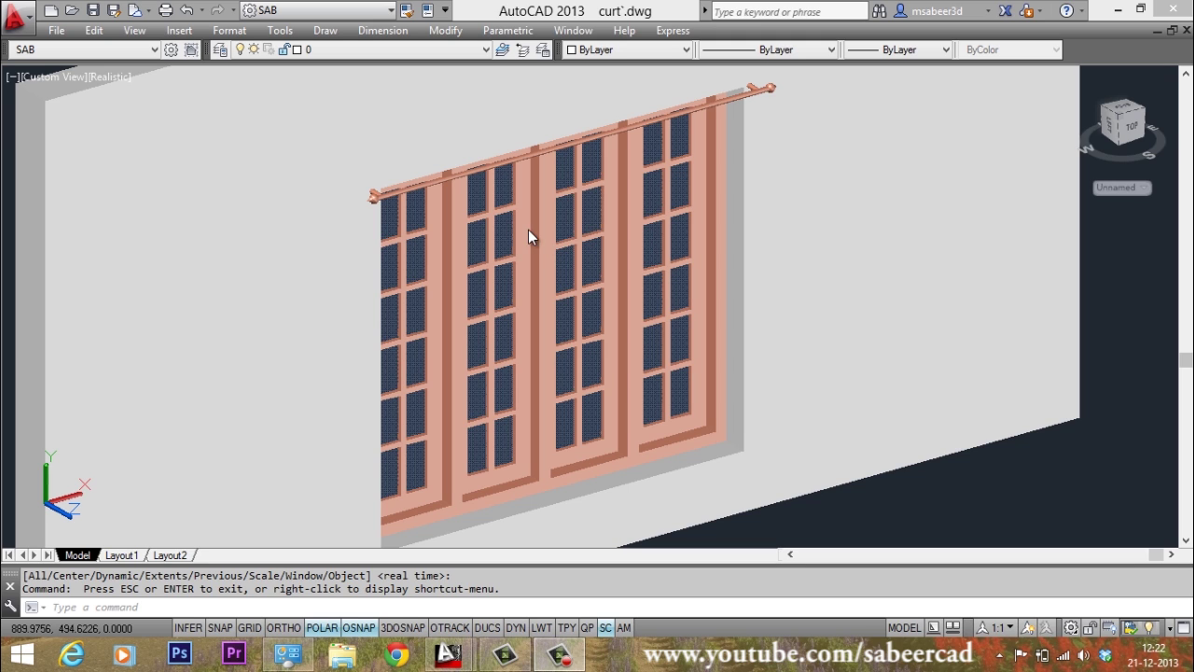
Examine the curtain rod in front of the window, including the pointed finials and wall brackets at both ends.
scroll(417, 164, up, 3)
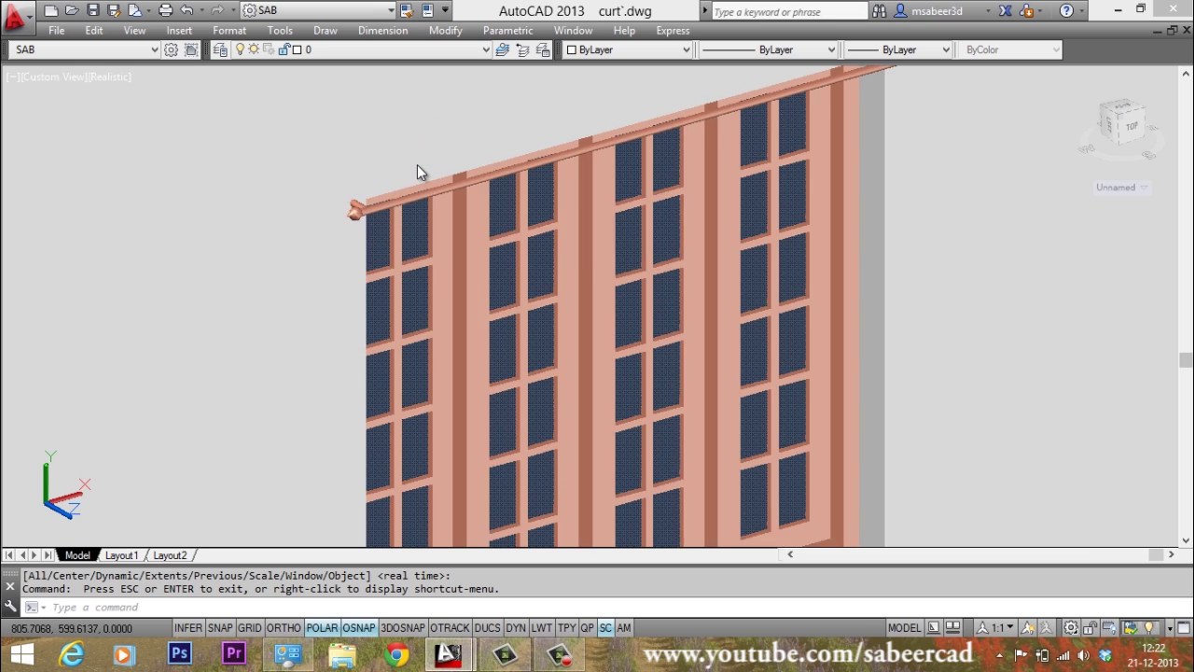
scroll(386, 225, up, 6)
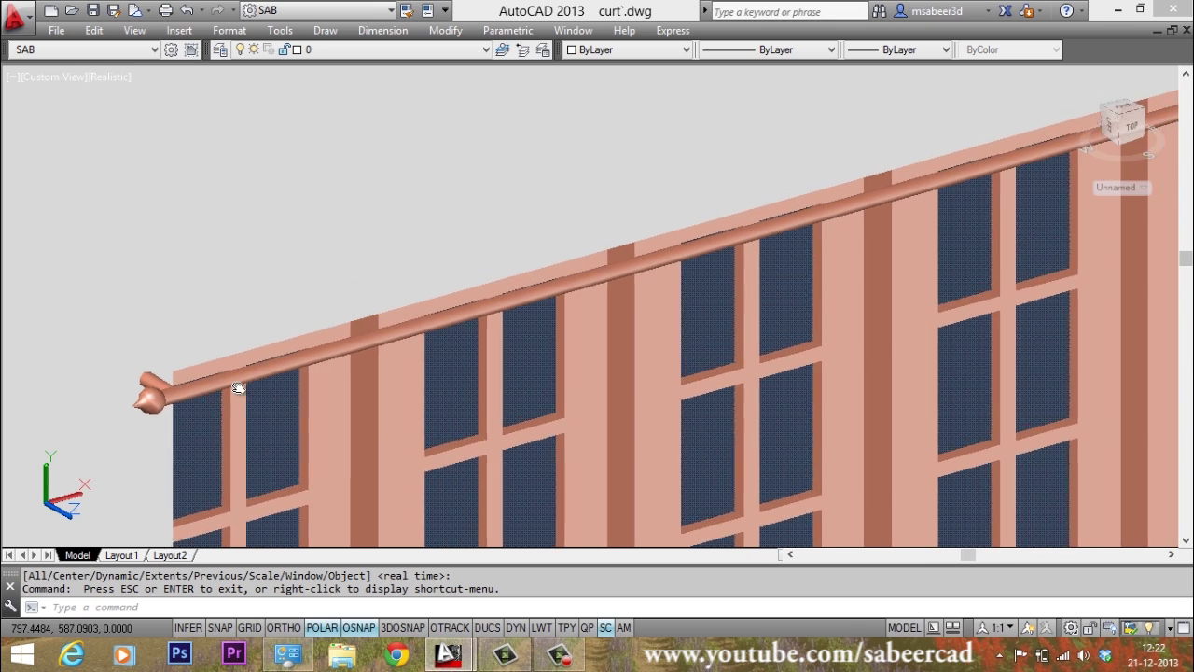
scroll(369, 300, down, 2)
scroll(364, 308, down, 3)
scroll(342, 317, up, 5)
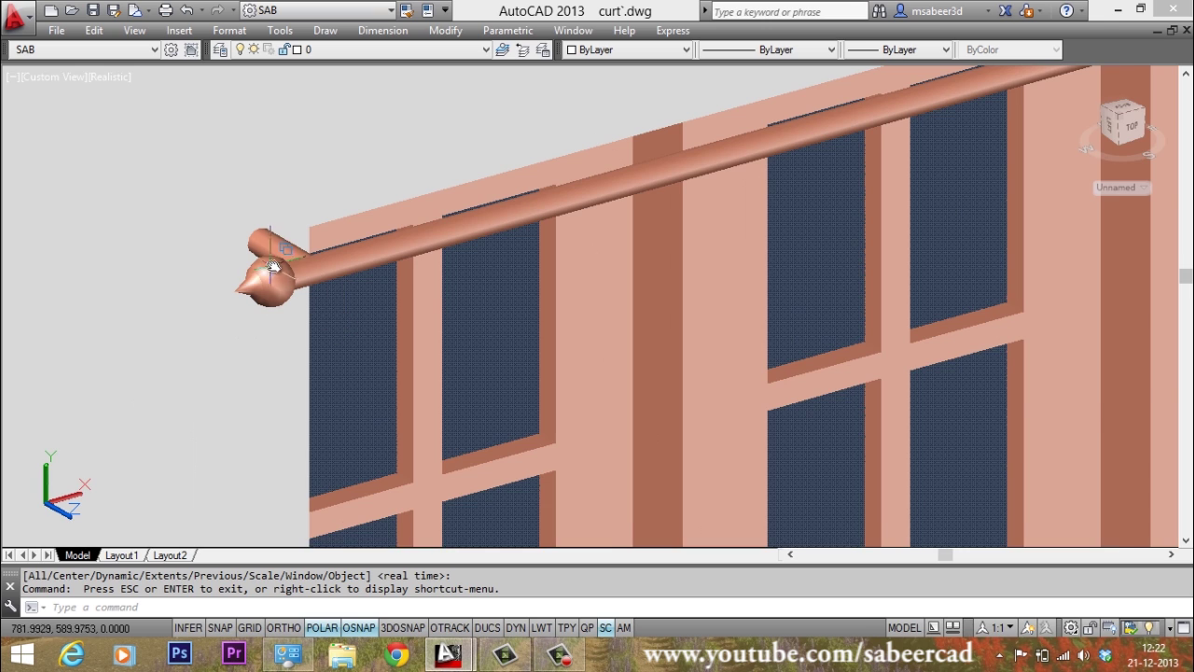
scroll(287, 275, up, 2)
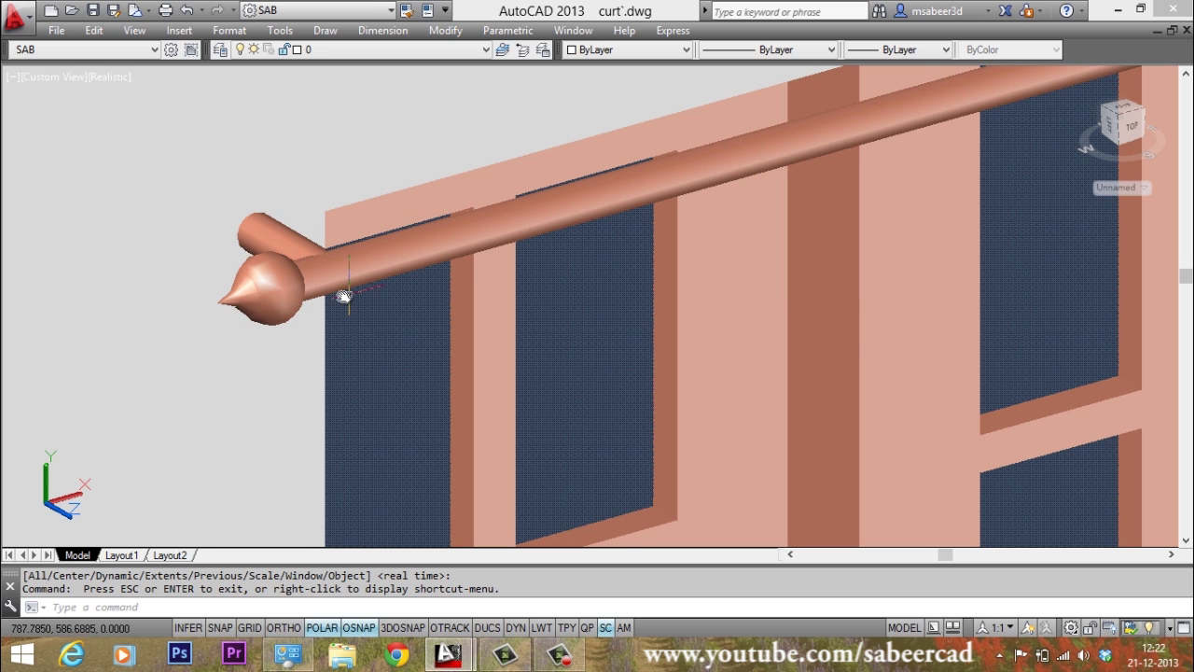
scroll(373, 257, down, 3)
scroll(70, 419, up, 2)
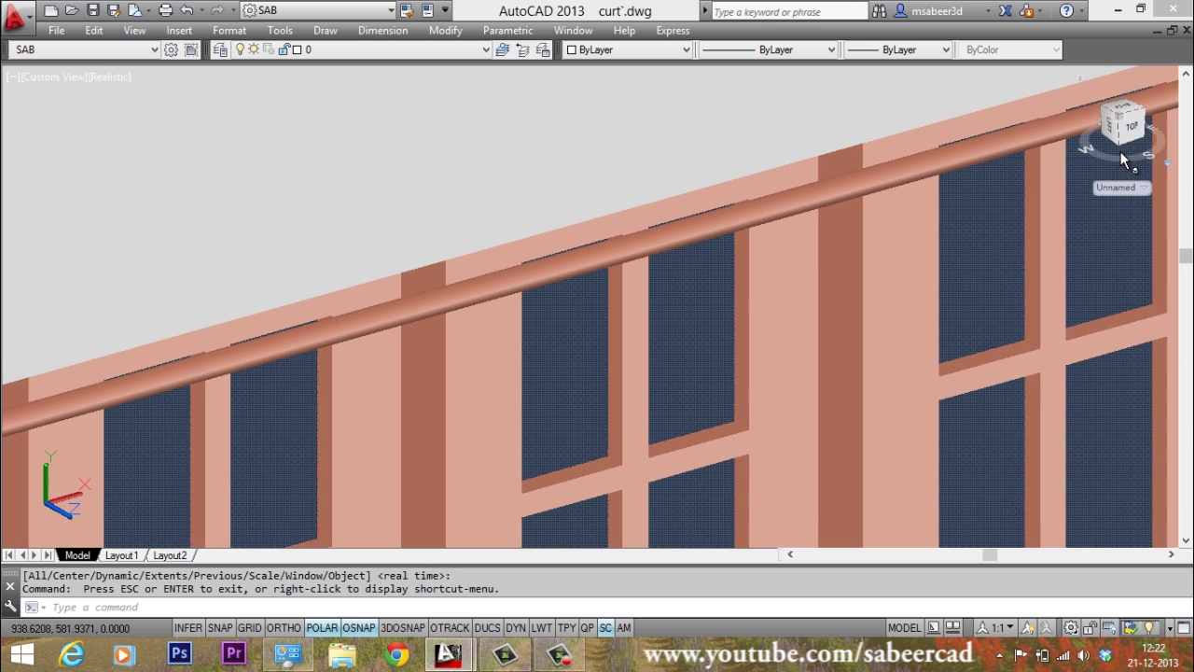
middle_drag(1121, 151, 453, 400)
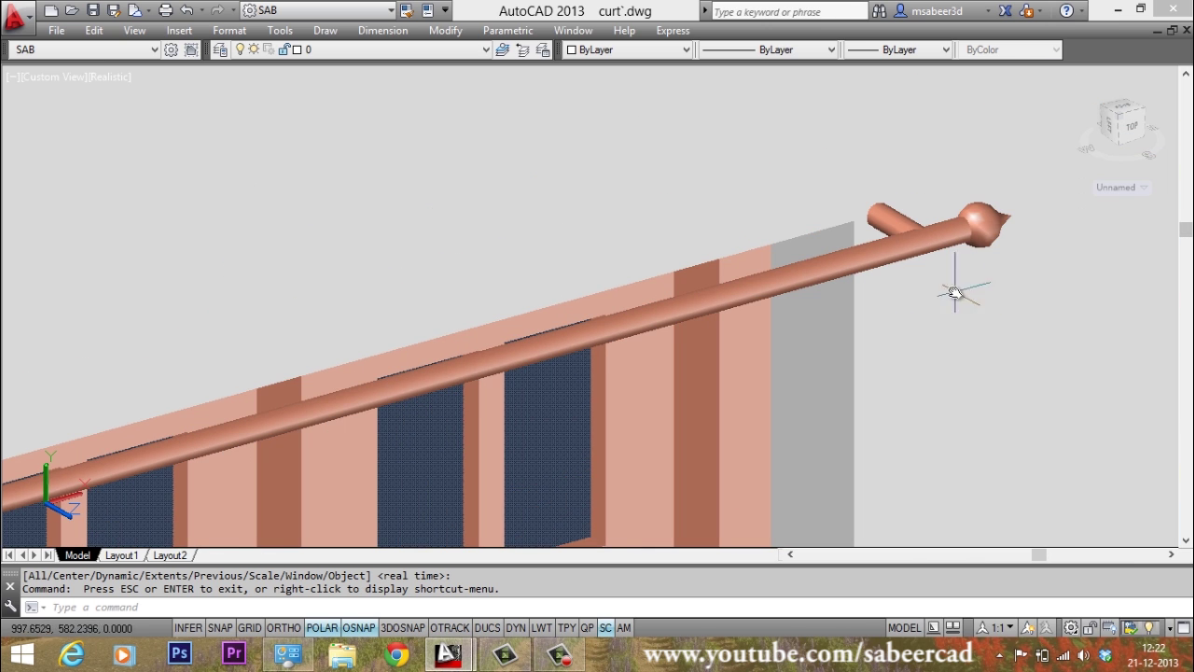
scroll(827, 248, up, 4)
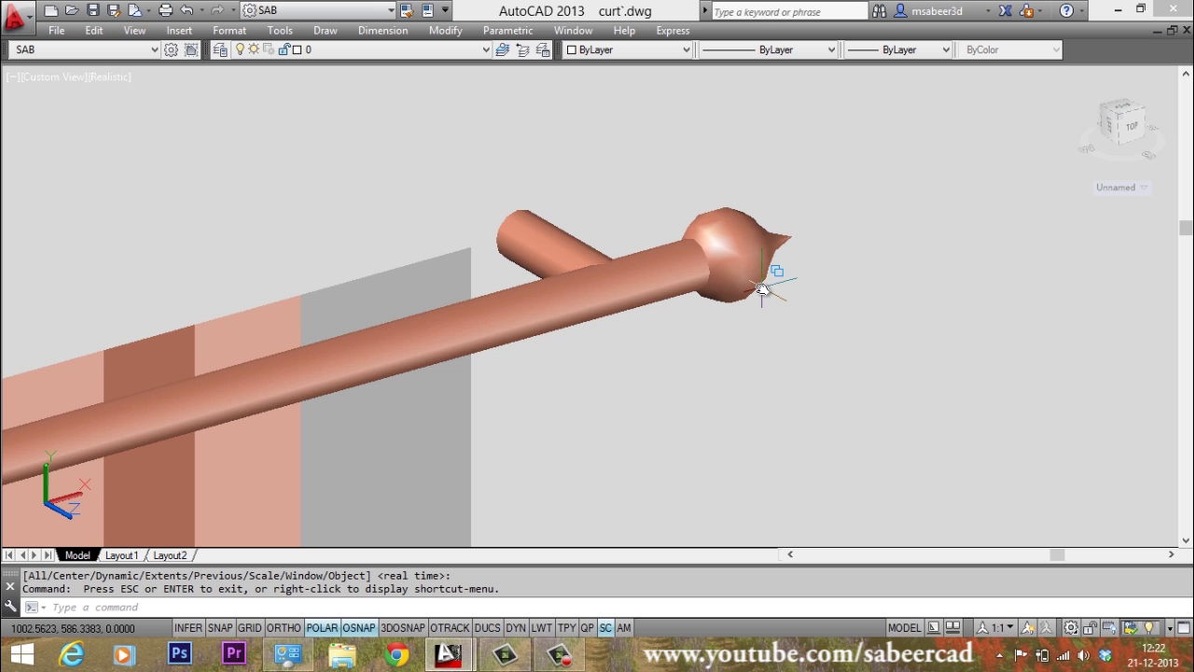
scroll(803, 193, down, 3)
scroll(803, 192, up, 1)
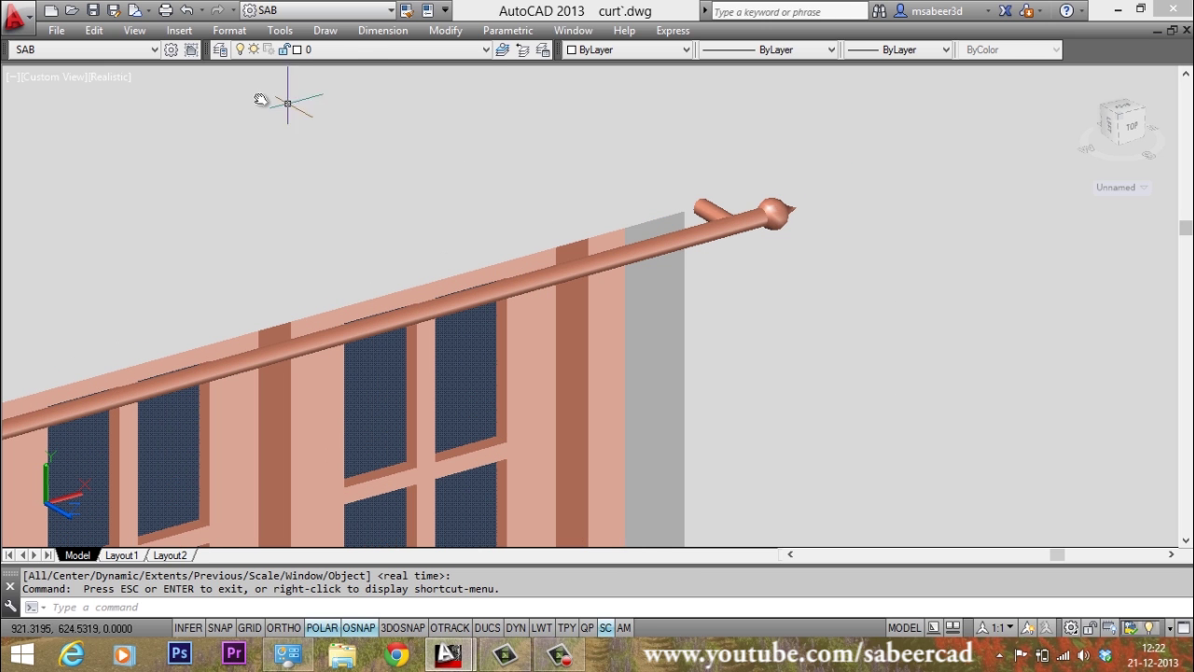
Thaw the CURT layer to display the curtains on the rod and inspect them.
click(355, 57)
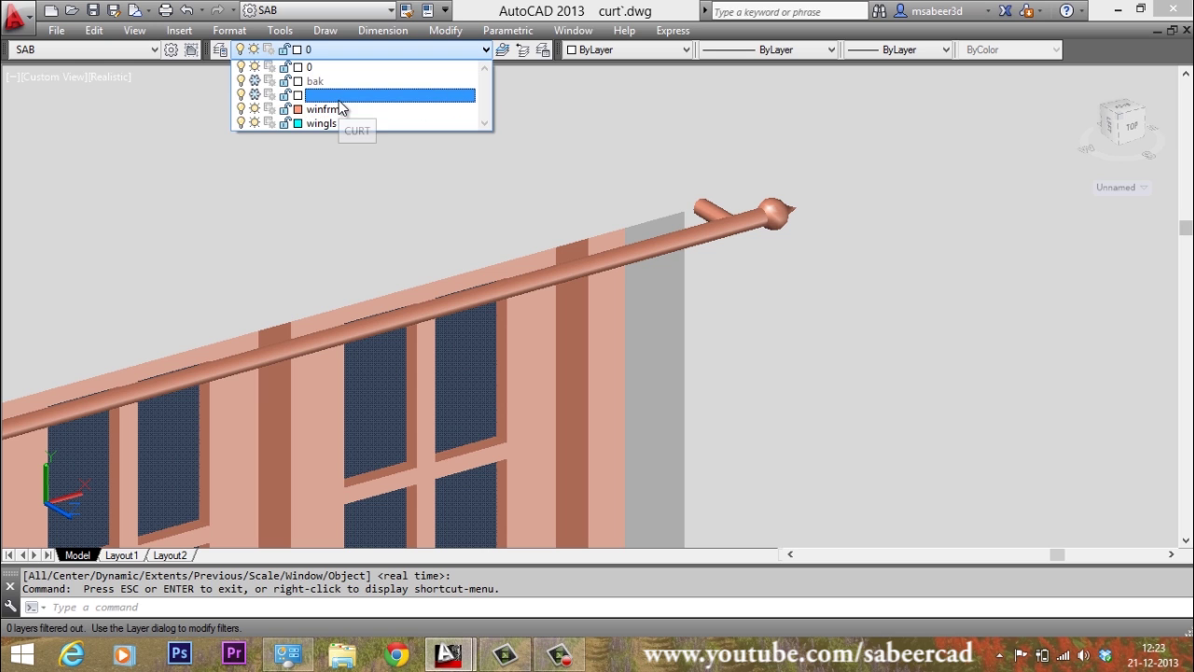
click(254, 95)
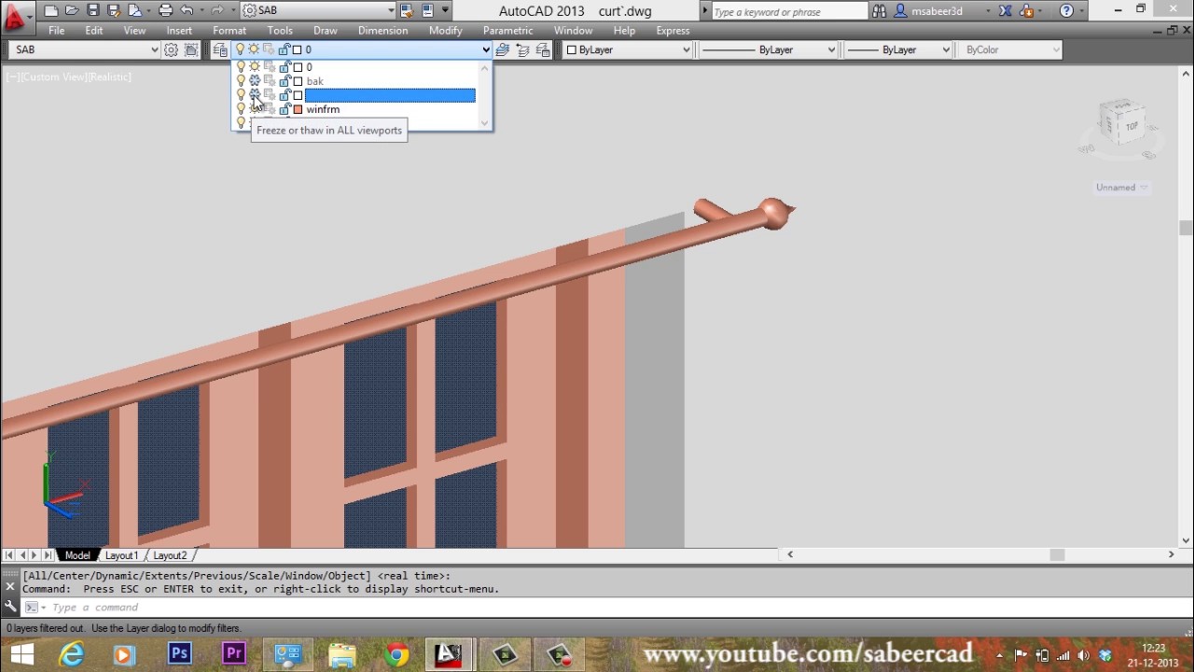
click(255, 96)
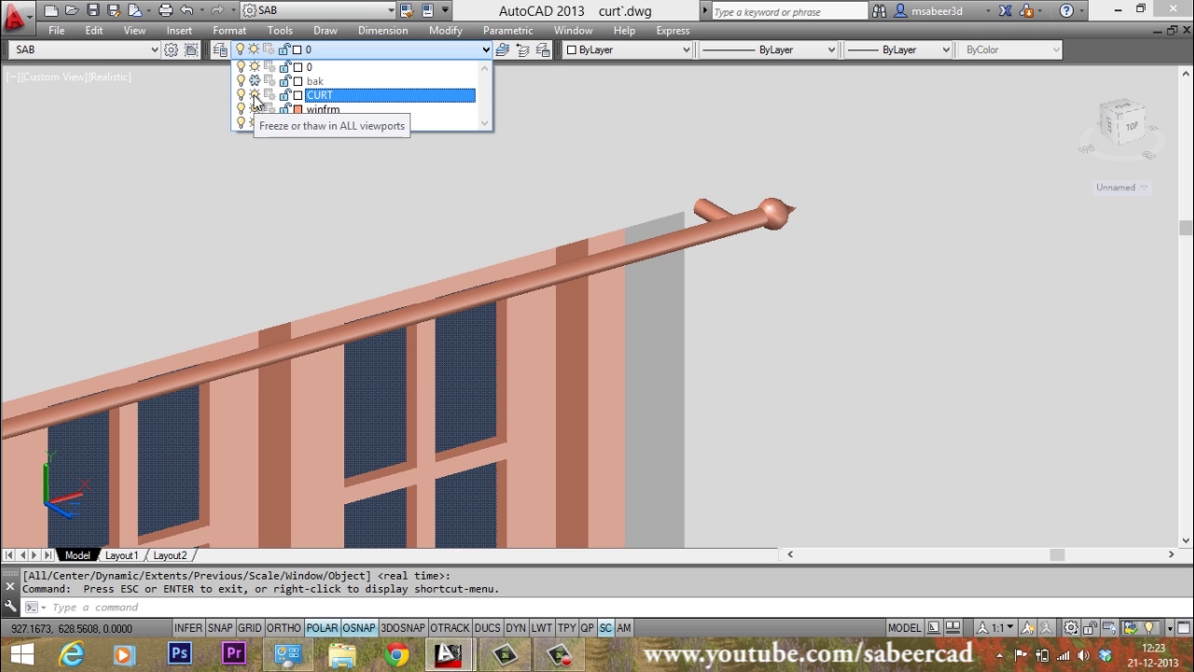
click(451, 248)
scroll(535, 177, down, 3)
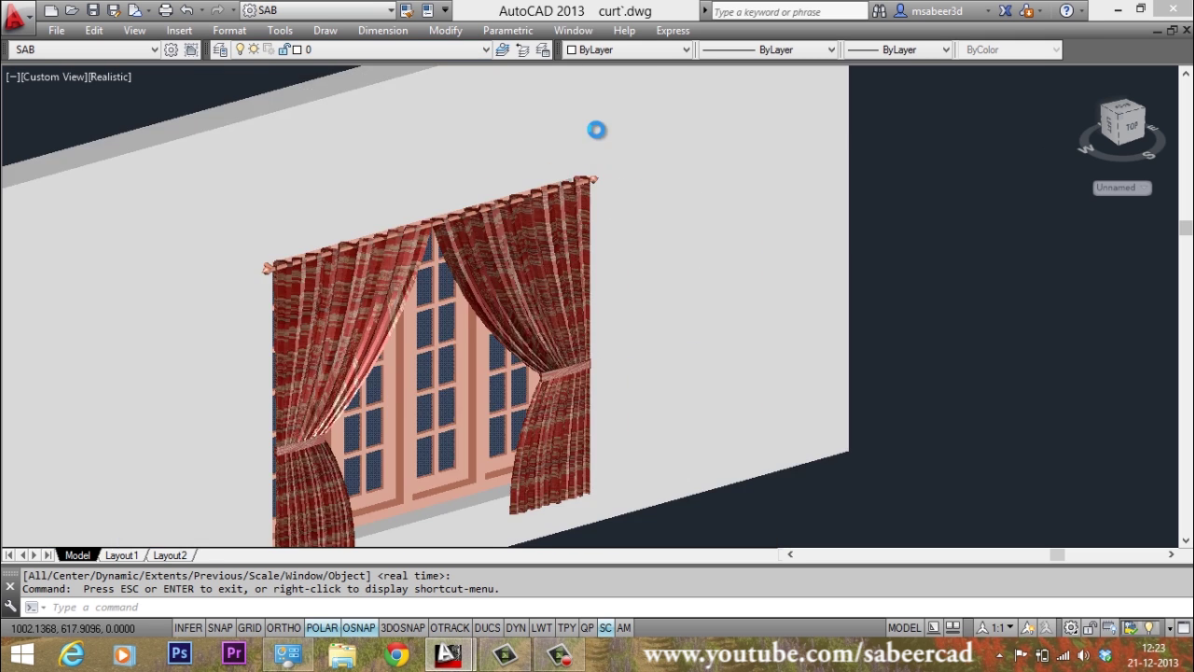
scroll(578, 158, down, 3)
scroll(554, 192, up, 5)
scroll(533, 235, up, 2)
scroll(533, 235, down, 3)
scroll(533, 235, up, 2)
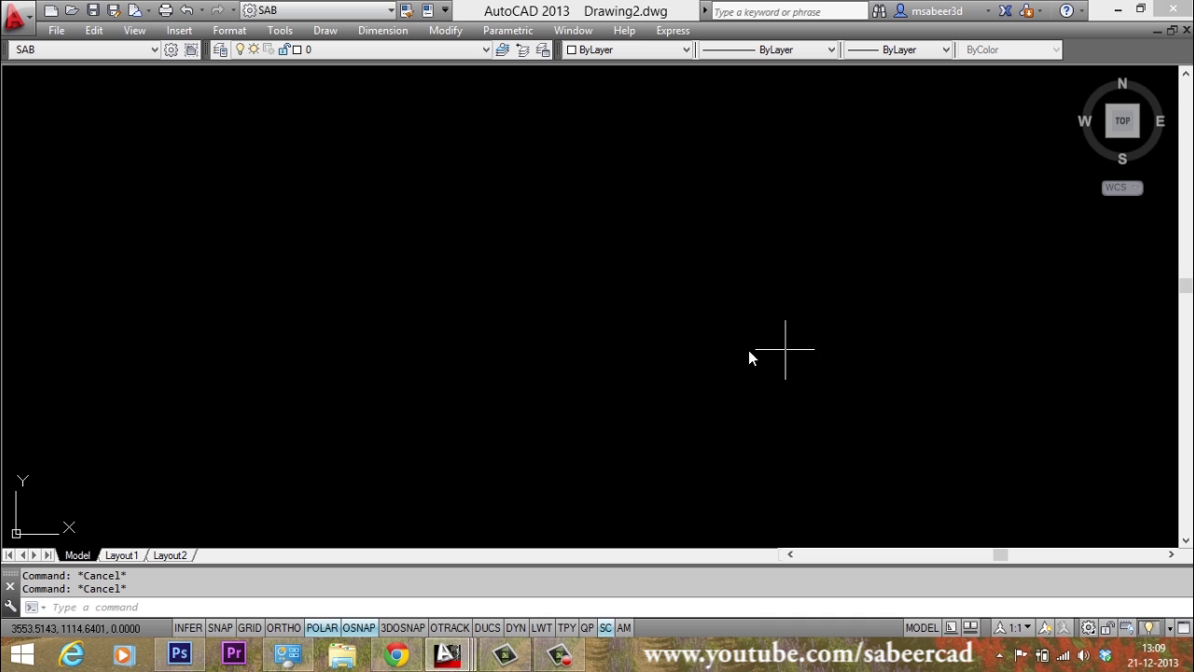
Draw a wide rectangle in the empty Drawing2.dwg with the Rectangle command, picking two opposite corners.
click(138, 602)
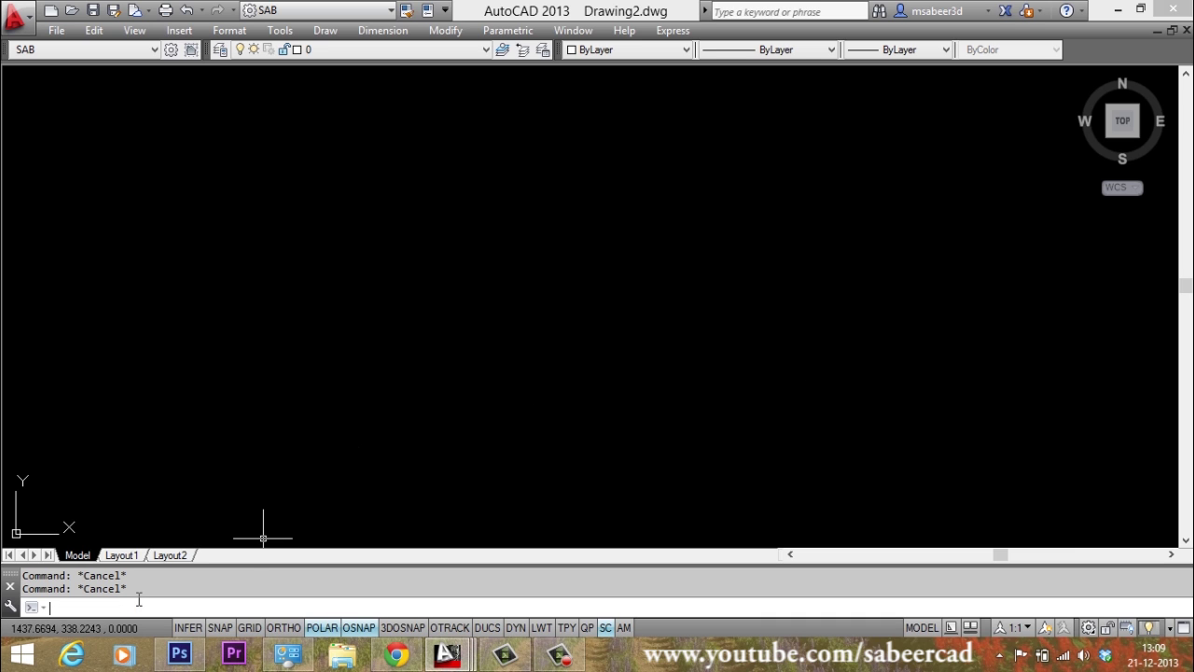
text(rec)
key(Return)
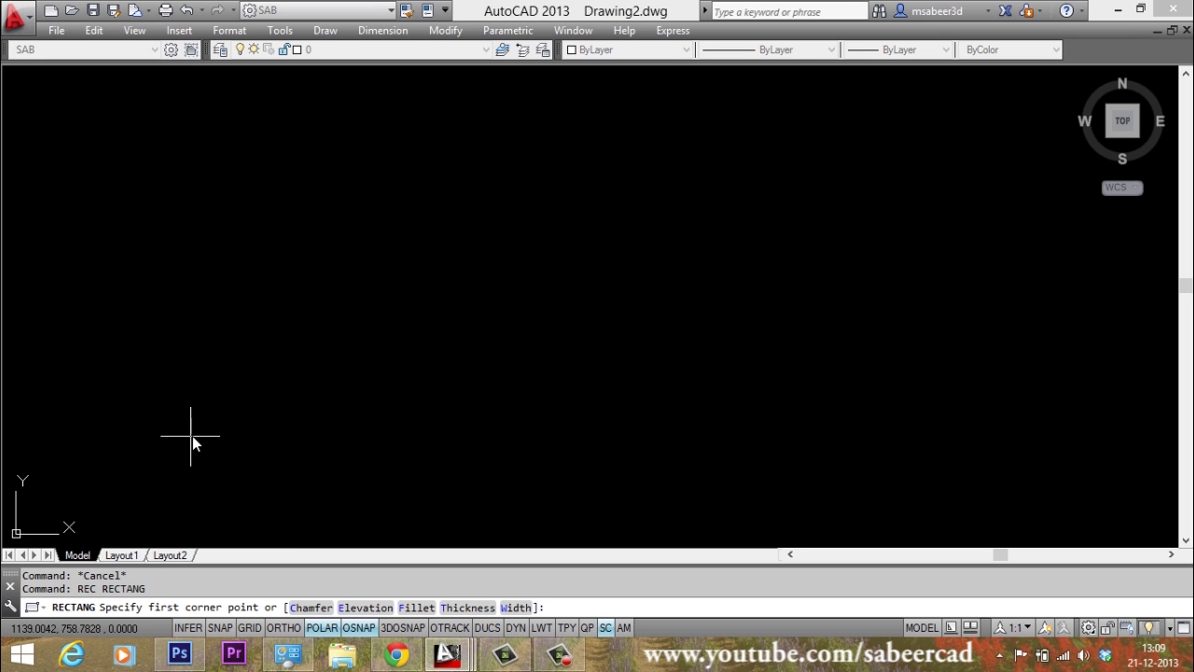
click(276, 421)
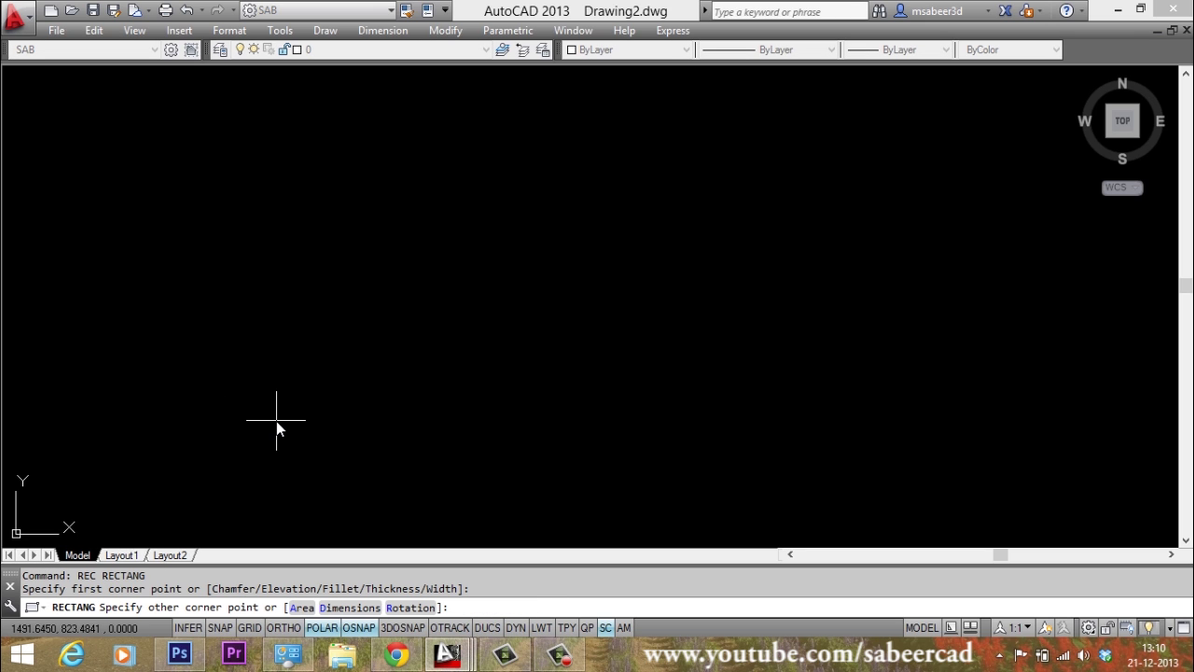
click(803, 151)
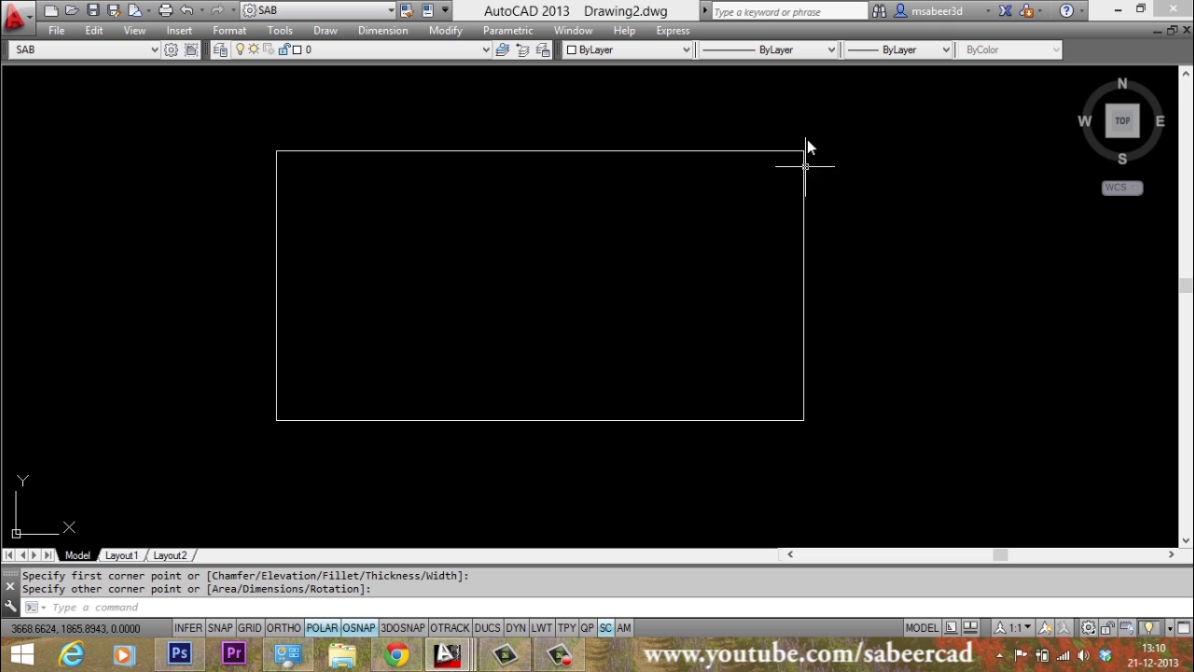
Set the view to SW Isometric and explode the rectangle into separate lines.
click(1108, 137)
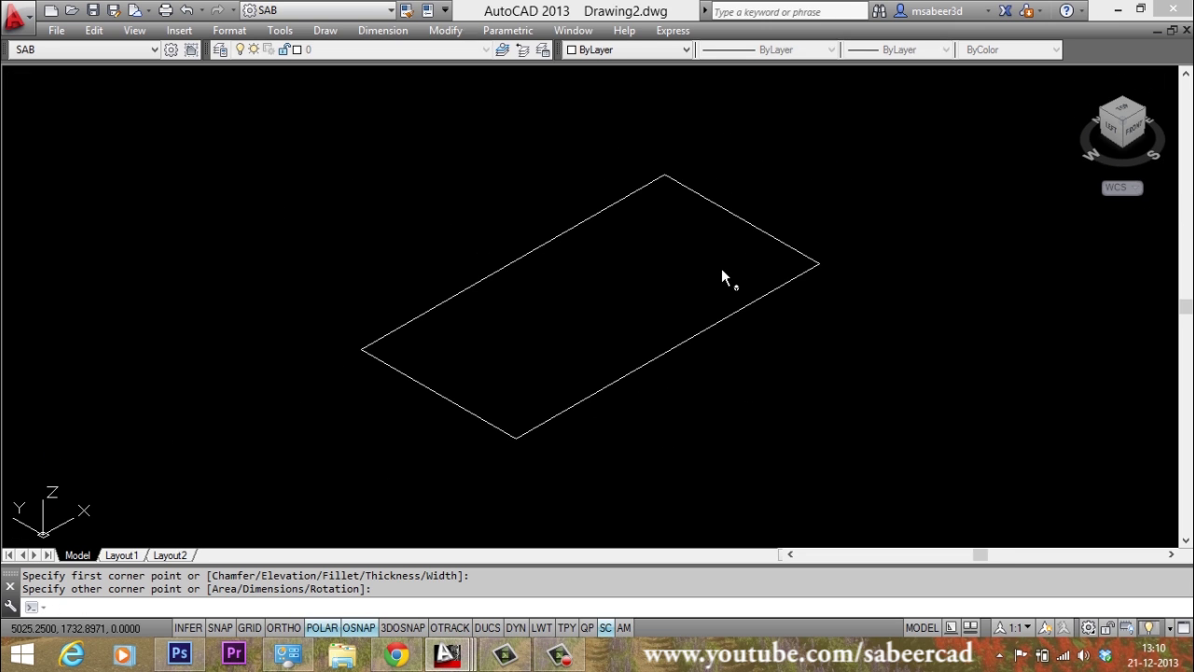
click(749, 221)
key(Escape)
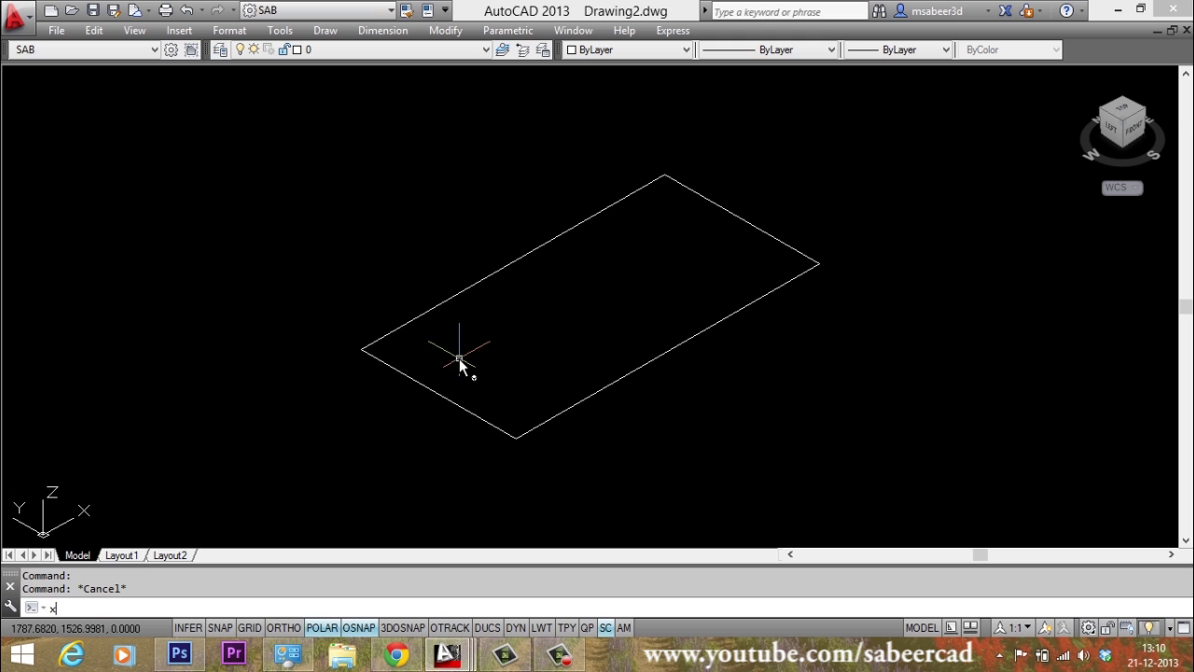
key(Return)
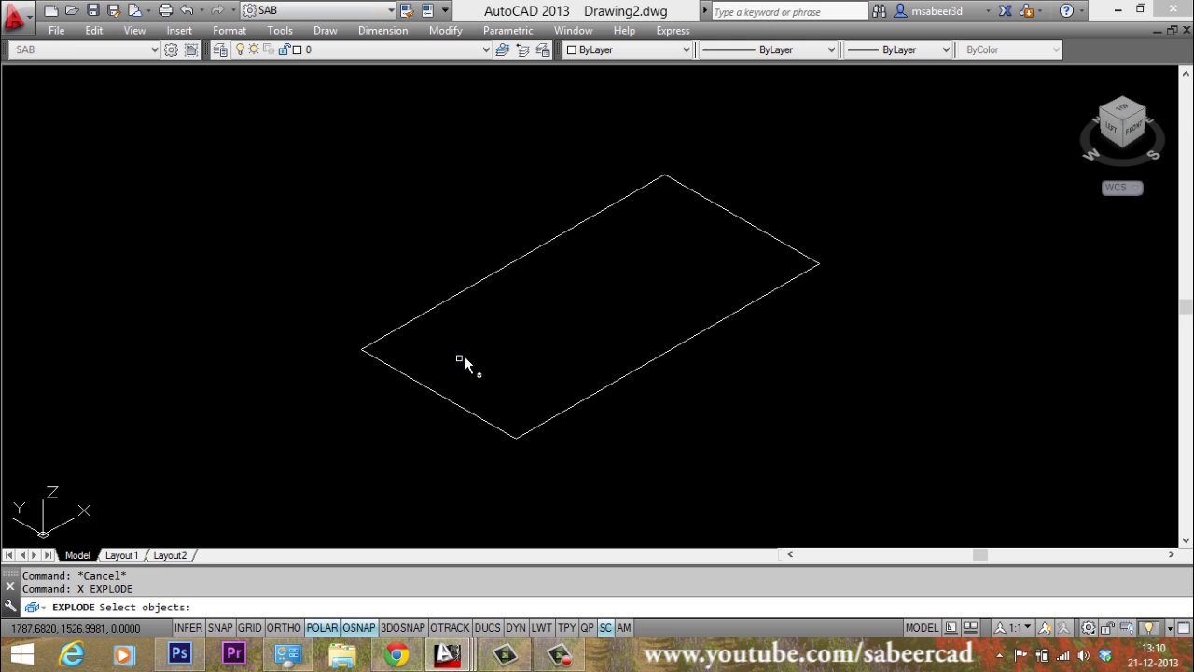
click(579, 405)
key(Return)
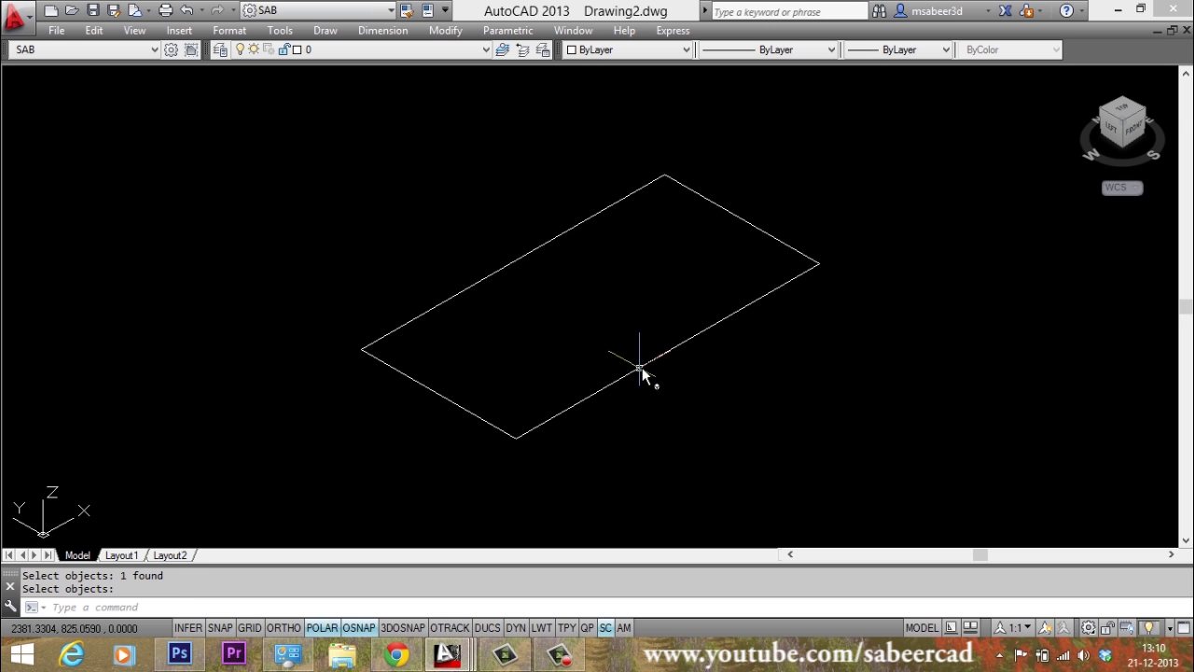
Select the sides of the exploded rectangle one by one to check that they are separate, and clear the selection.
click(646, 372)
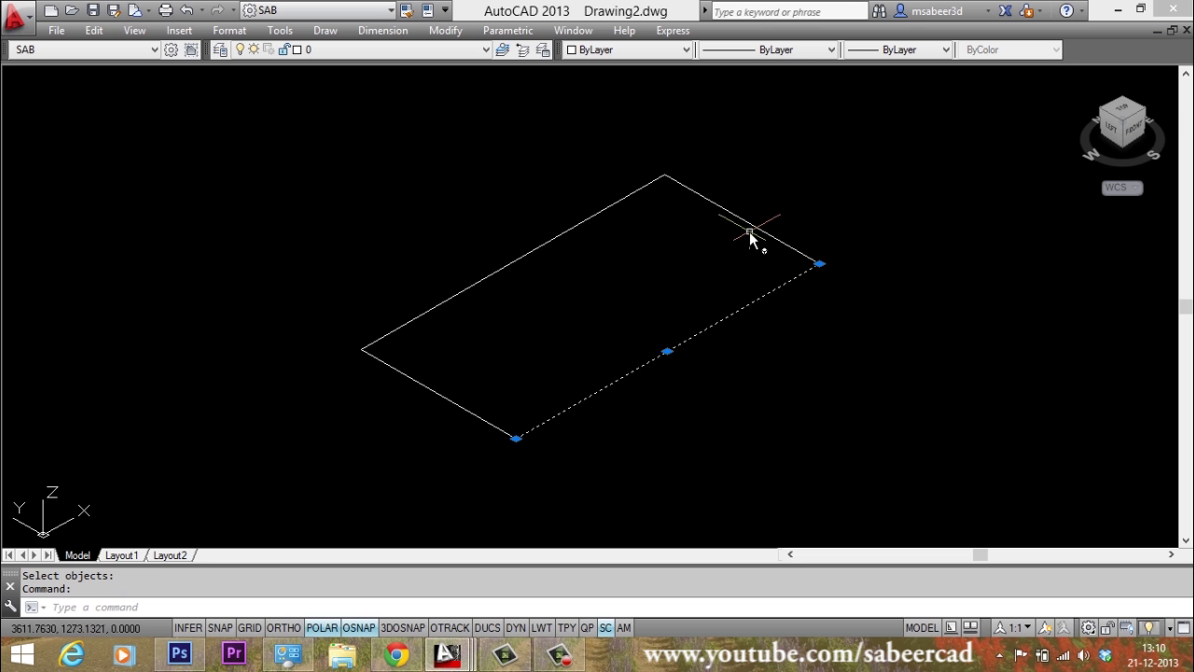
click(746, 224)
click(571, 235)
click(565, 229)
key(Escape)
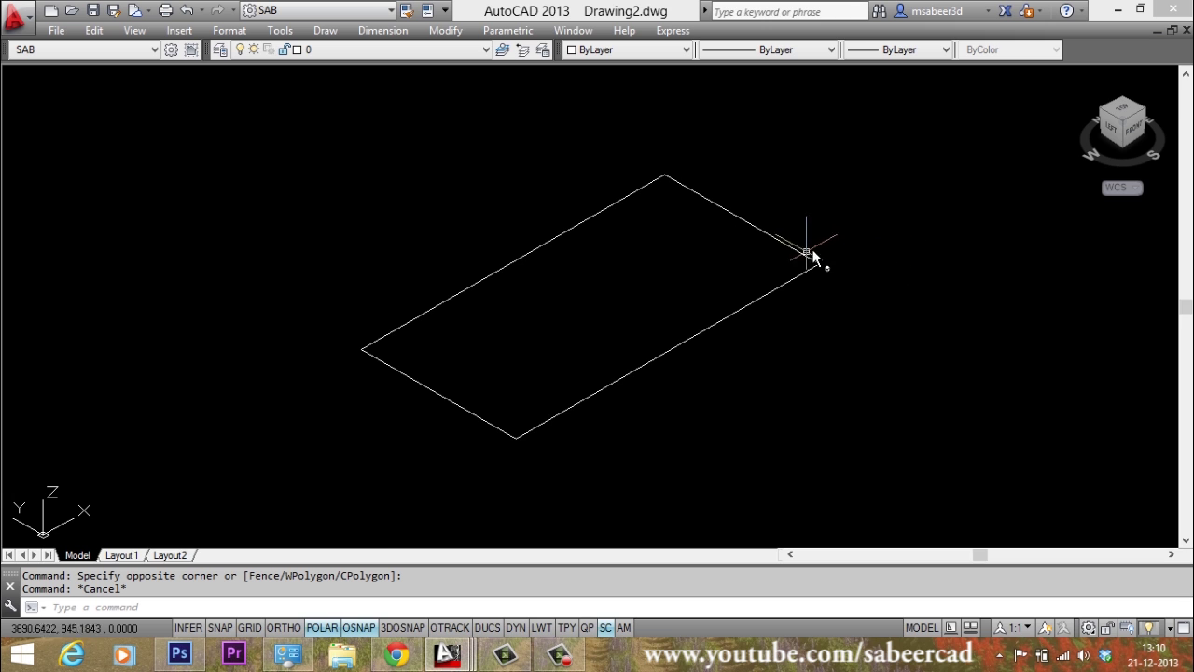
Create an edge surface mesh with EDGESURF, using the four rectangle lines in order around the outline as its edges.
scroll(810, 249, up, 4)
scroll(656, 192, down, 2)
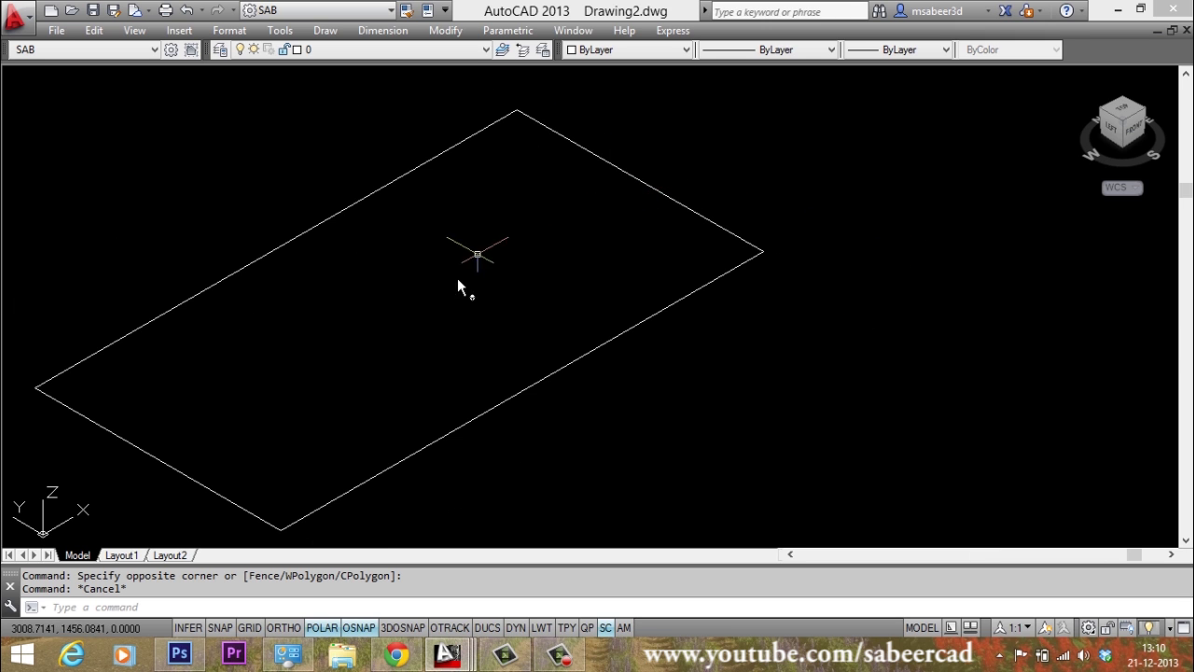
middle_drag(504, 266, 571, 250)
scroll(571, 250, up, 2)
scroll(485, 264, down, 2)
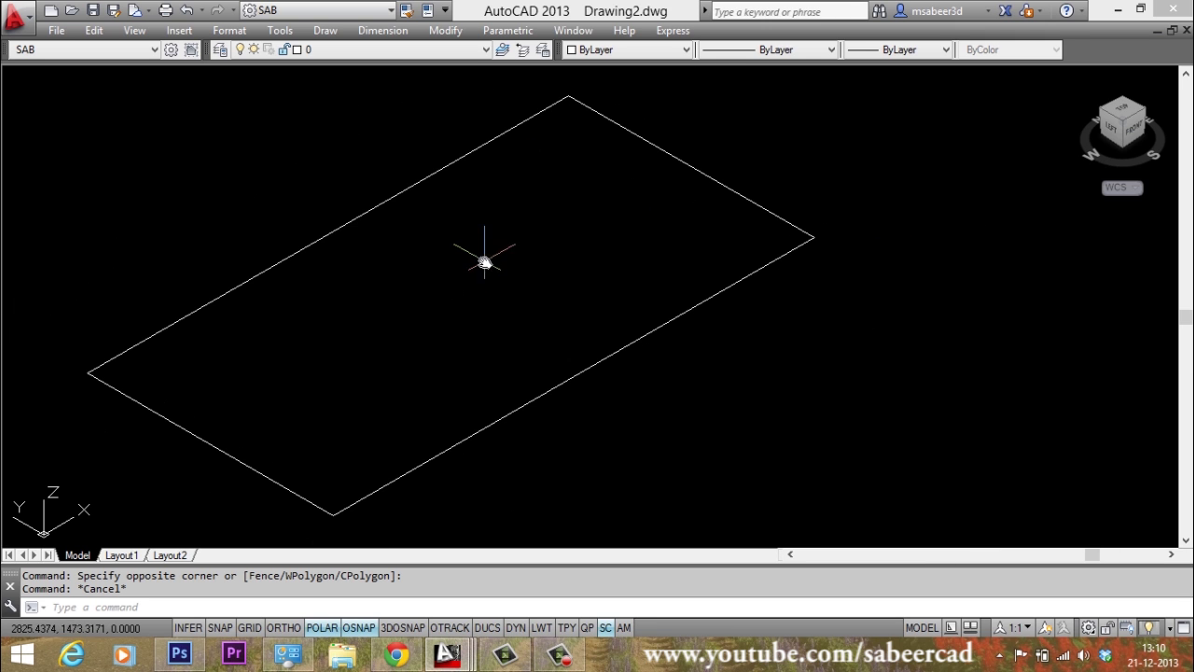
click(99, 608)
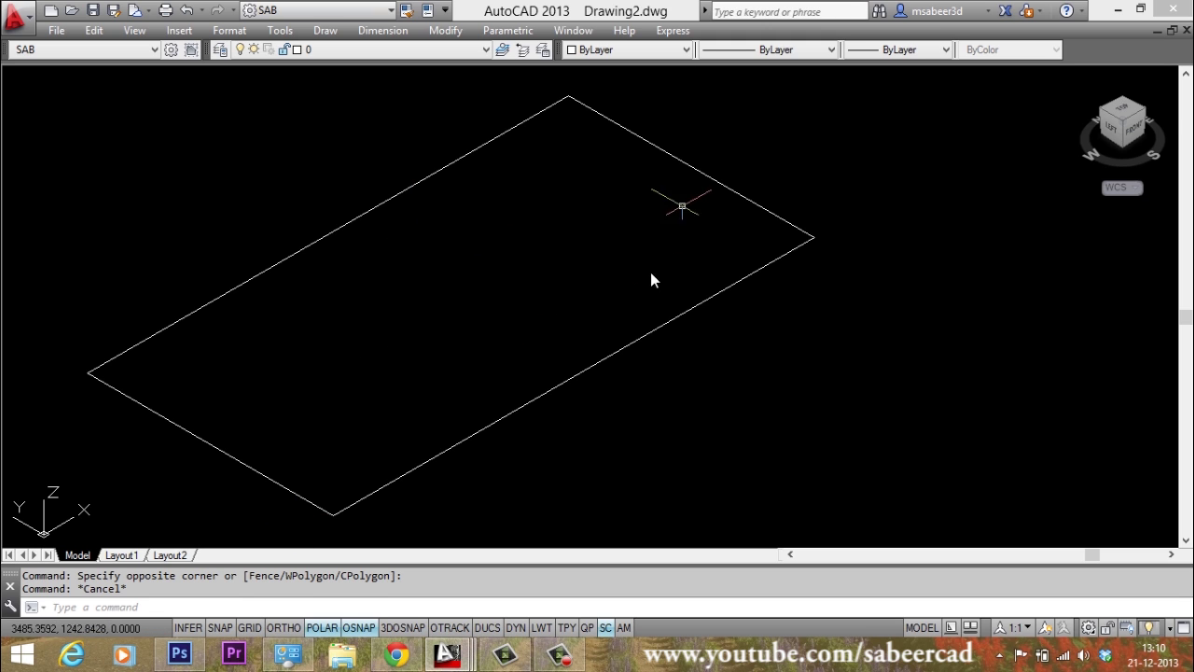
click(42, 607)
text(EDGESURF)
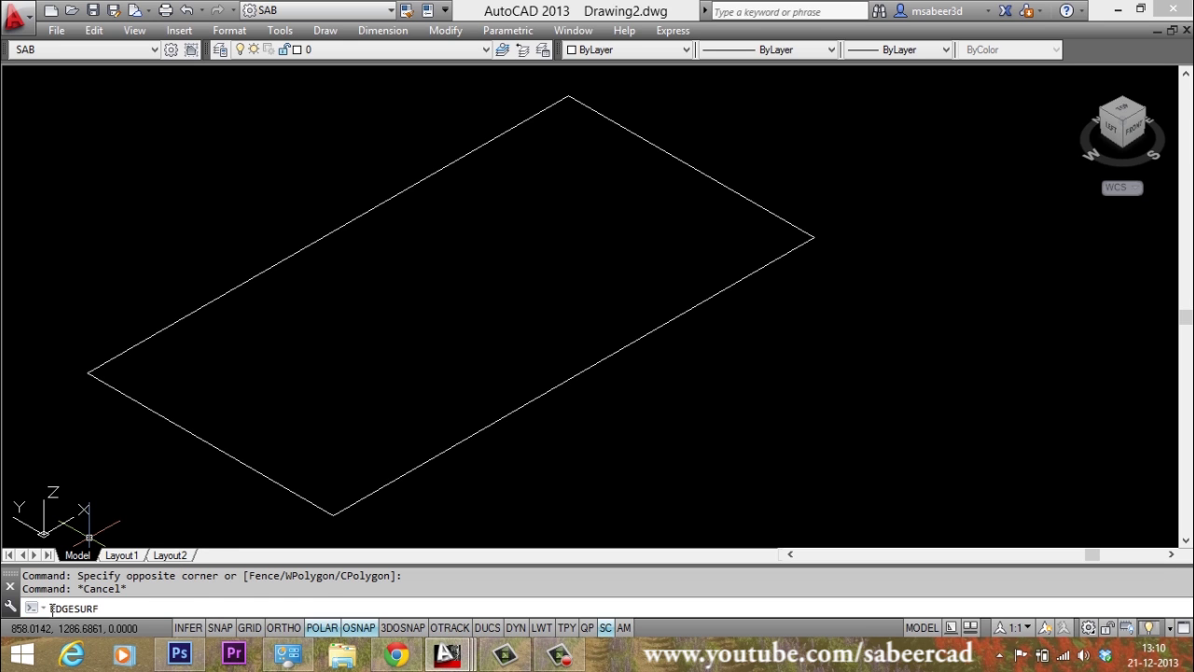
key(Return)
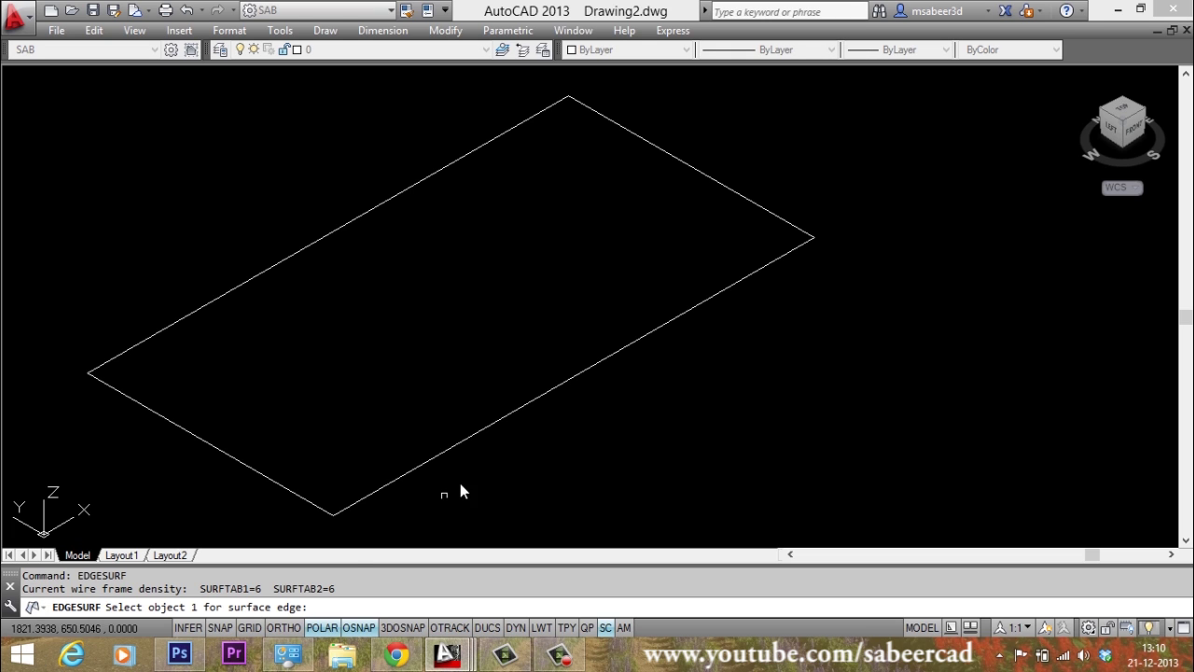
click(497, 422)
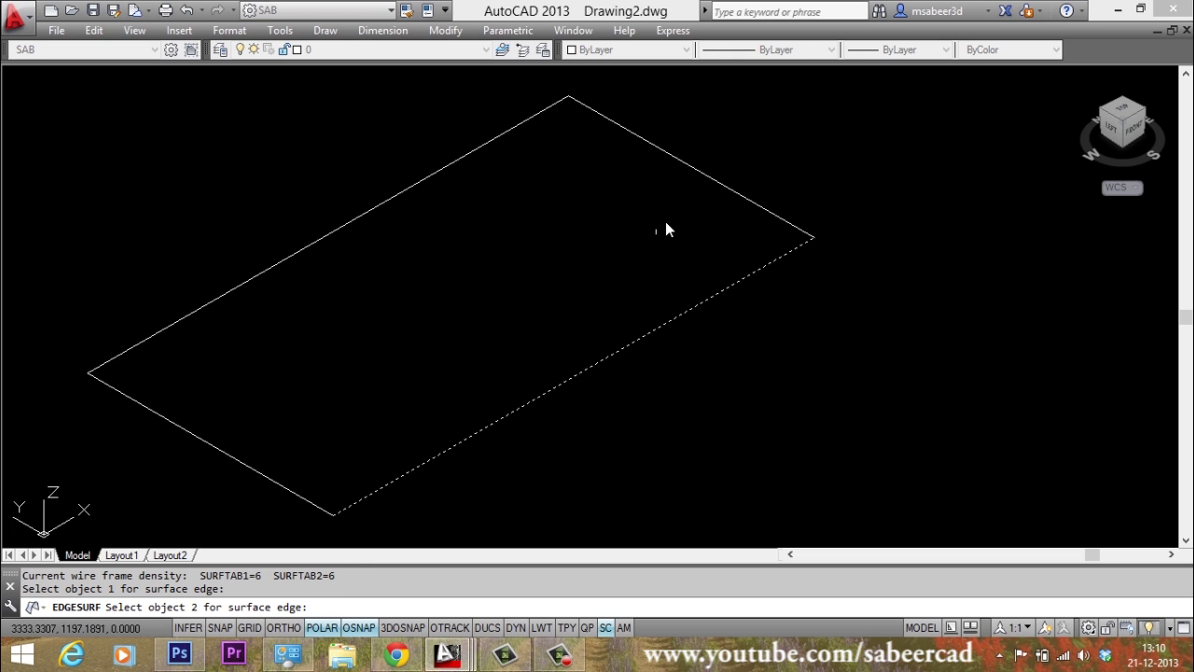
click(689, 166)
click(471, 152)
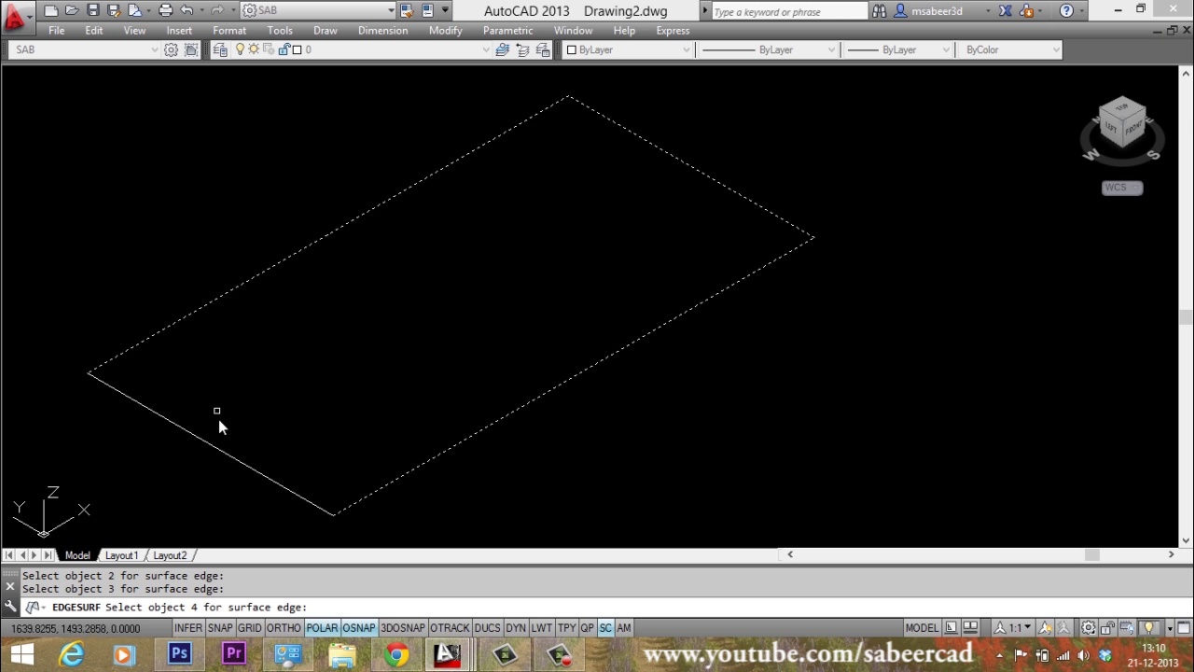
click(217, 447)
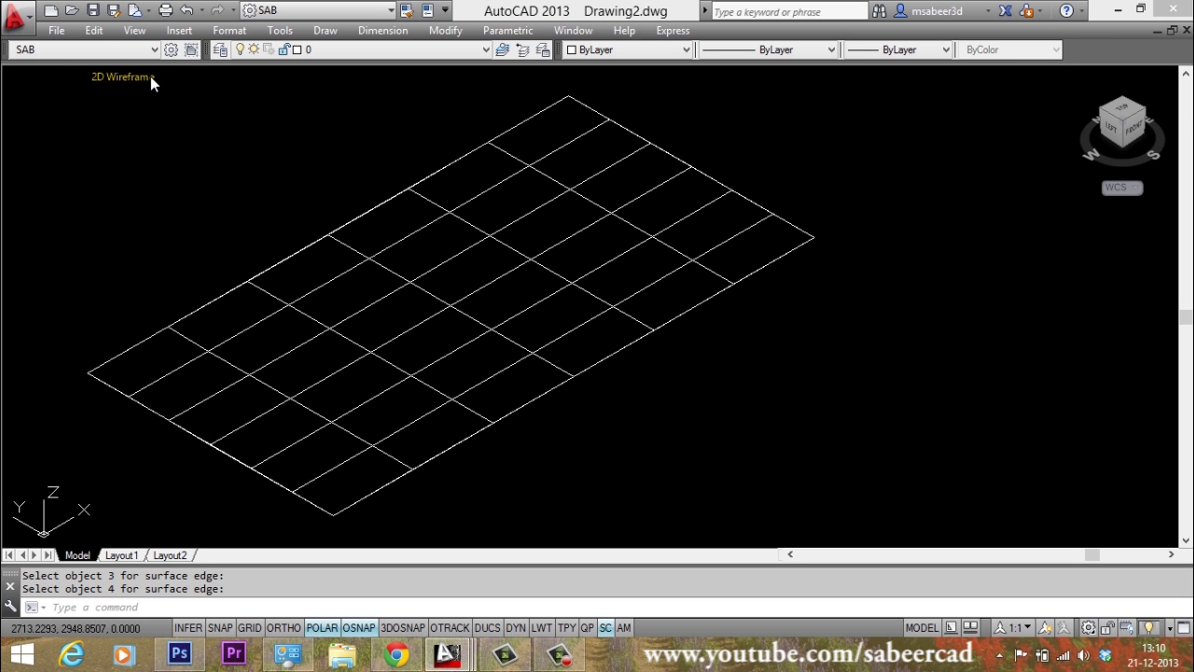
Preview the mesh in the Realistic visual style and return to 2D Wireframe.
click(151, 77)
click(196, 181)
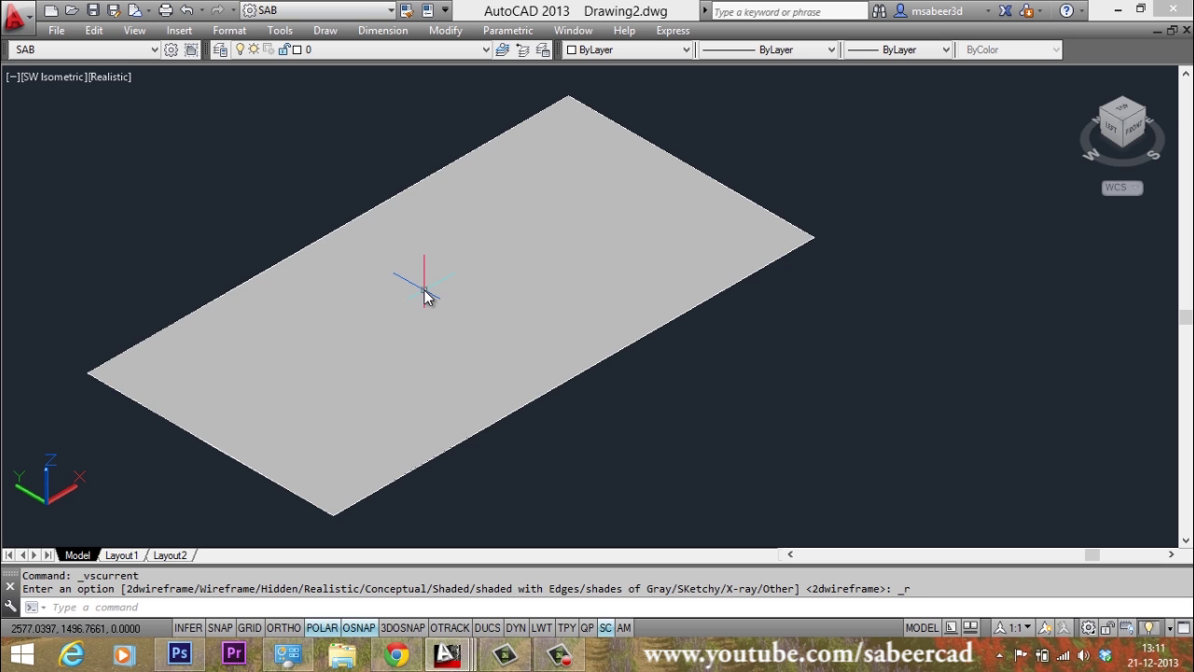
click(109, 77)
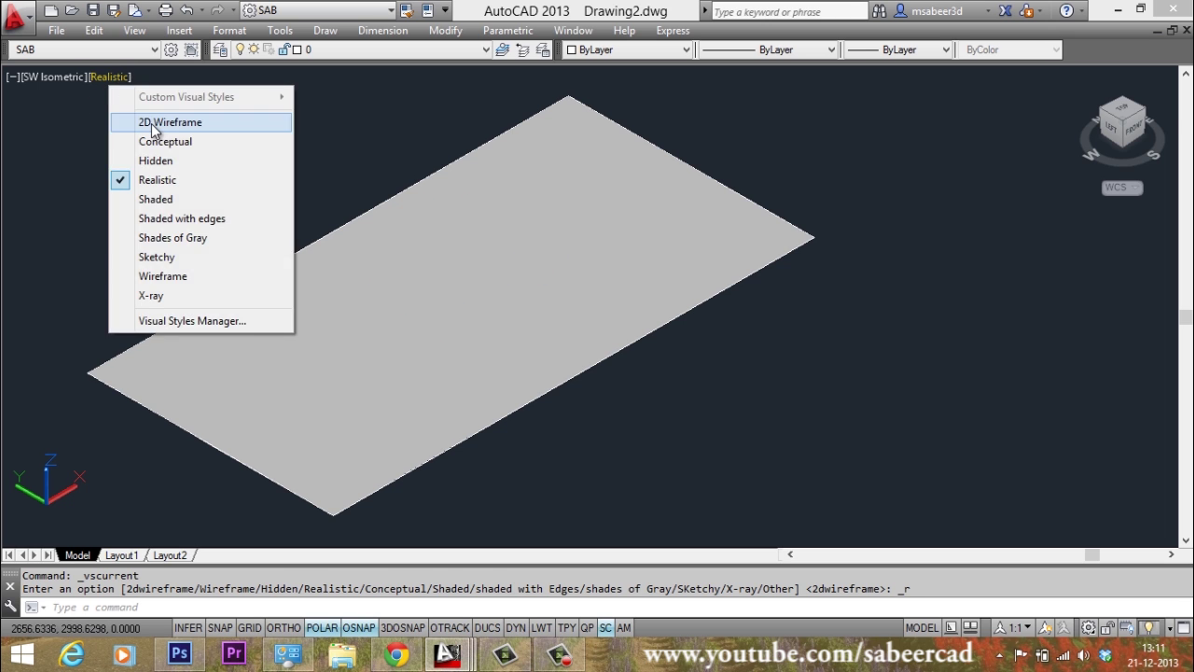
click(151, 128)
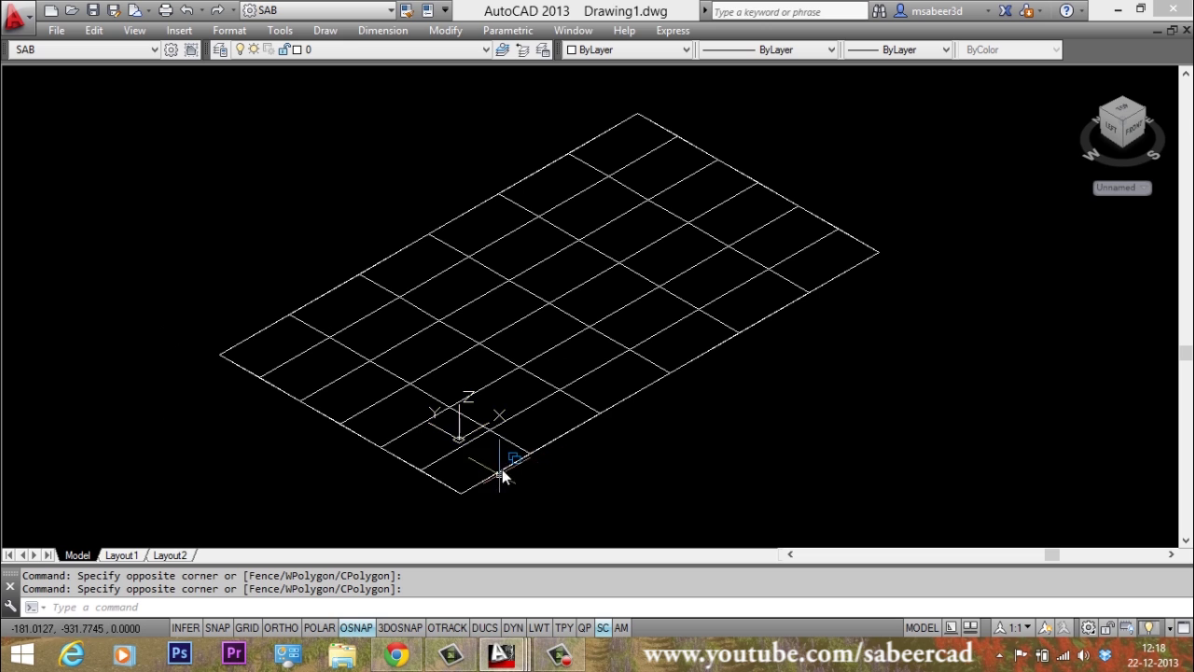
click(522, 326)
click(520, 324)
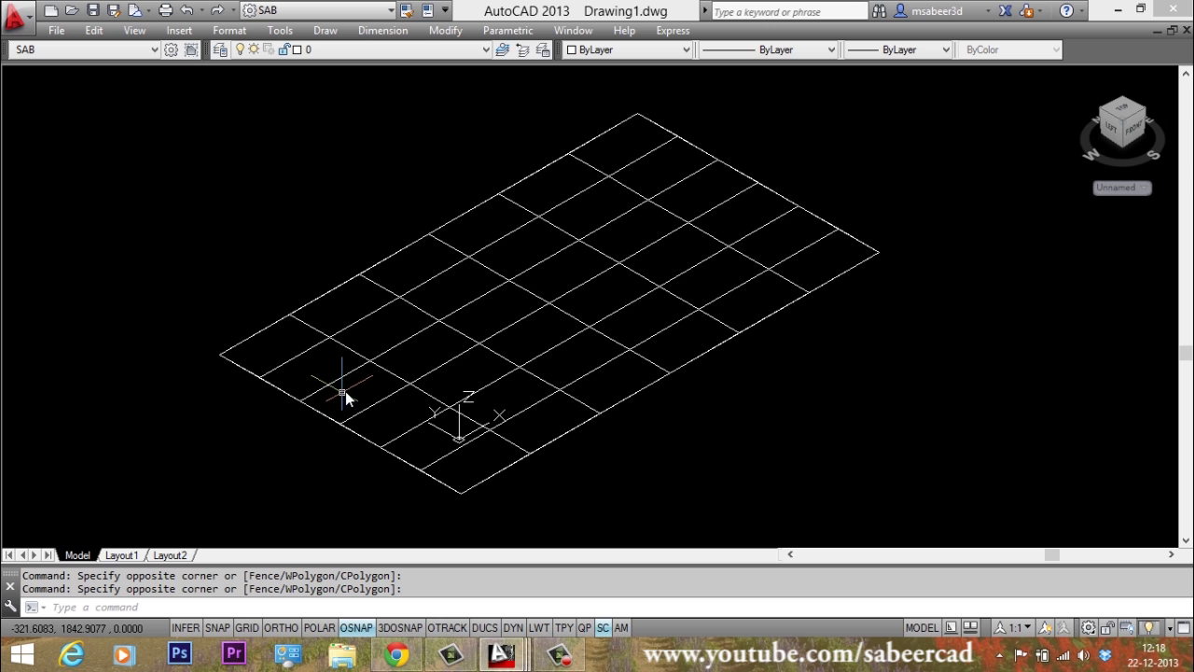
Erase the edge surface mesh, keeping the four outline lines.
click(505, 332)
text(e)
key(Return)
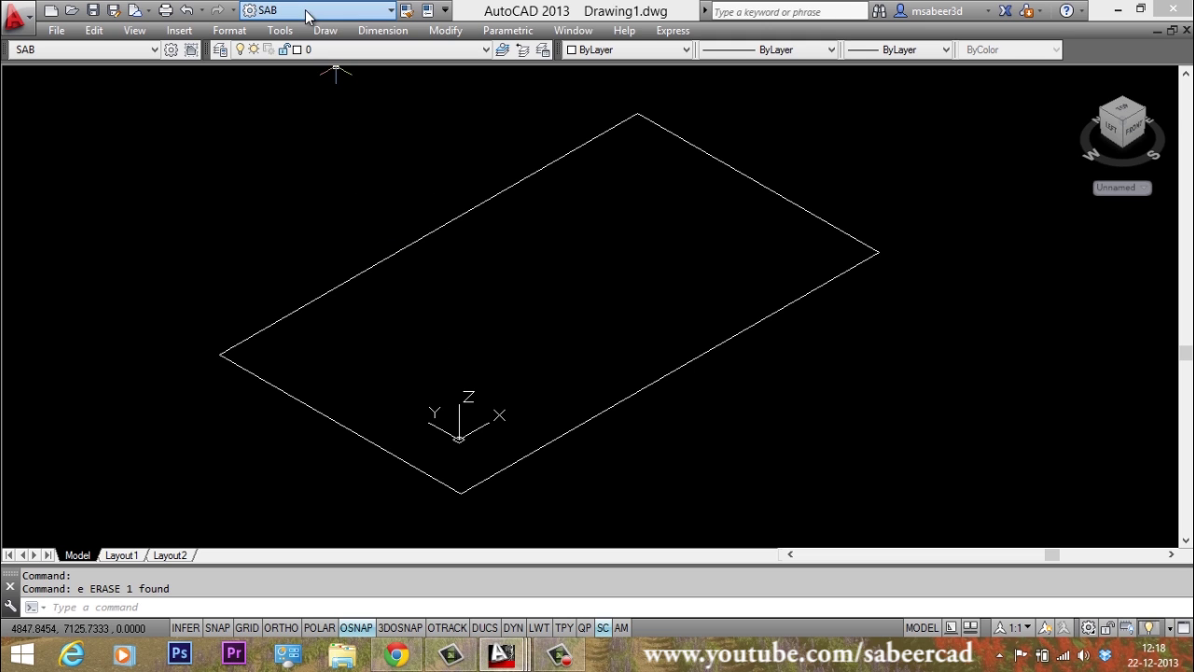
Switch to the 3D Modeling workspace and set the UCS to Front.
click(308, 12)
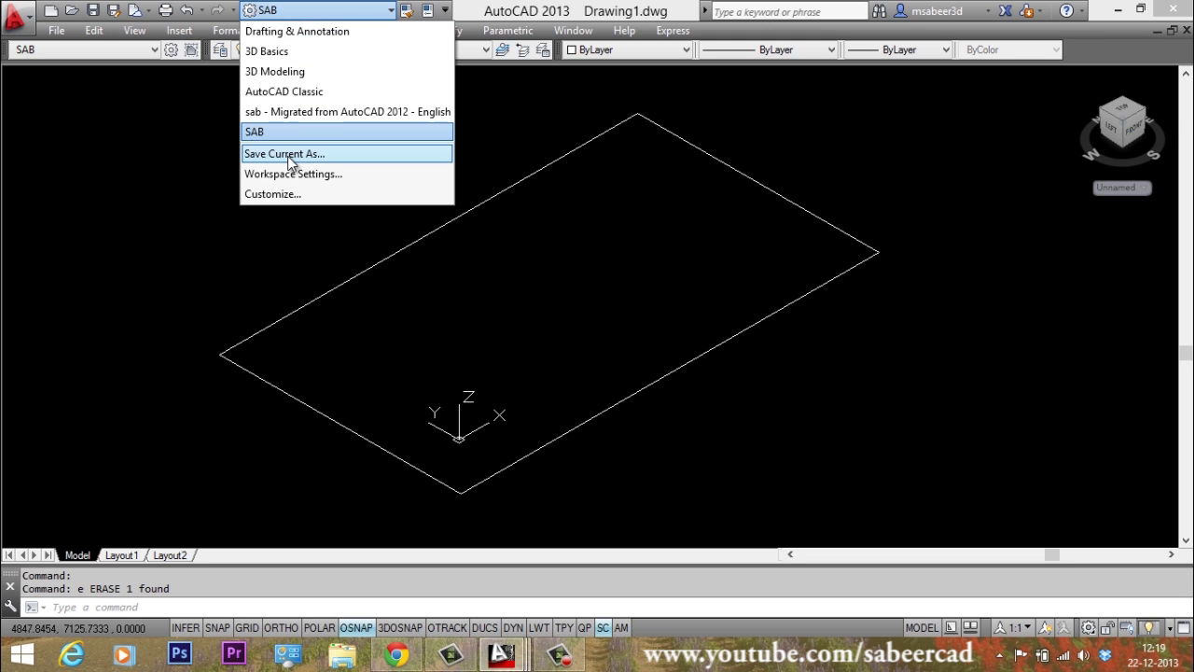
click(284, 72)
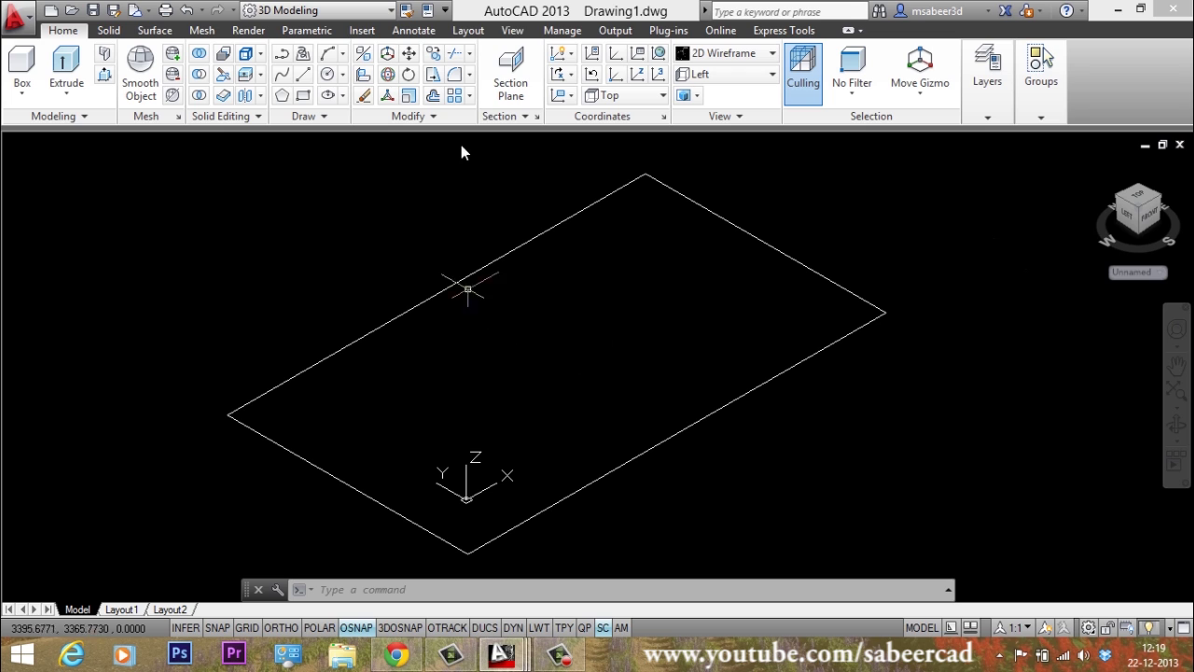
click(515, 31)
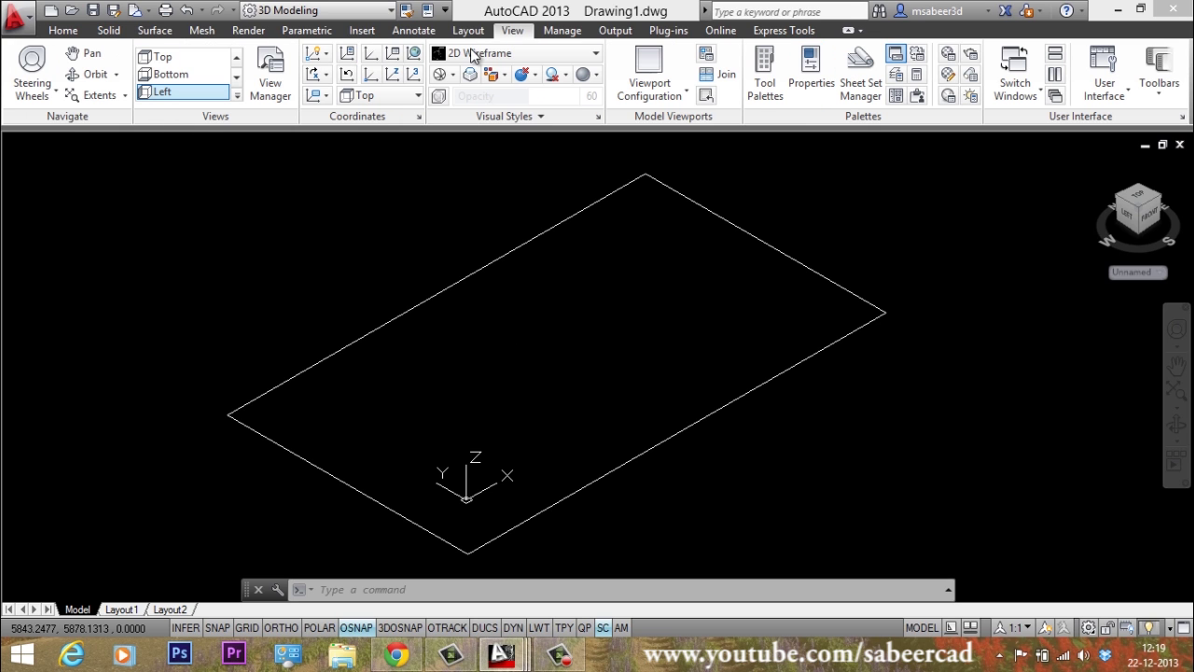
click(376, 97)
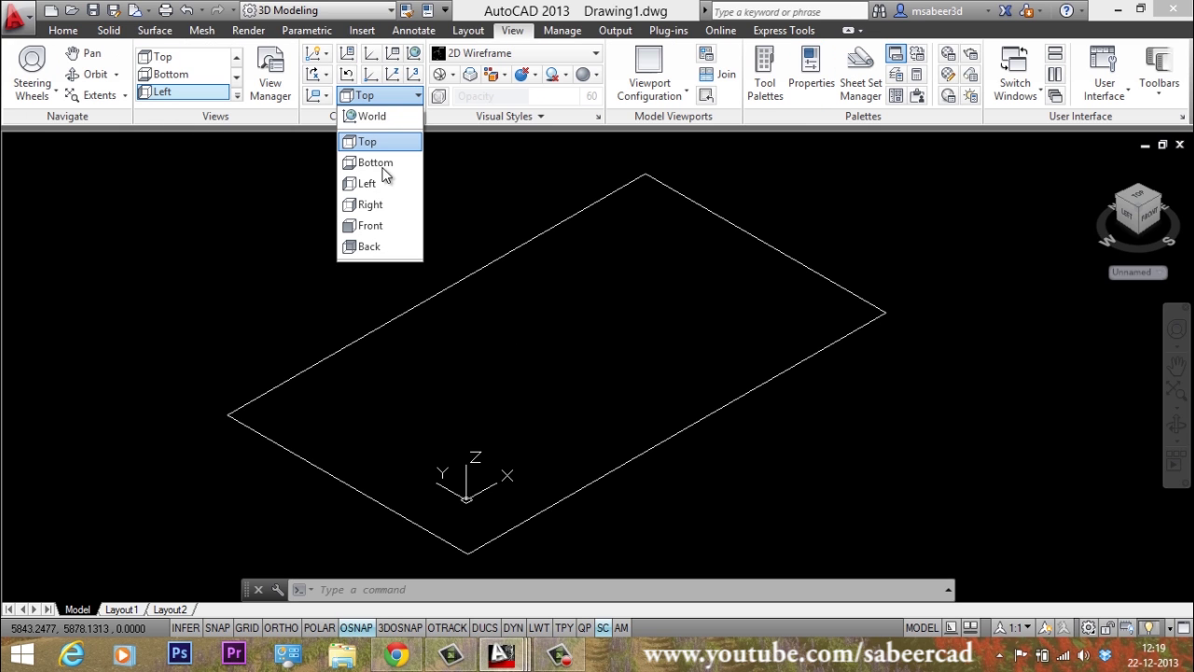
click(378, 226)
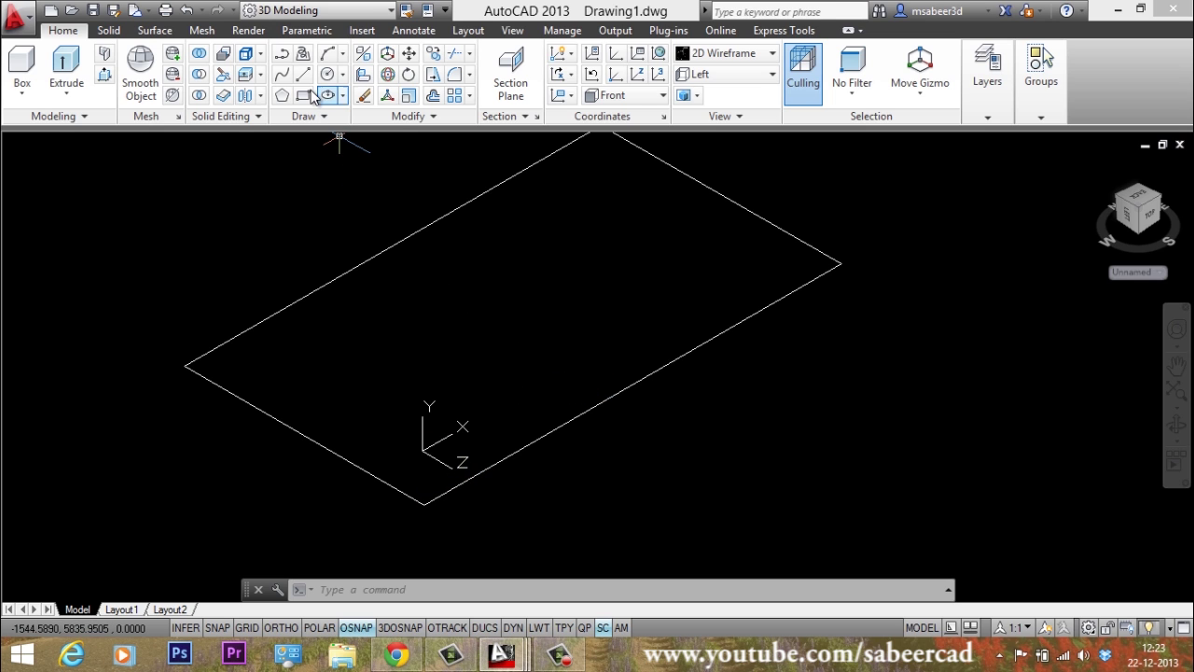
Draw an S-shaped arc polyline between the endpoints of the nearer long side, arching up and then down, using the Second pt option for the first arc.
click(281, 54)
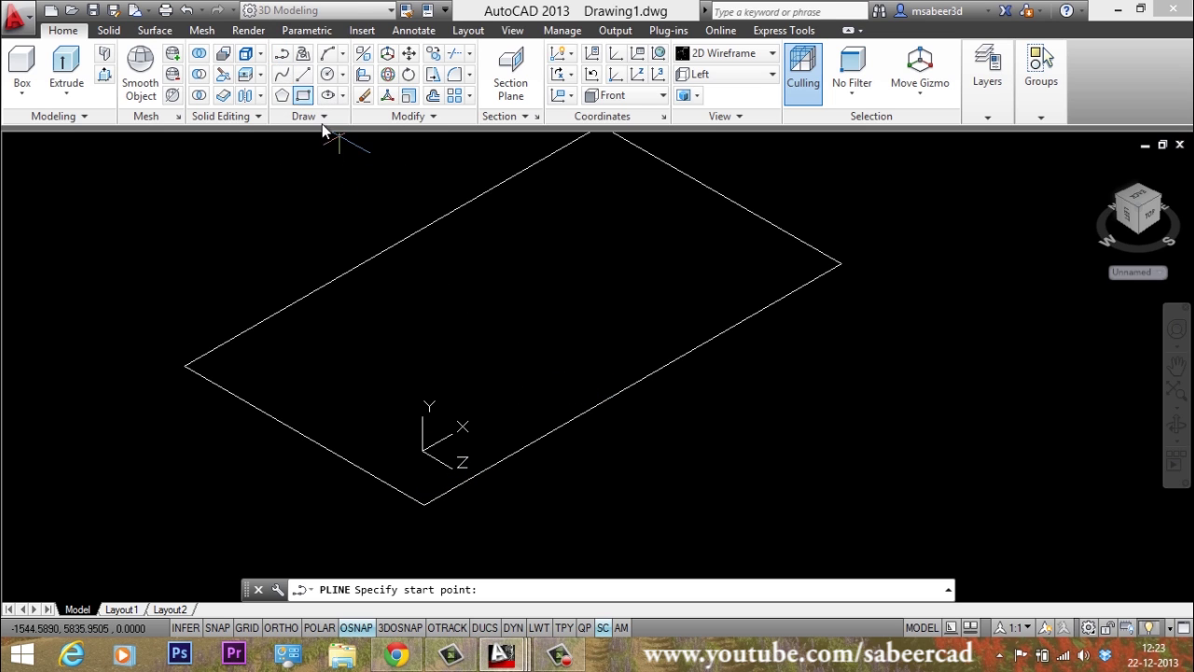
click(429, 501)
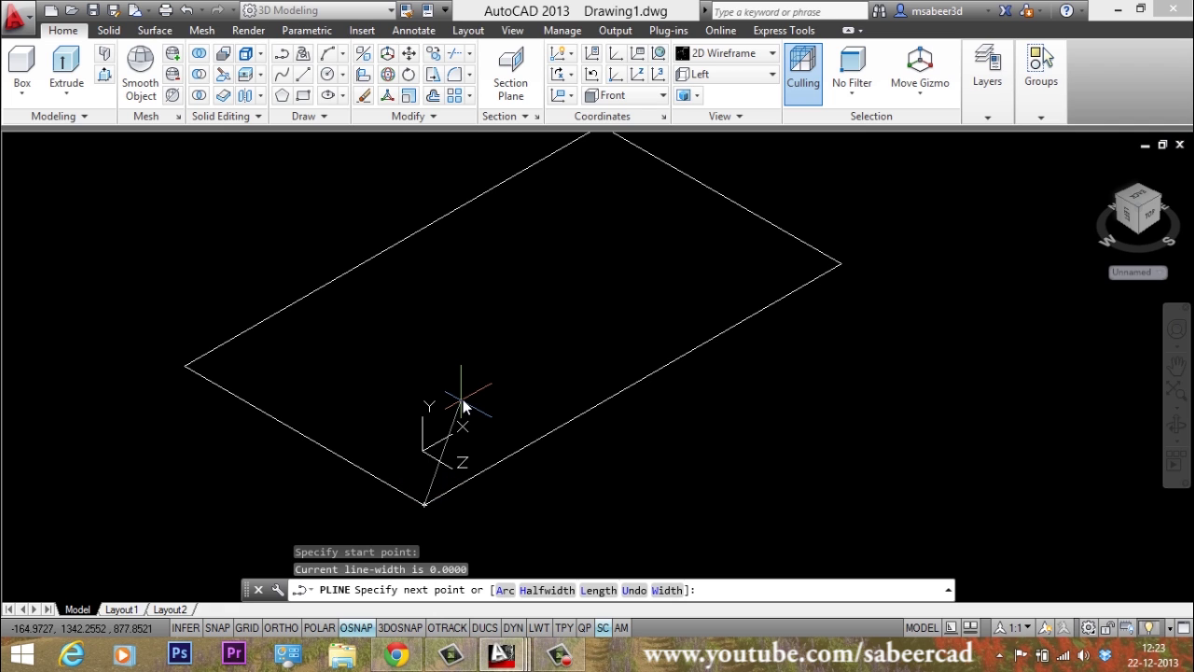
text(a)
key(Return)
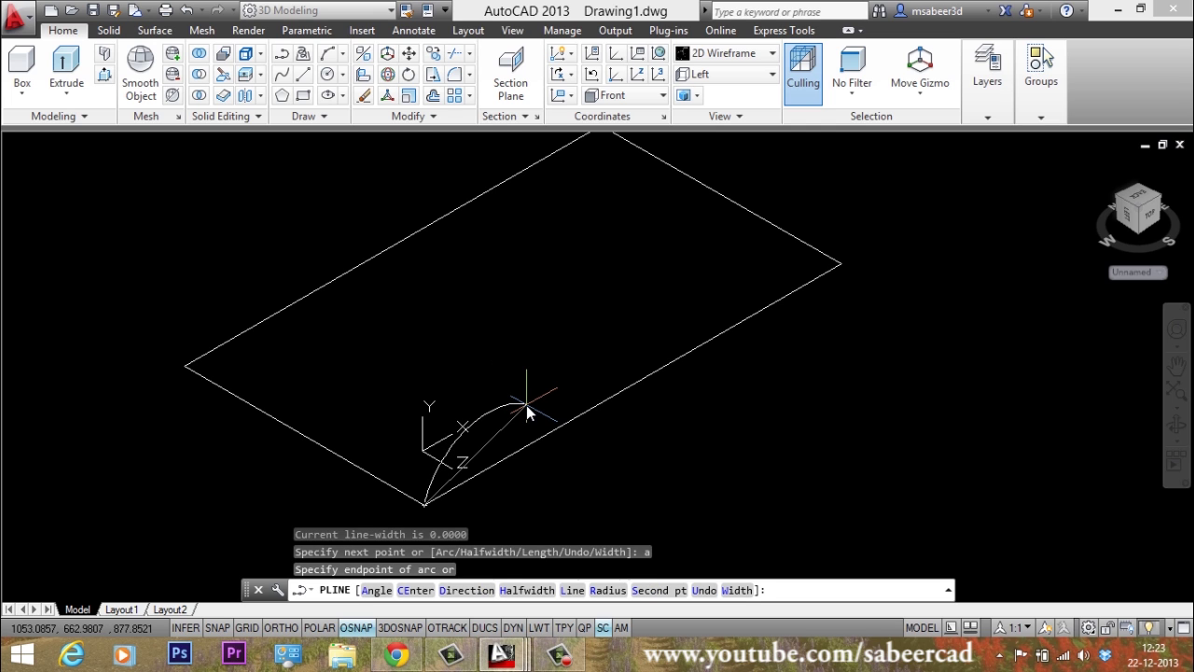
text(s)
key(Return)
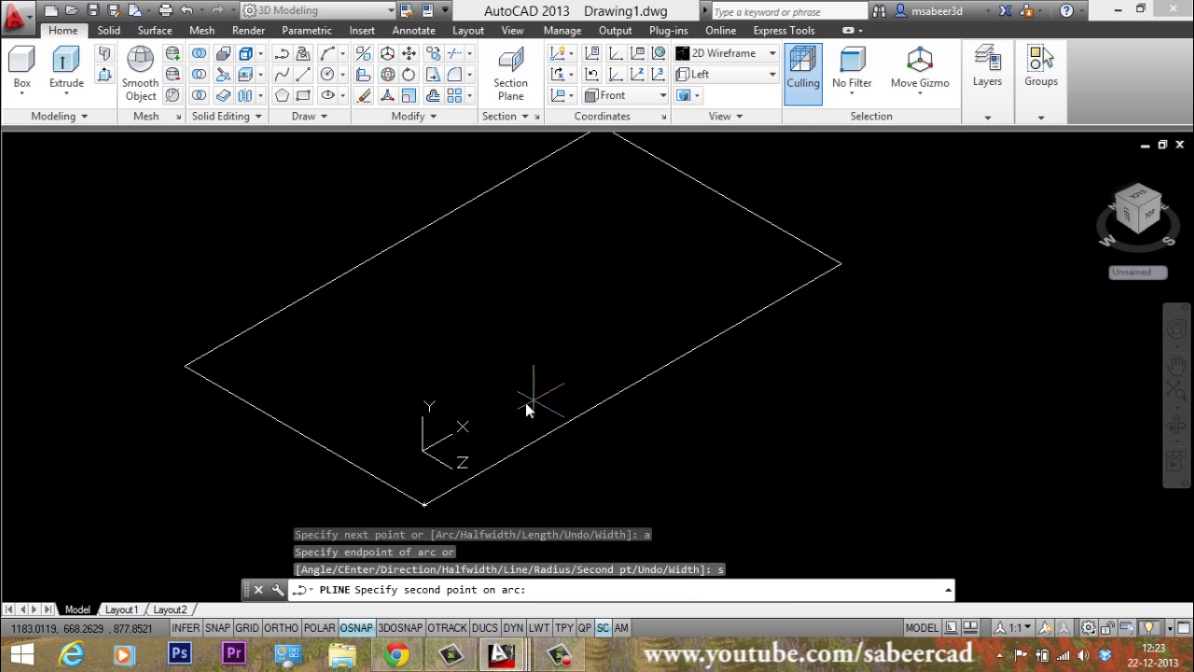
click(507, 414)
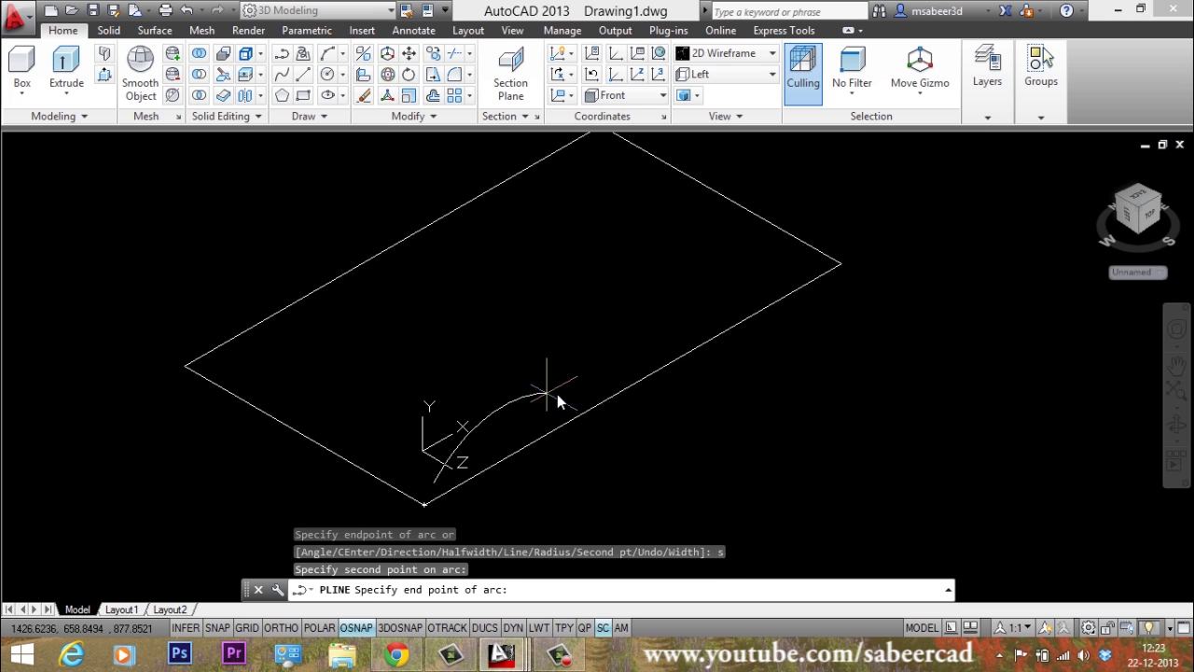
click(635, 401)
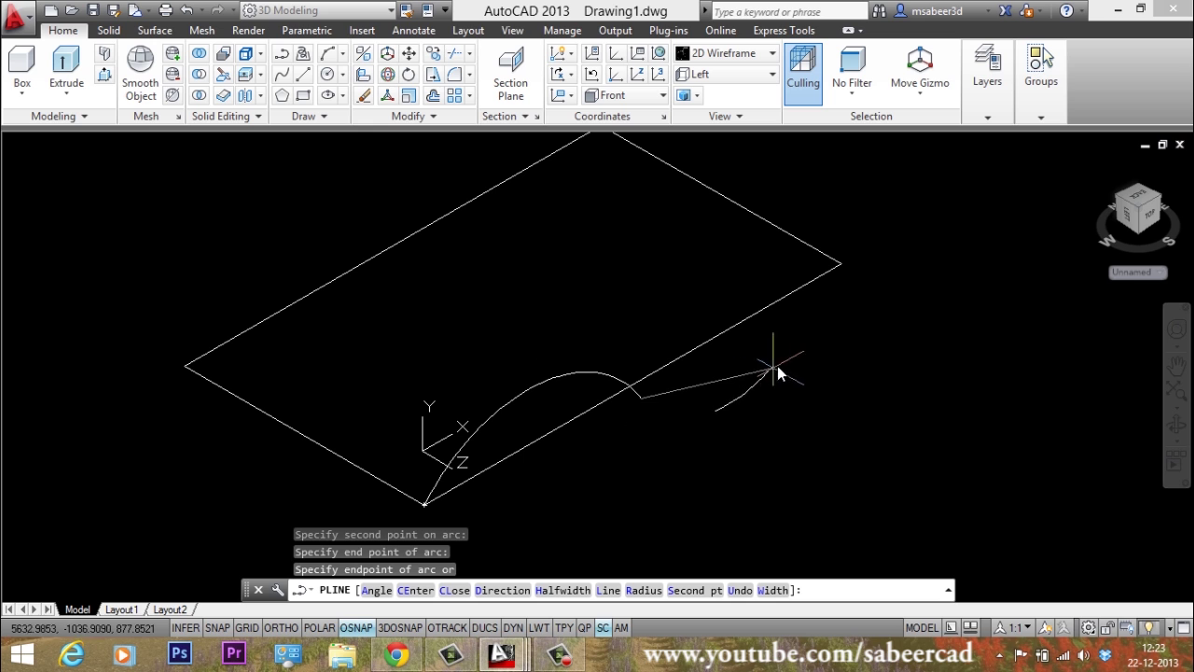
click(848, 269)
key(Return)
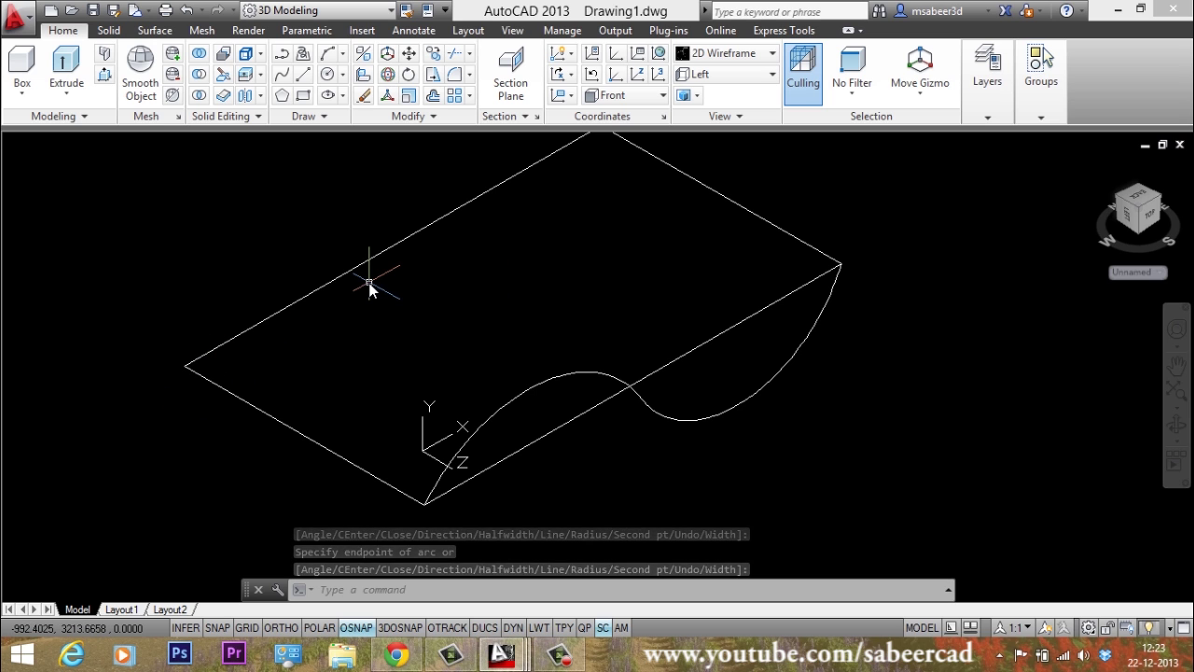
Draw an S-shaped arc polyline between the endpoints of the far long side, dipping first and then arching up, using the Second pt option.
click(282, 53)
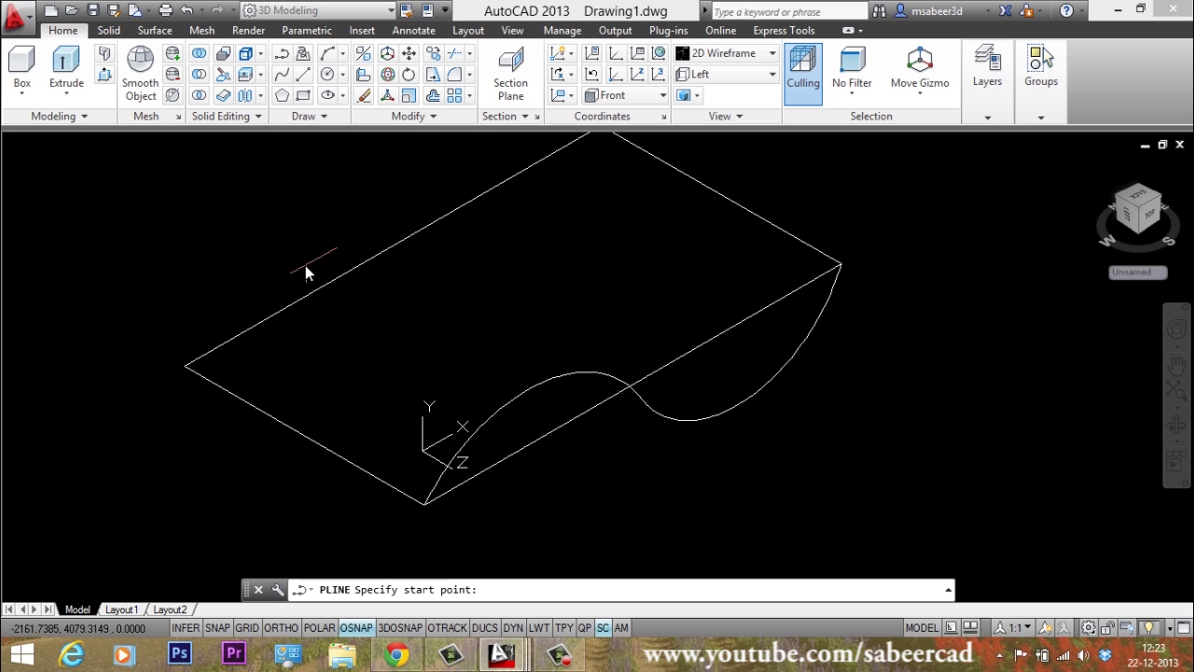
click(213, 356)
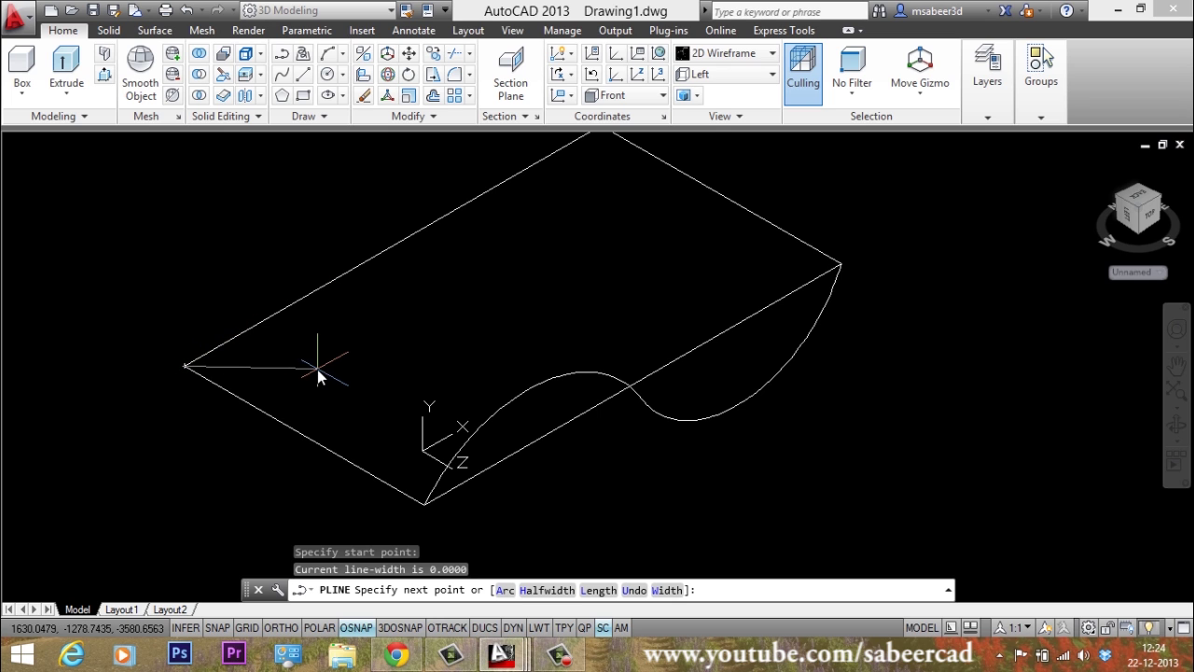
text(a)
key(Return)
text(s)
key(Return)
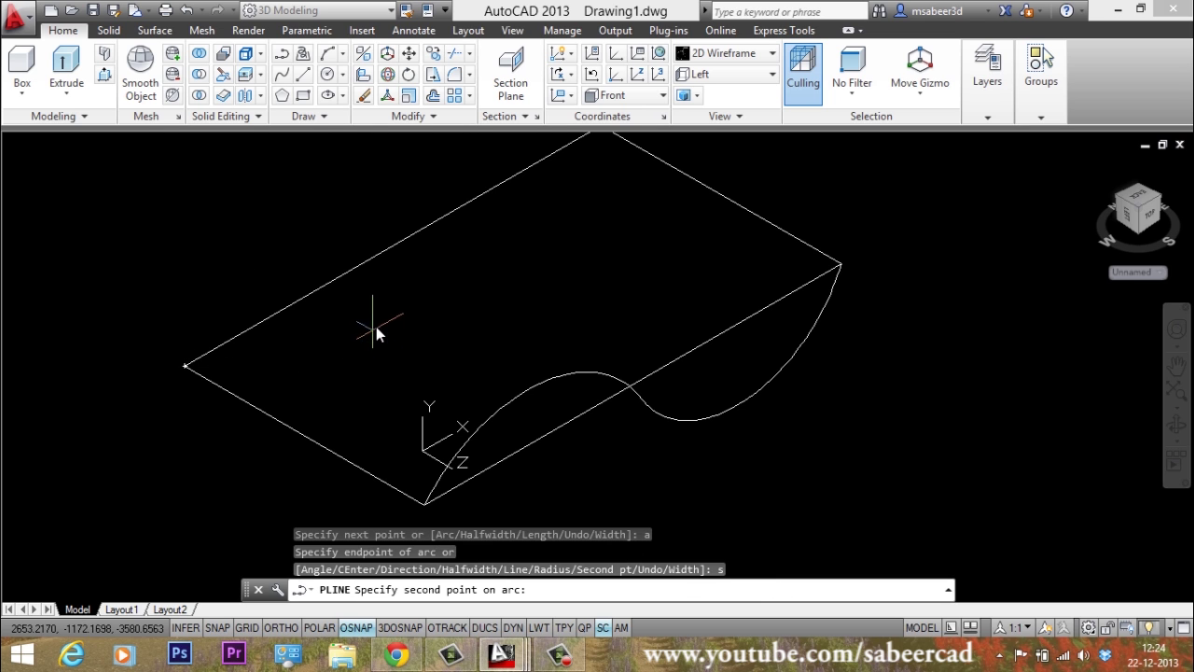
click(382, 320)
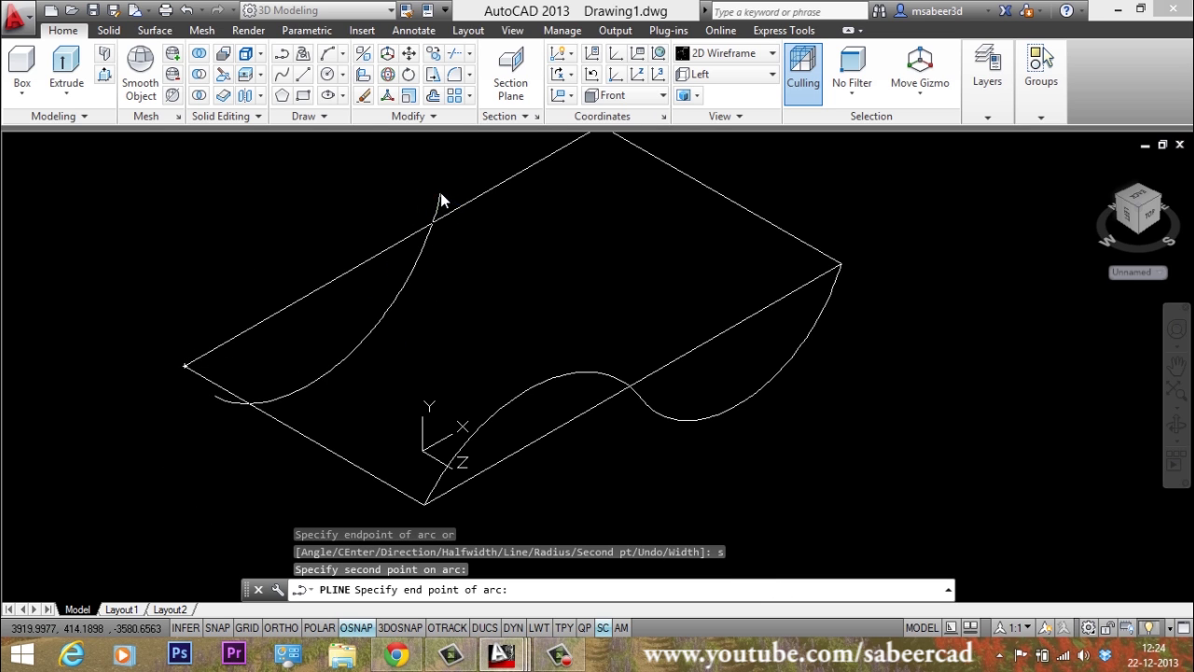
click(440, 200)
scroll(441, 201, down, 2)
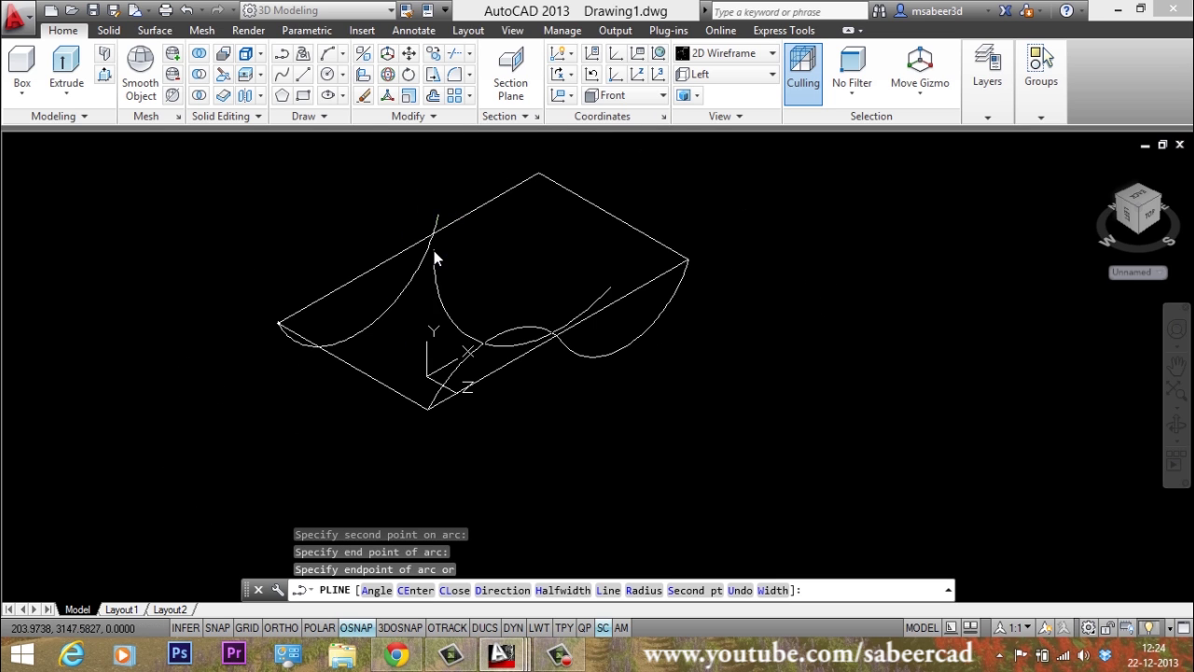
click(537, 174)
key(Return)
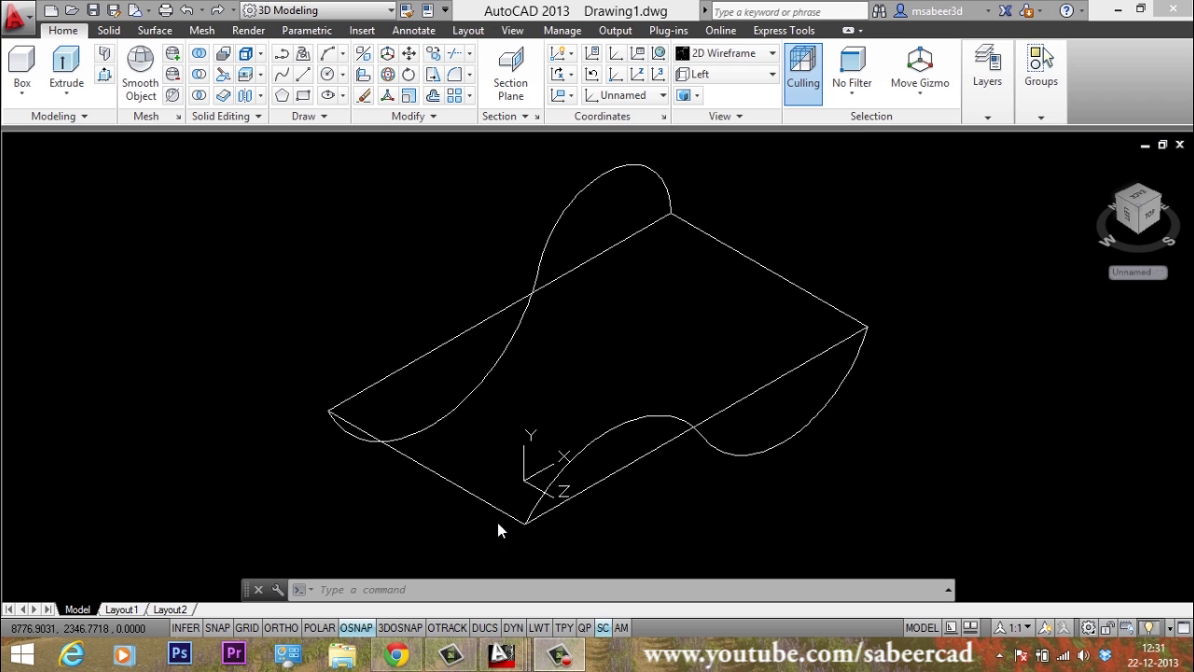
Set the UCS to Left for drawing along the short sides.
click(513, 31)
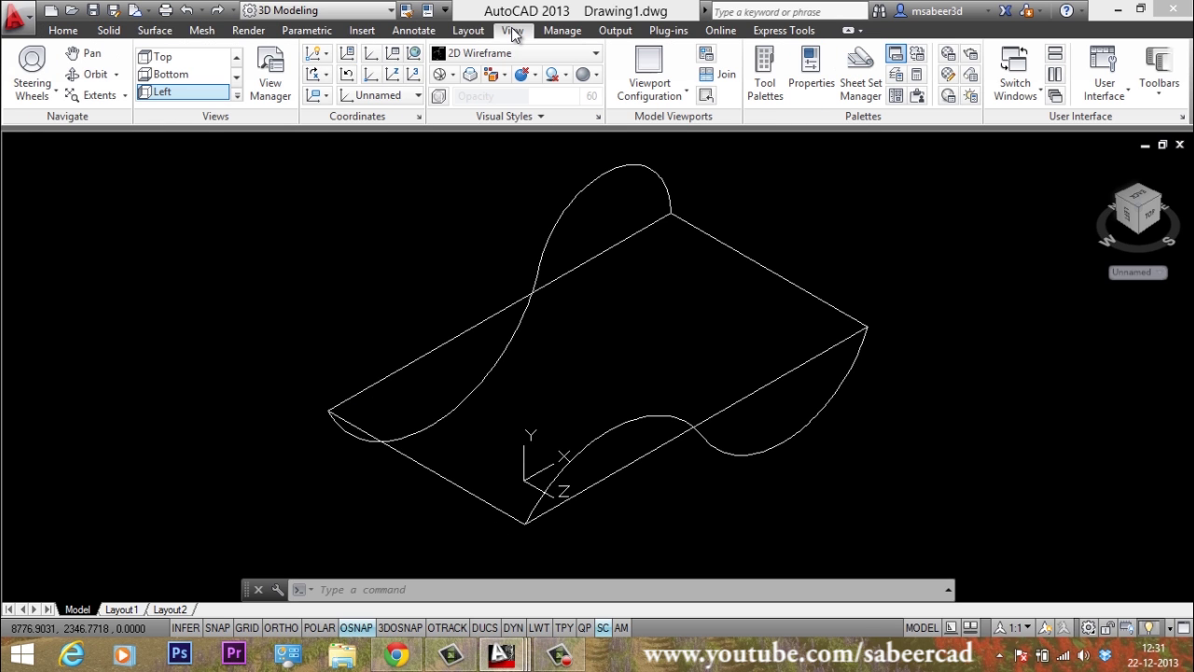
click(415, 96)
click(369, 184)
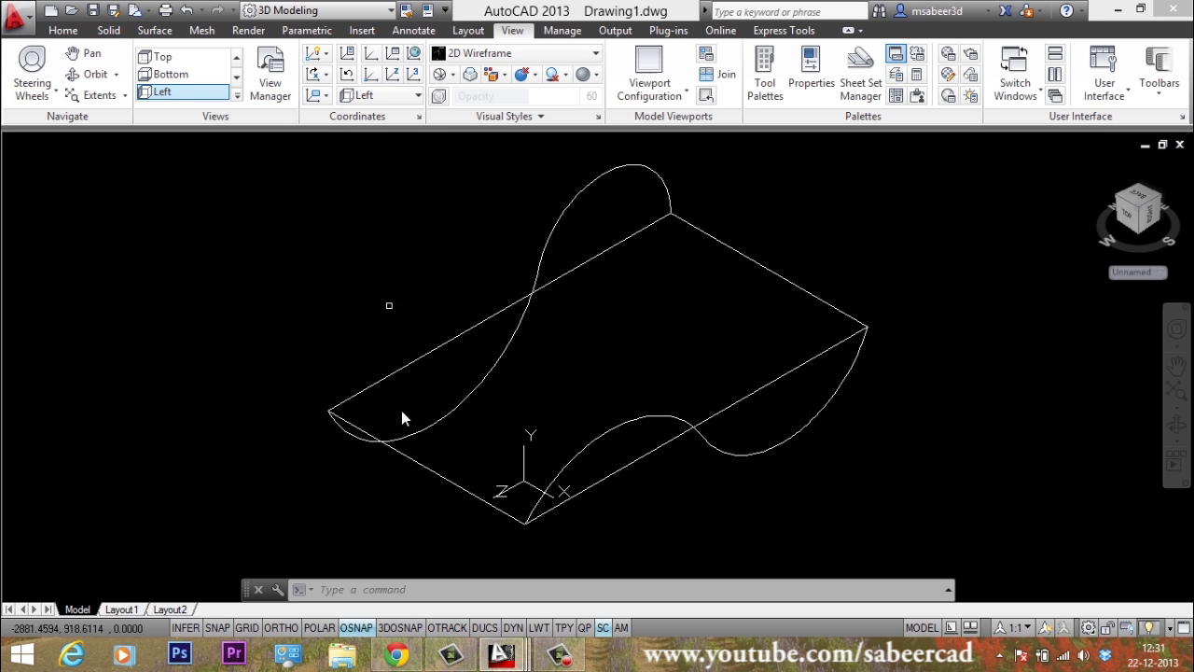
scroll(421, 411, down, 2)
scroll(415, 432, up, 4)
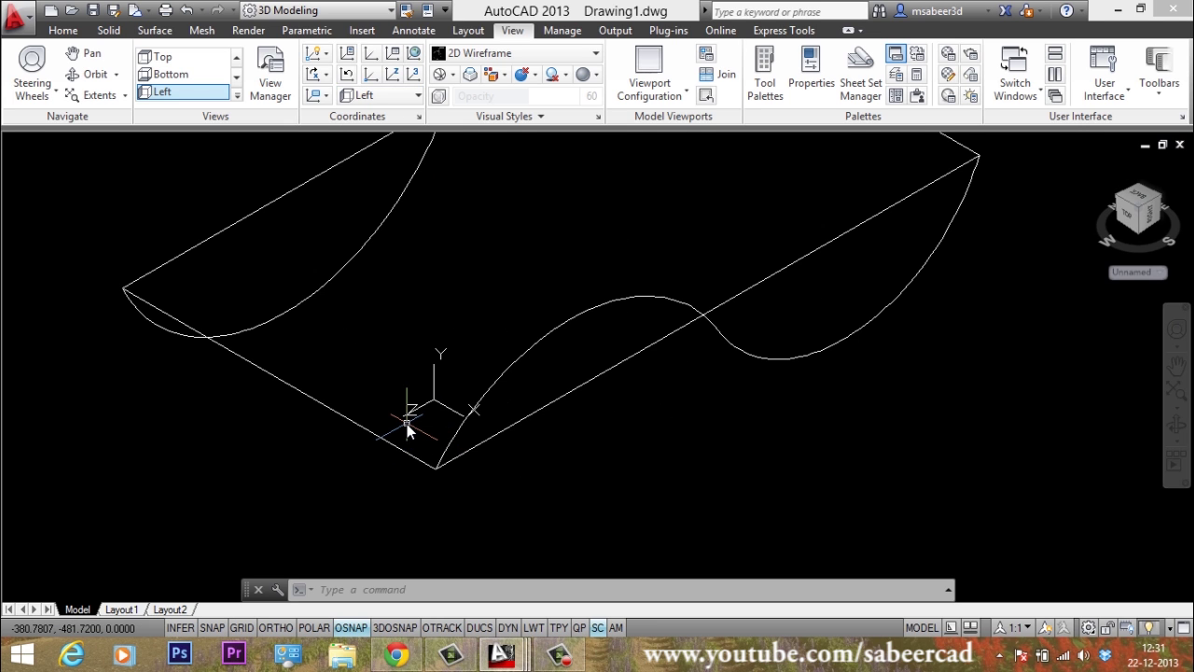
Draw a downward-bulging arc polyline between the endpoints of the nearer short side, using the Second pt option.
click(61, 30)
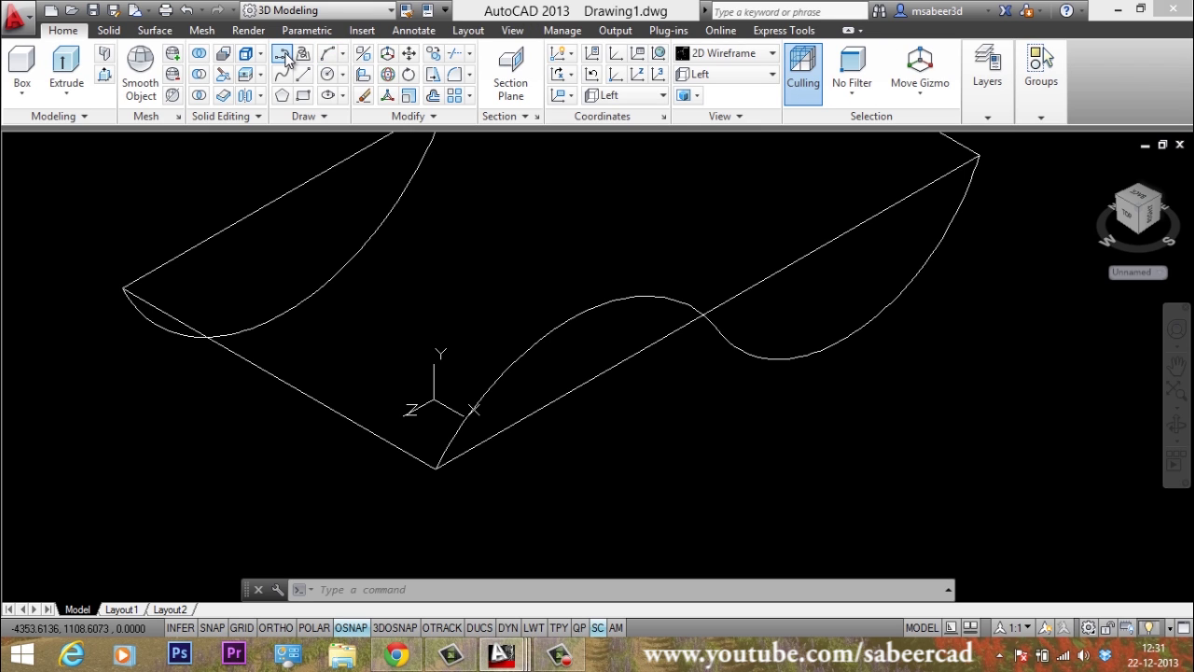
click(283, 56)
click(134, 290)
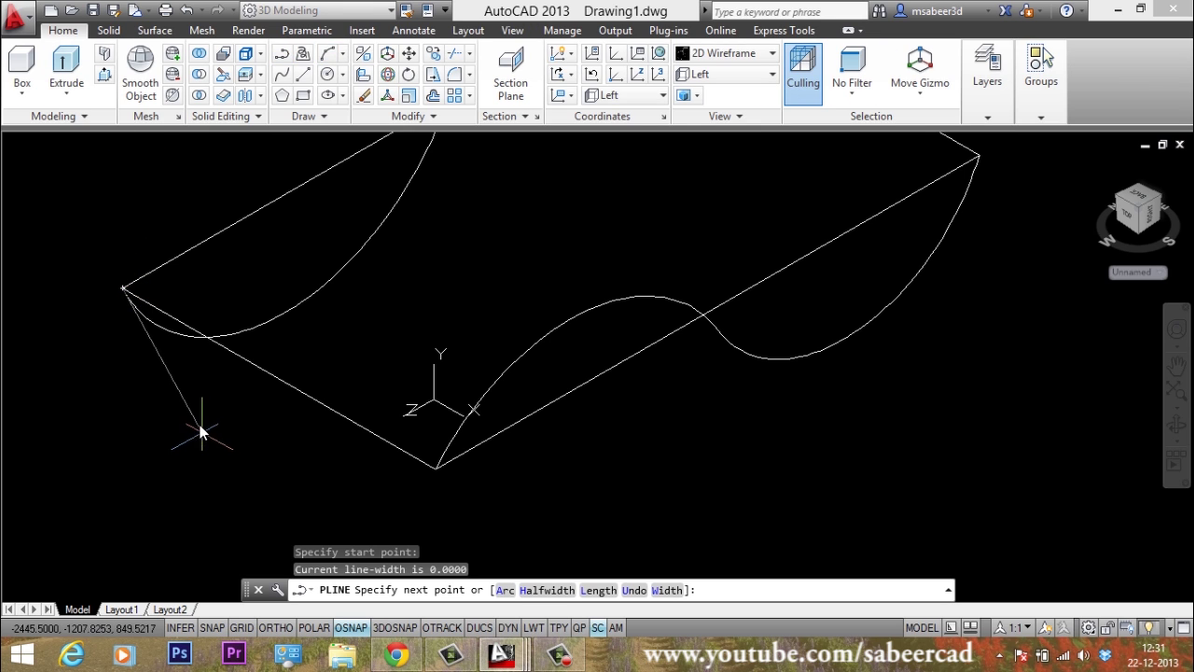
text(a)
key(Return)
text(s Second p)
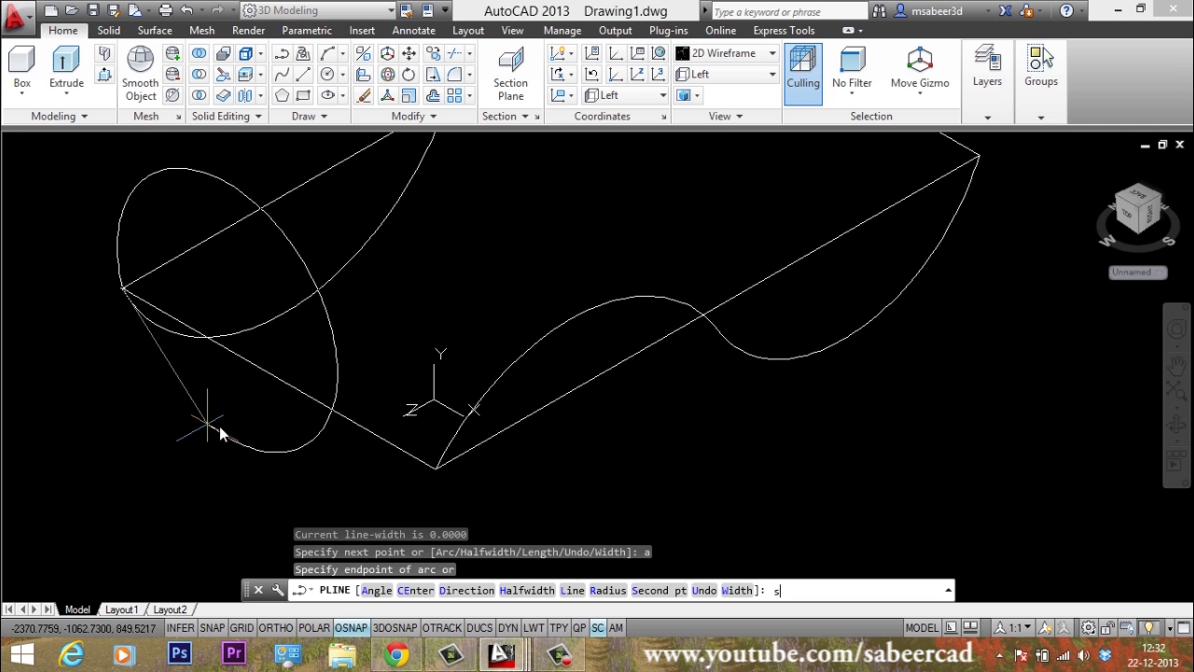
key(Return)
click(245, 413)
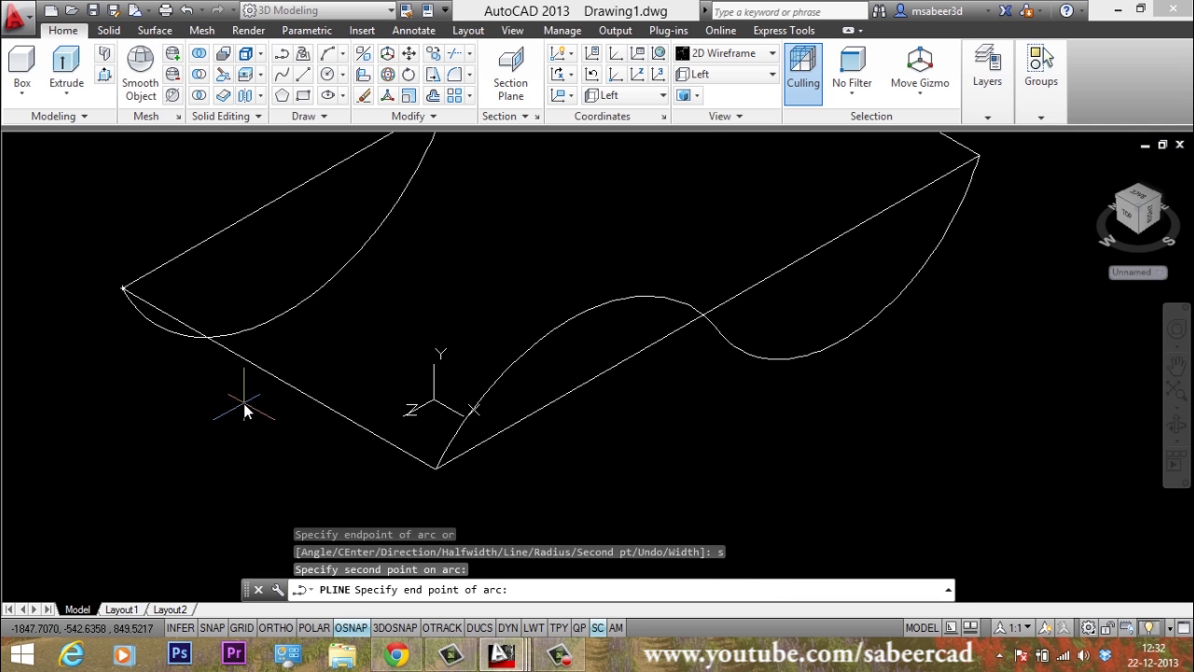
click(436, 469)
scroll(207, 410, down, 4)
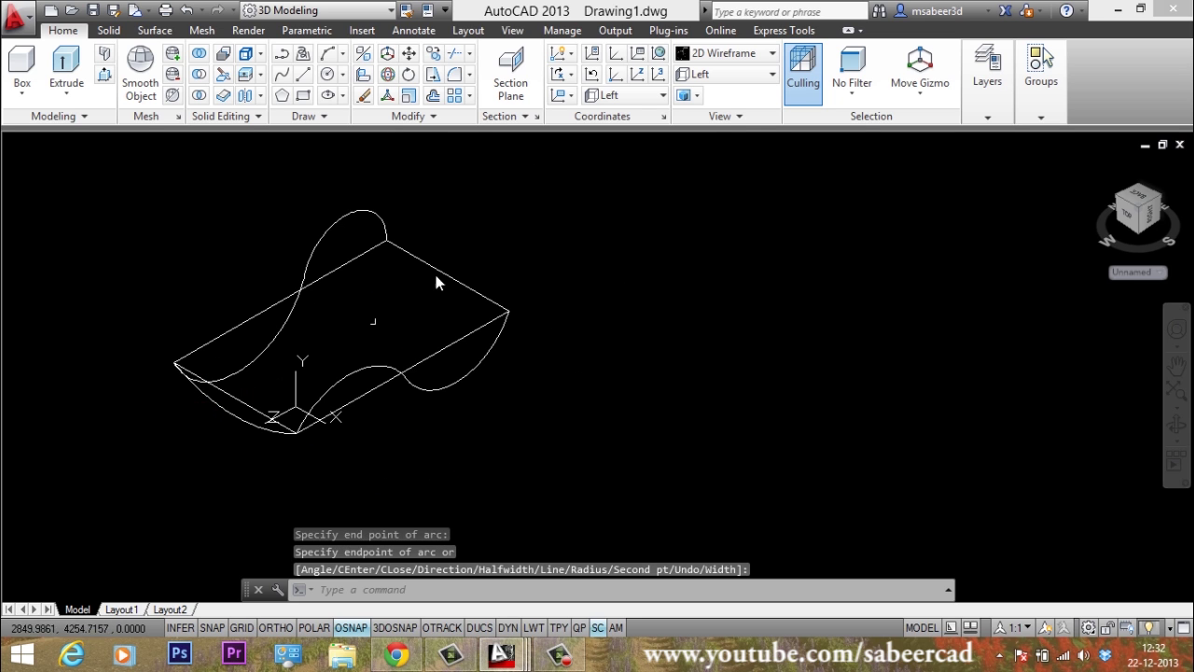
key(Escape)
Draw an upward-bulging arc polyline between the endpoints of the far short side, using the Second pt option.
key(Return)
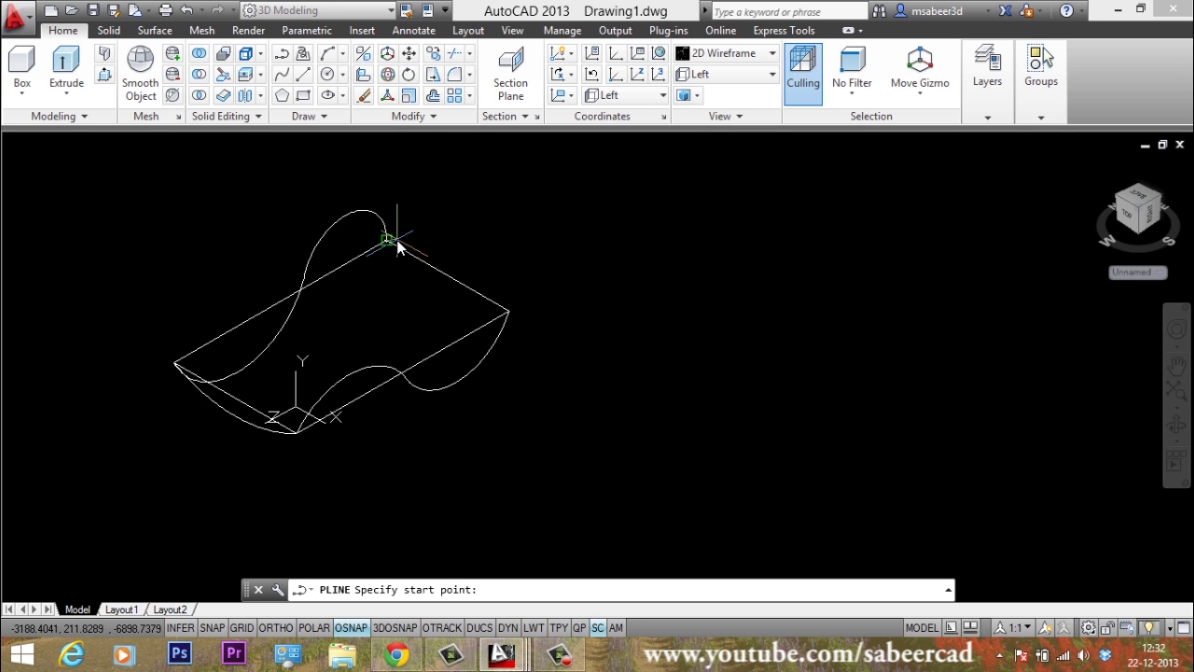
click(388, 240)
scroll(441, 228, up, 2)
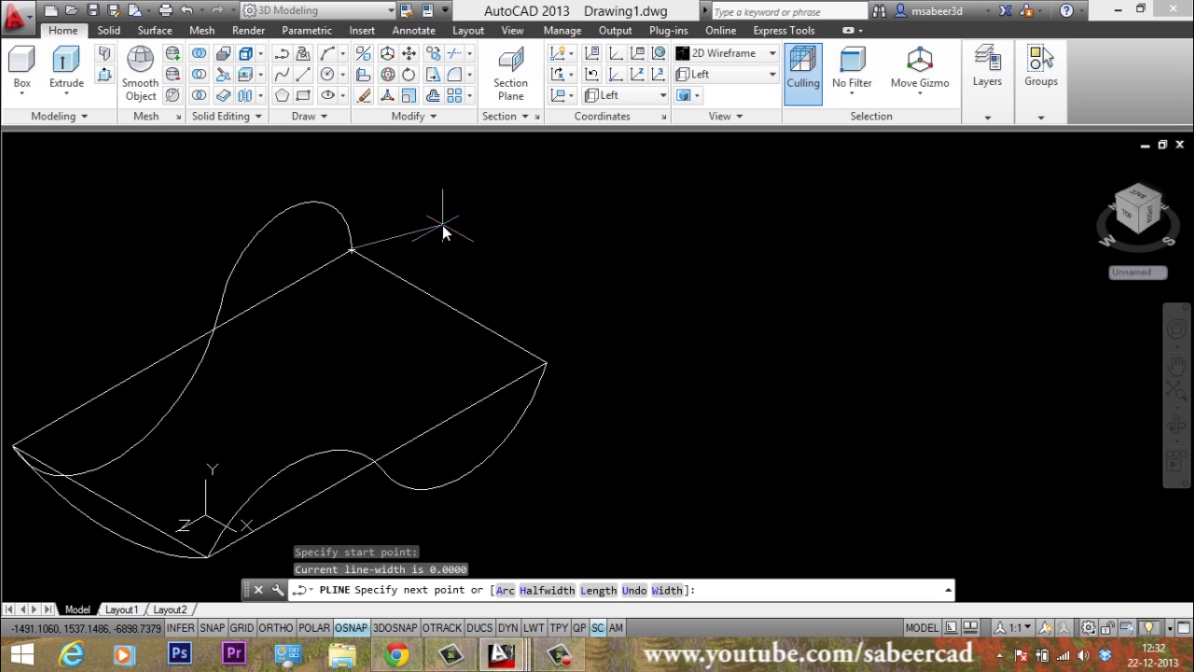
text(a)
key(Return)
text(s)
key(Return)
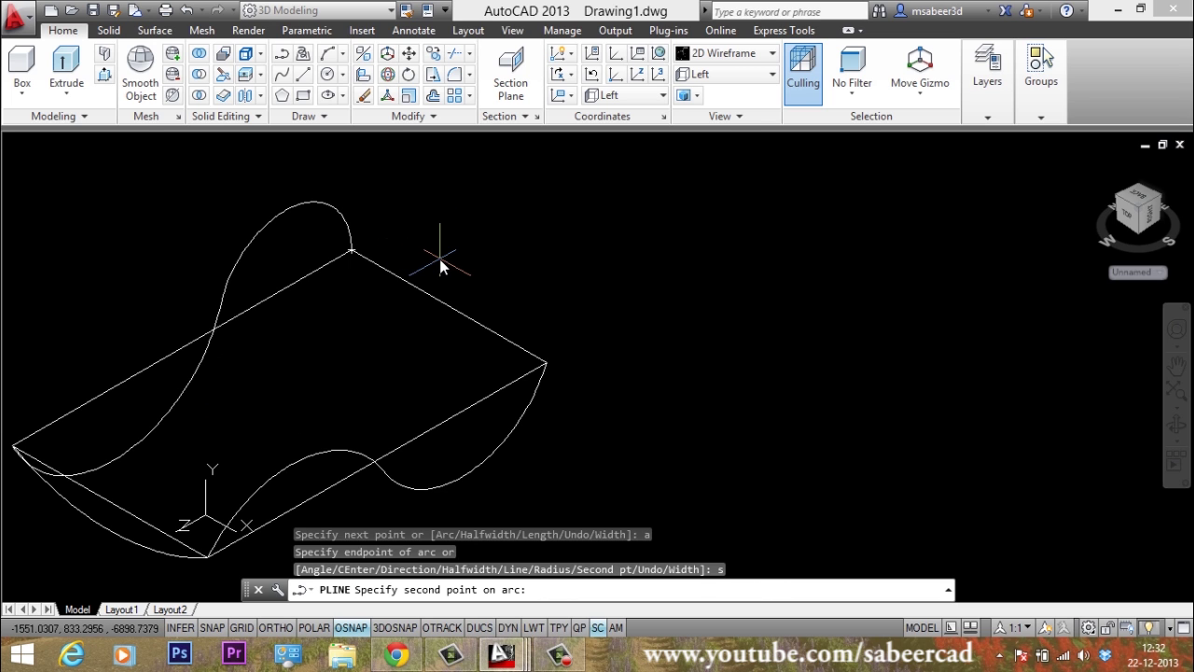
click(439, 258)
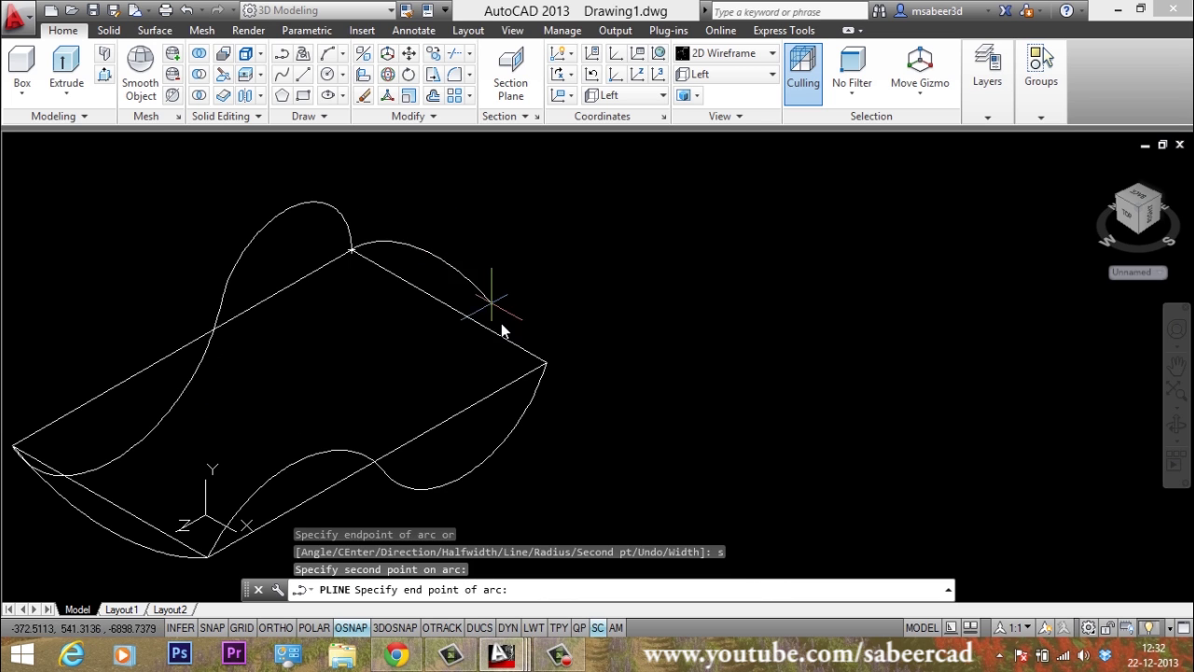
click(535, 361)
key(Return)
scroll(438, 242, down, 1)
scroll(467, 253, up, 1)
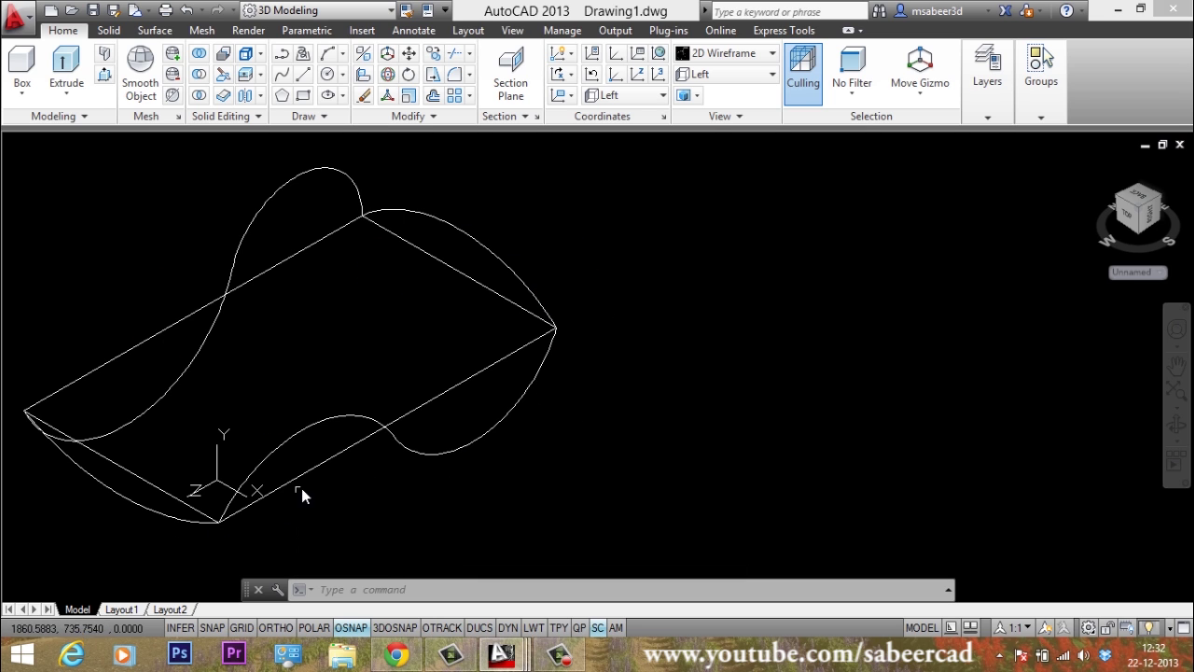
Erase the four straight outline lines, keeping only the curved polylines.
click(417, 407)
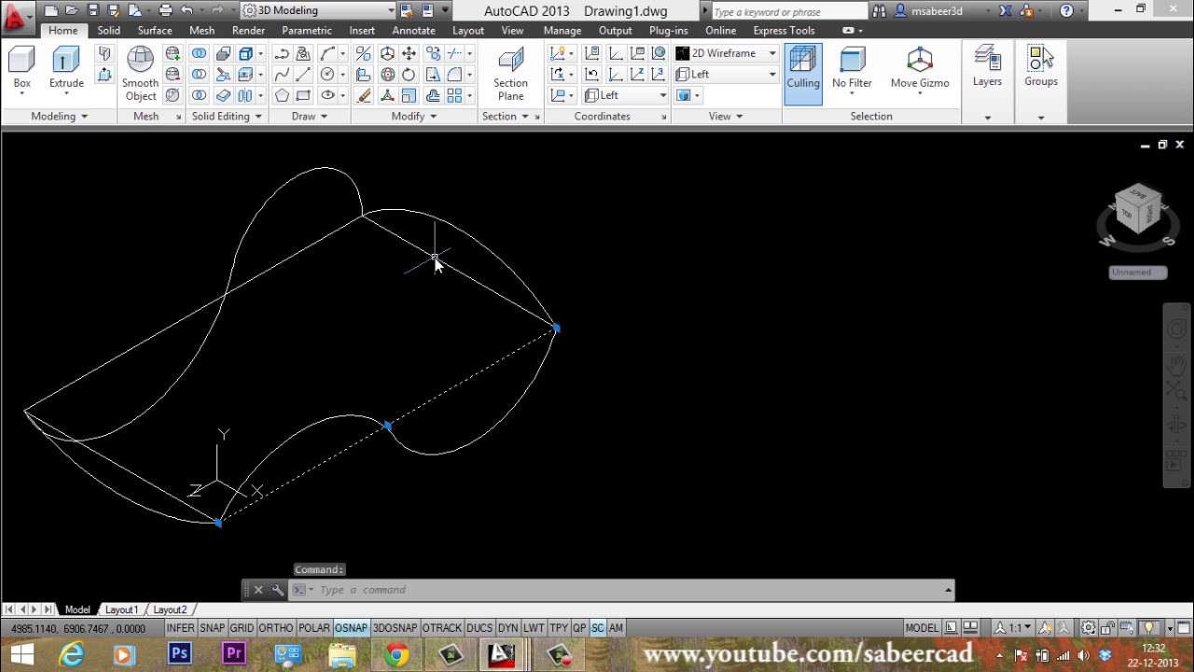
click(435, 258)
click(284, 268)
click(147, 481)
text(e)
key(Return)
middle_drag(323, 300, 382, 303)
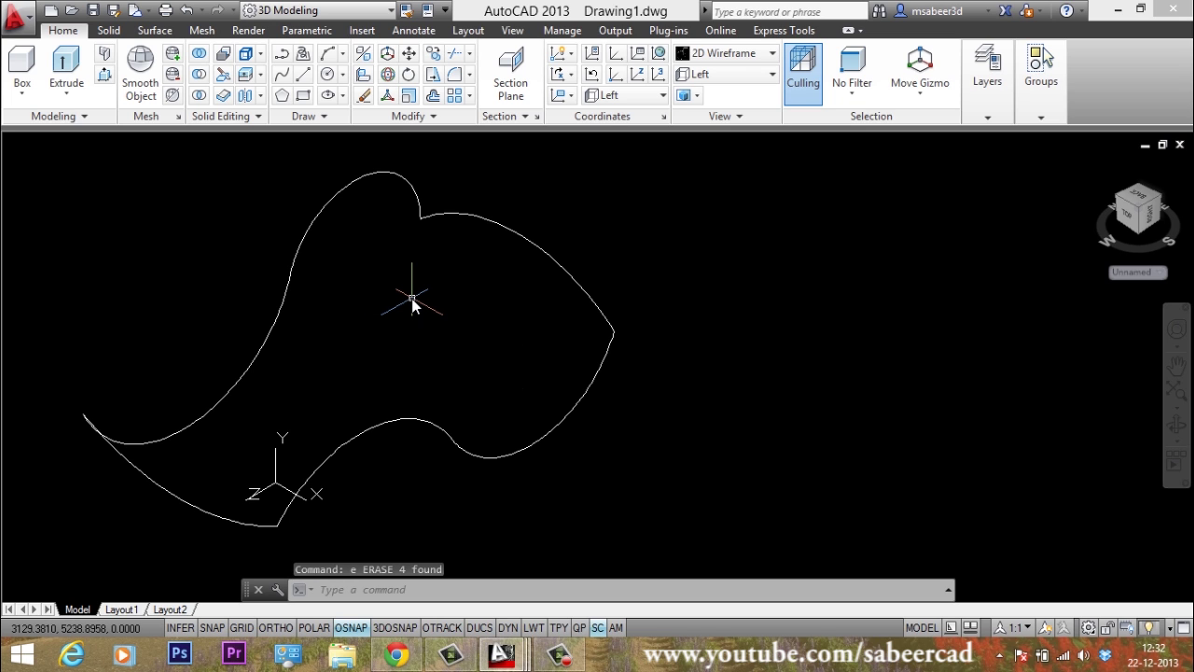
text(surr)
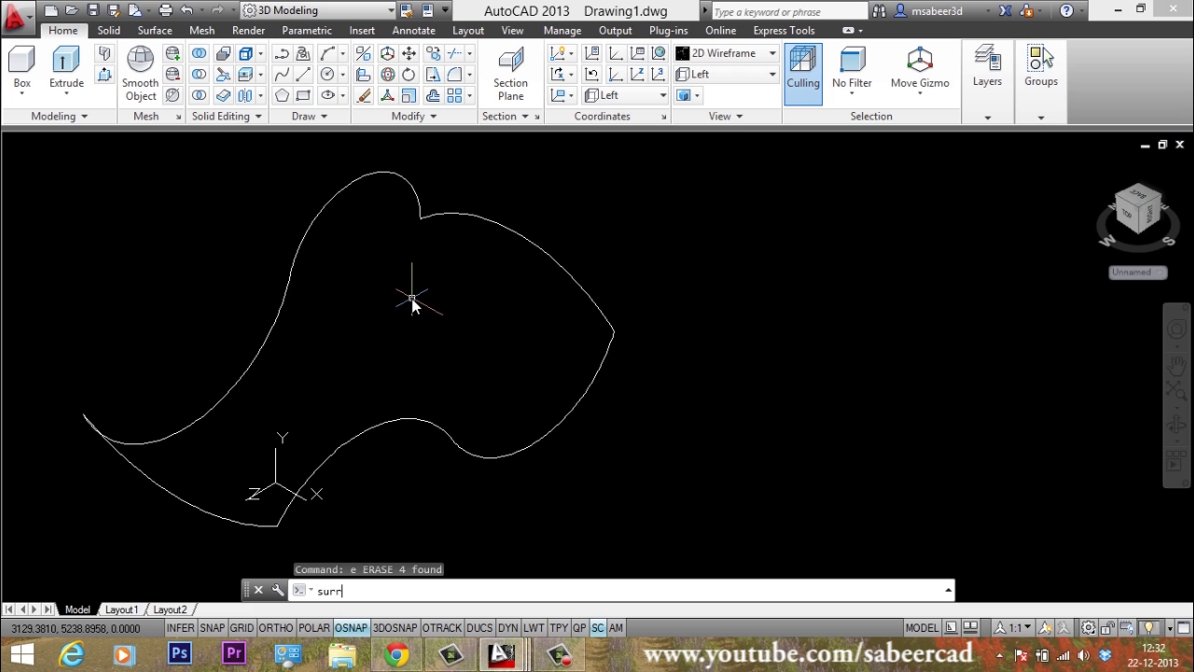
key(Escape)
key(Escape)
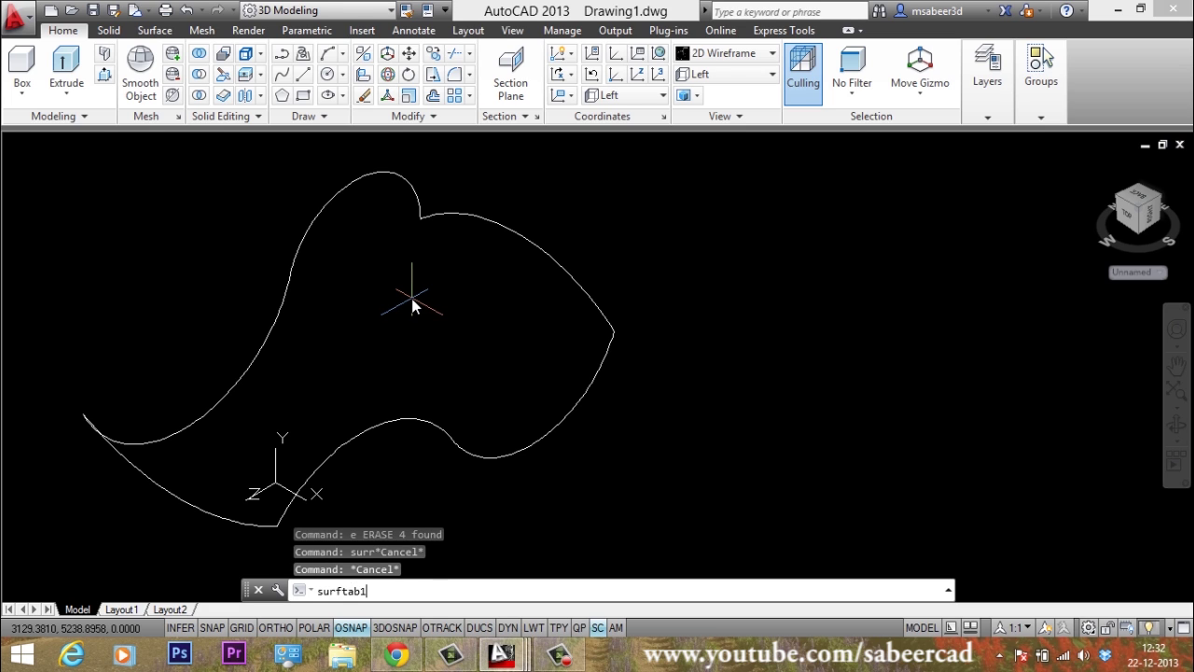
Set the mesh density variables SURFTAB1 and SURFTAB2 to 50 each.
key(Return)
text(50)
key(Return)
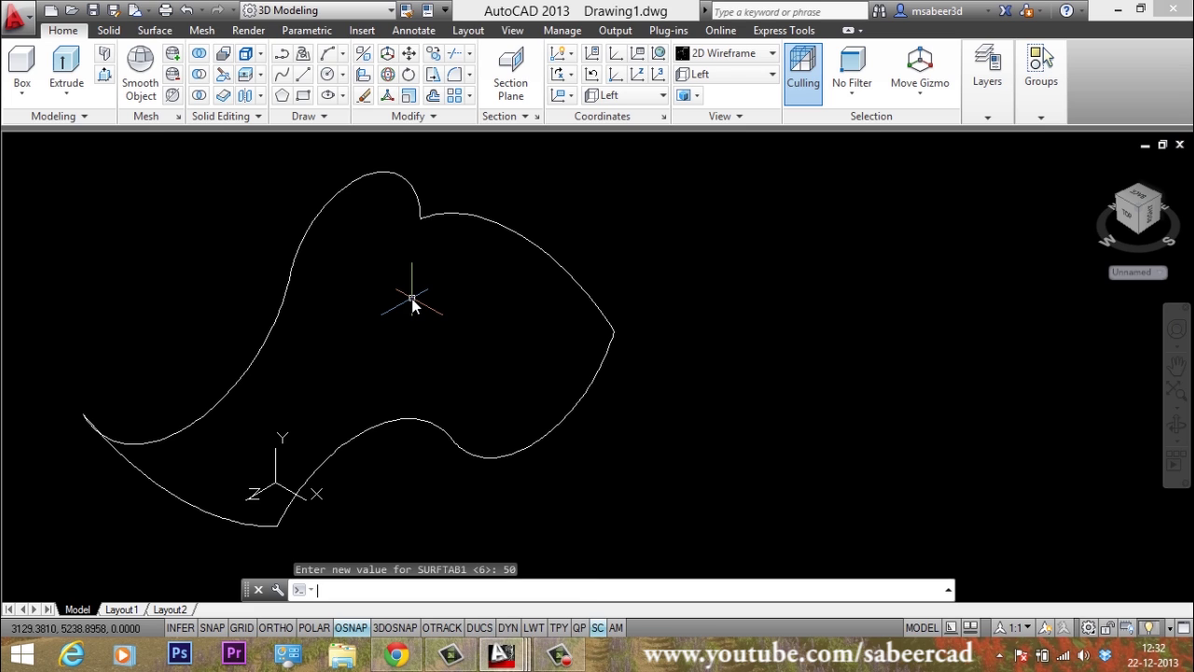
text(surftab2)
key(Return)
text(50)
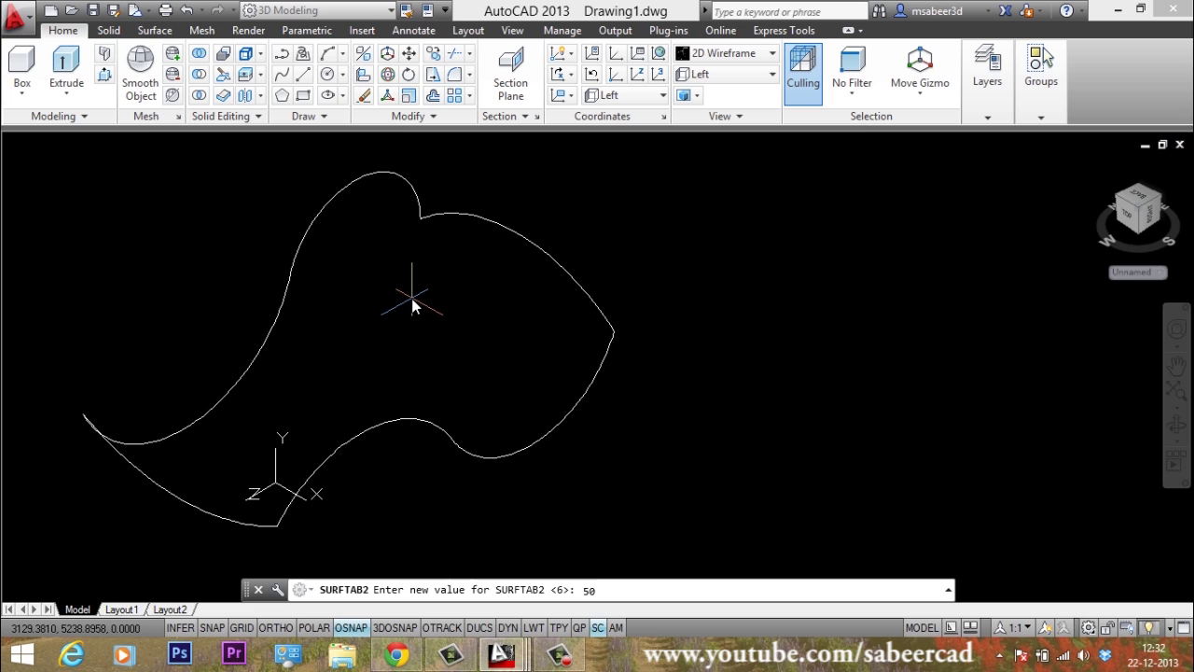
key(Return)
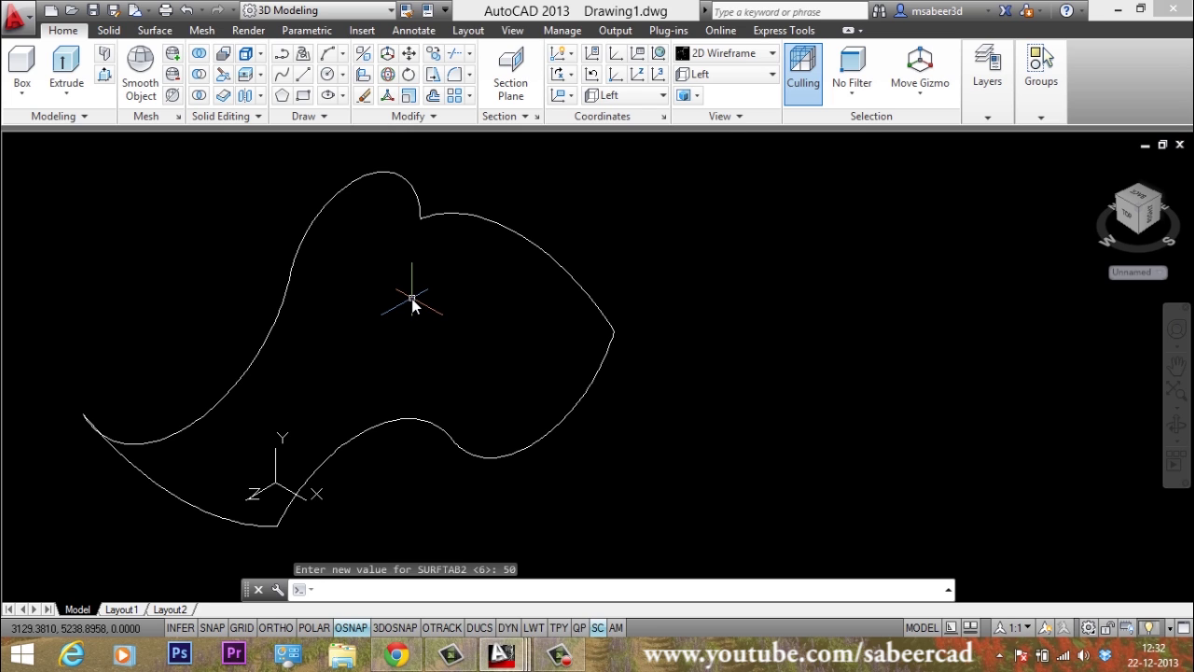
Create an edge surface mesh with EDGESURF from the four curved polylines of the outline.
text(edgesurf)
key(Return)
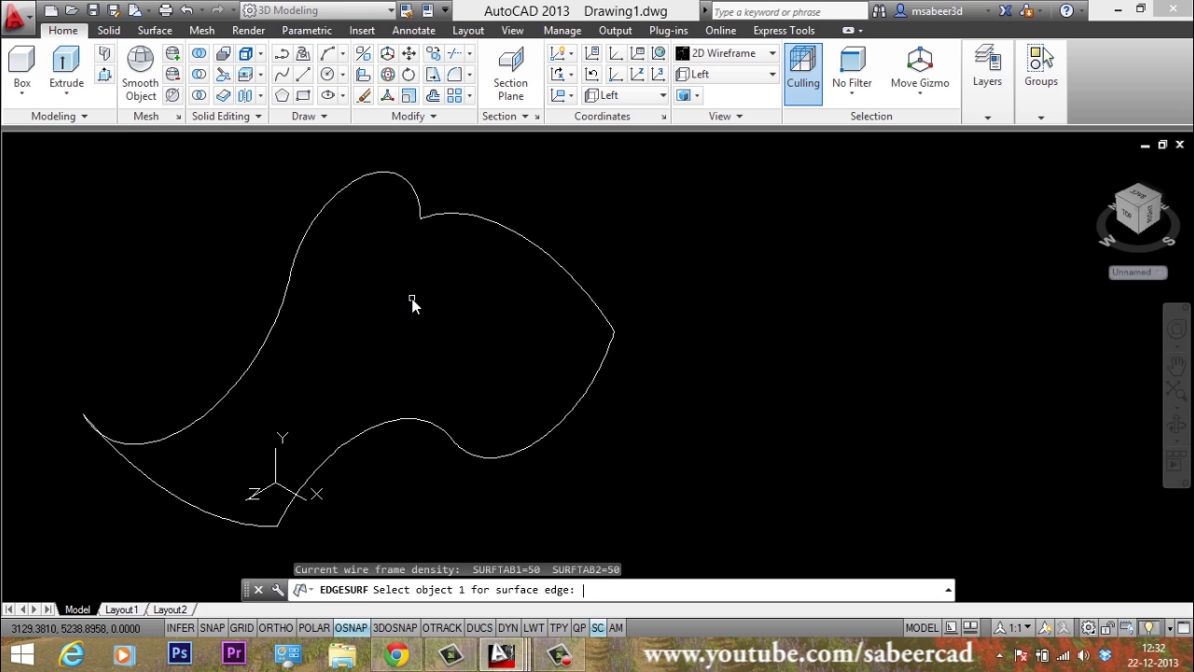
click(431, 422)
click(520, 233)
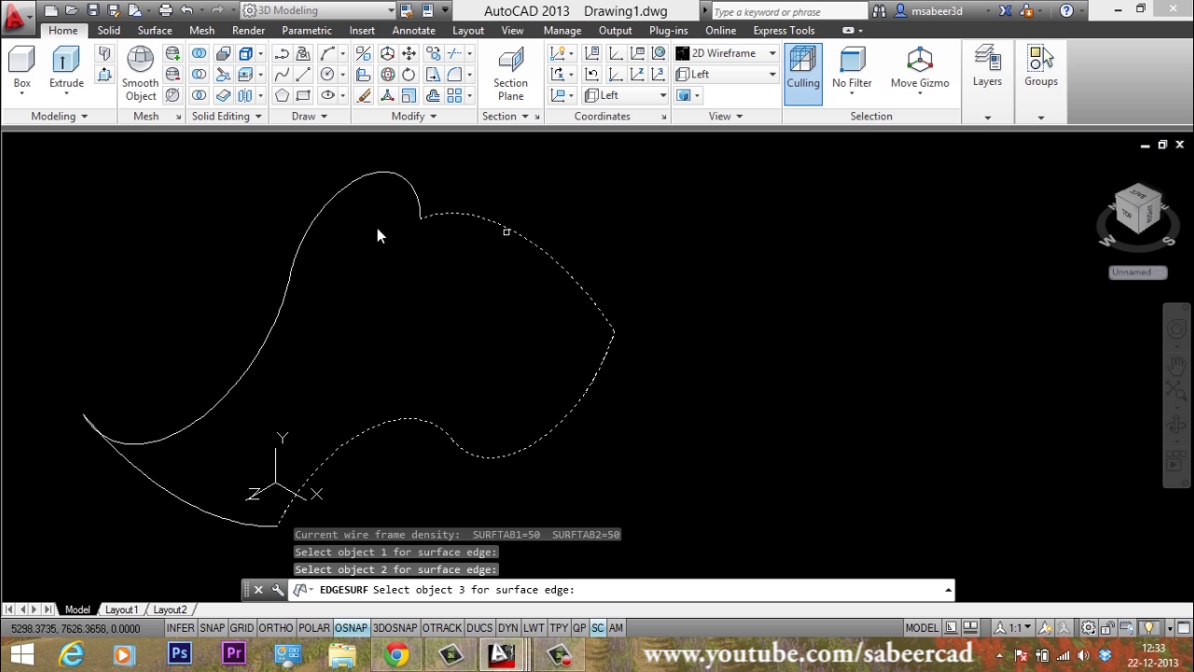
click(304, 245)
click(193, 500)
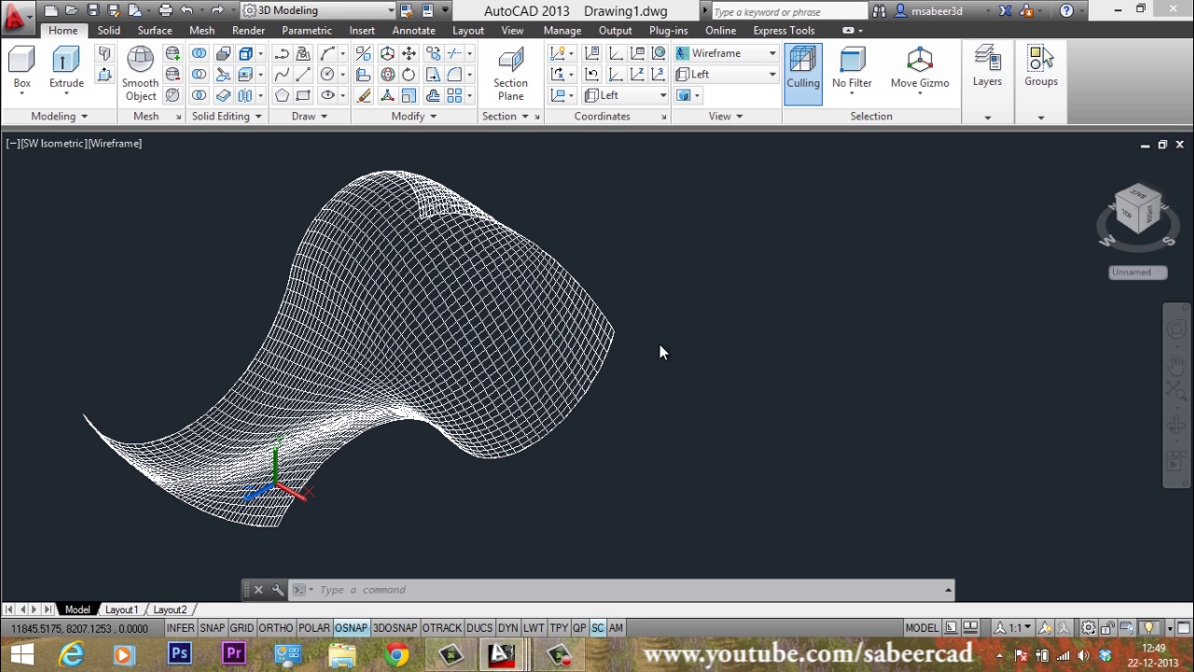
Display the edge surface in the Realistic visual style and examine its curved shape from several angles.
click(115, 143)
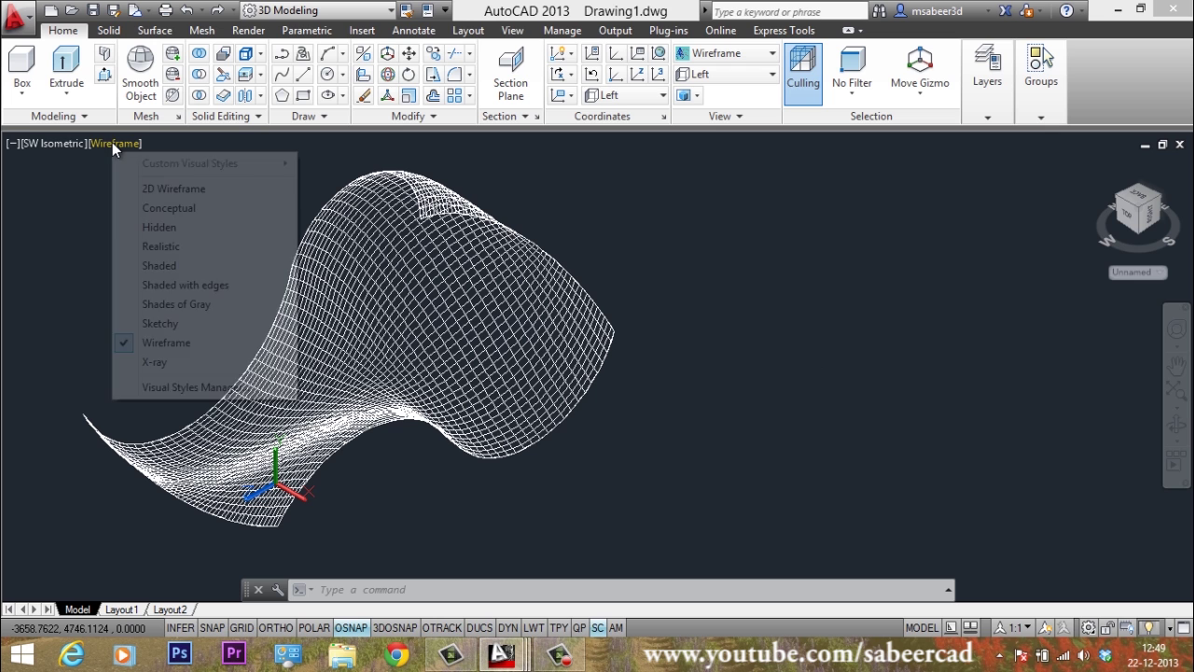
click(154, 247)
mouse_move(325, 378)
shift+middle_down()
mouse_move(323, 365)
mouse_move(334, 402)
mouse_move(438, 397)
mouse_move(307, 402)
shift+middle_up()
mouse_move(402, 399)
shift+middle_down()
mouse_move(398, 413)
mouse_move(523, 395)
mouse_move(418, 411)
mouse_move(341, 405)
mouse_move(499, 400)
mouse_move(629, 373)
mouse_move(461, 387)
mouse_move(348, 448)
mouse_move(248, 455)
mouse_move(186, 427)
mouse_move(194, 419)
shift+middle_up()
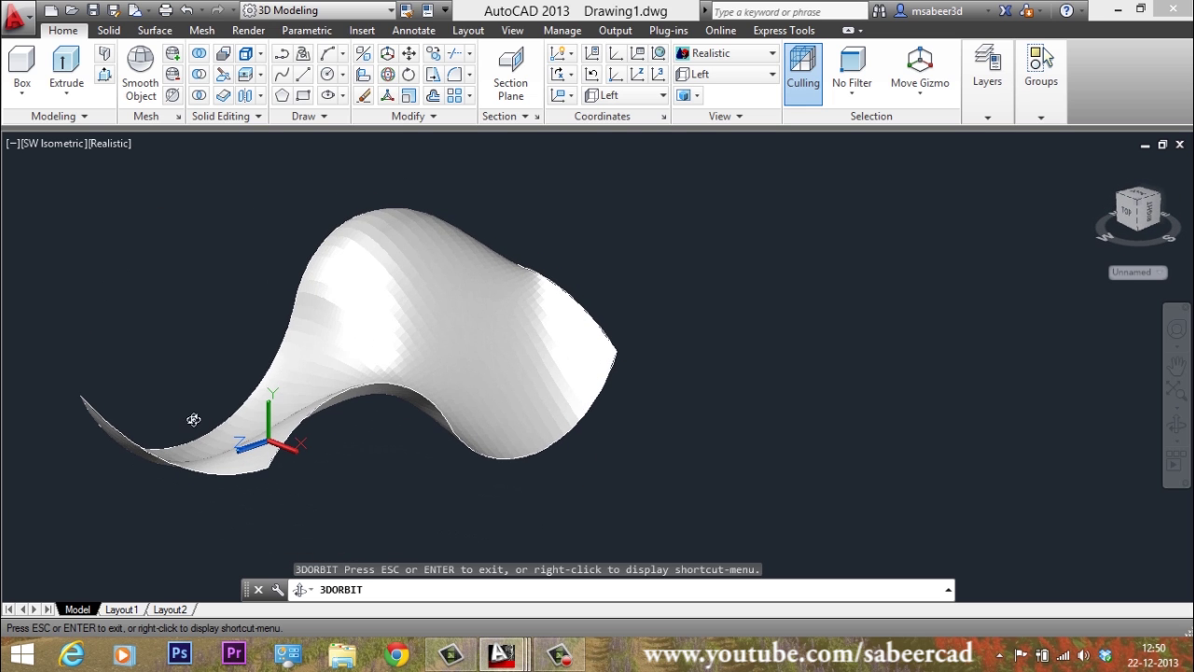
mouse_move(372, 423)
shift+middle_down()
mouse_move(327, 421)
mouse_move(381, 429)
mouse_move(386, 461)
mouse_move(326, 474)
mouse_move(322, 441)
shift+middle_up()
mouse_move(255, 423)
shift+middle_down()
mouse_move(542, 399)
mouse_move(414, 432)
mouse_move(282, 440)
mouse_move(258, 420)
shift+middle_up()
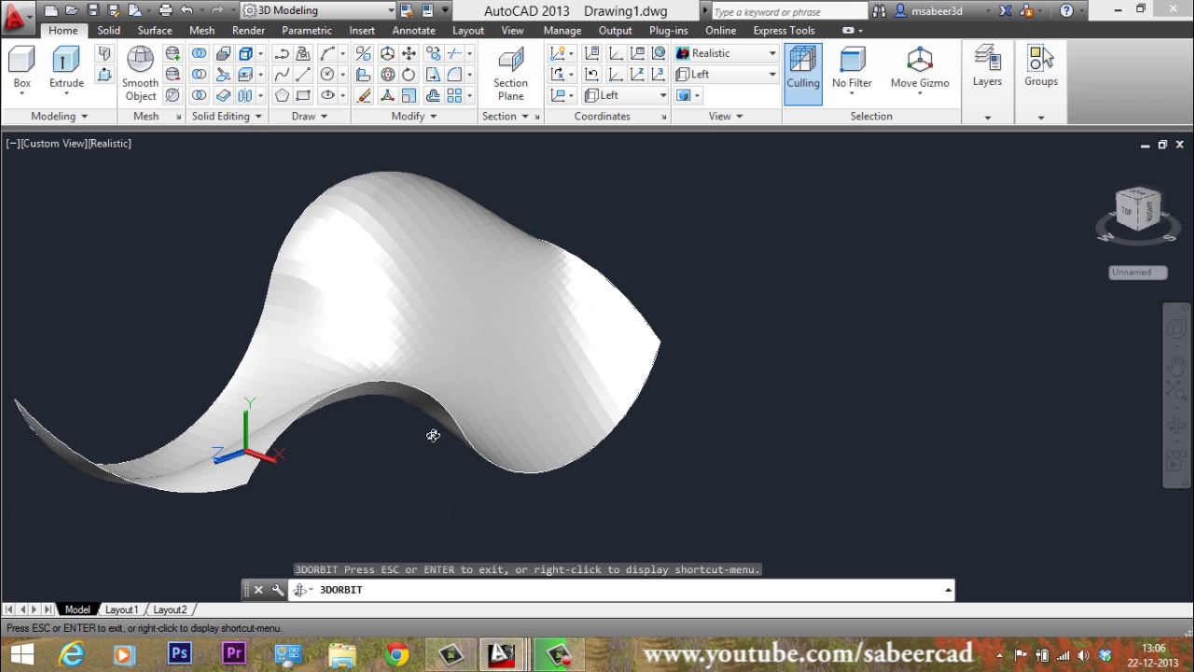
shift+middle_drag(435, 432, 482, 428)
mouse_move(556, 423)
mouse_down()
mouse_move(603, 419)
mouse_move(452, 417)
mouse_move(440, 387)
mouse_move(393, 412)
mouse_move(457, 400)
mouse_move(333, 401)
mouse_move(600, 404)
mouse_up()
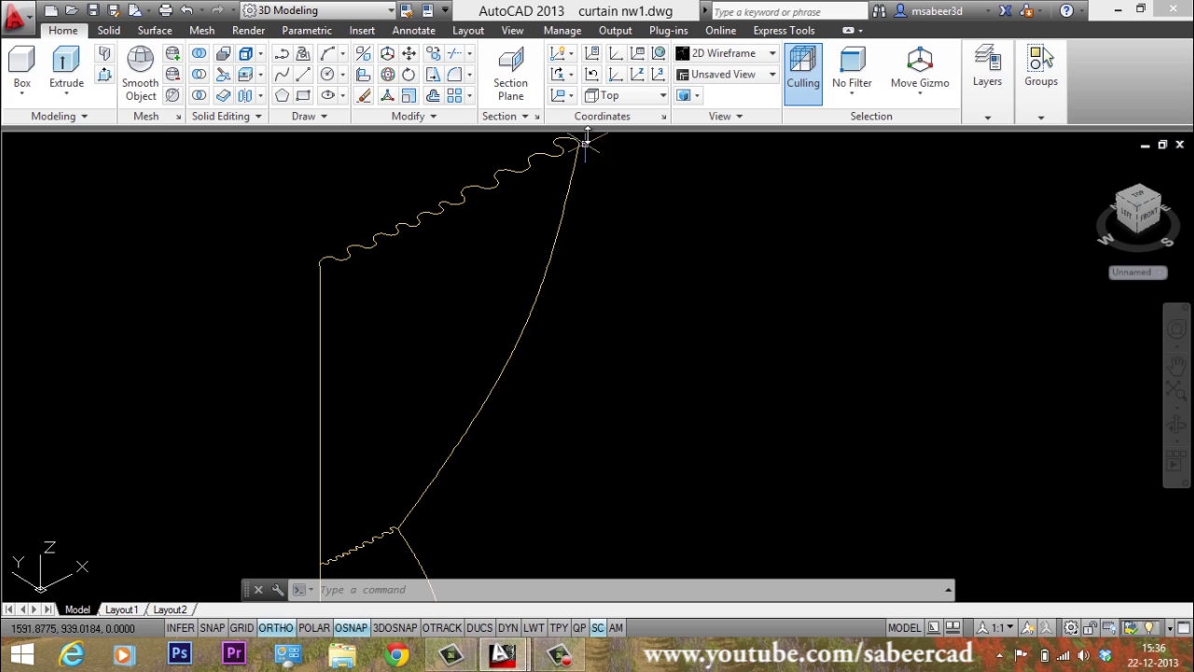
mouse_move(364, 410)
middle_down()
mouse_move(331, 213)
mouse_move(327, 390)
mouse_move(325, 355)
middle_up()
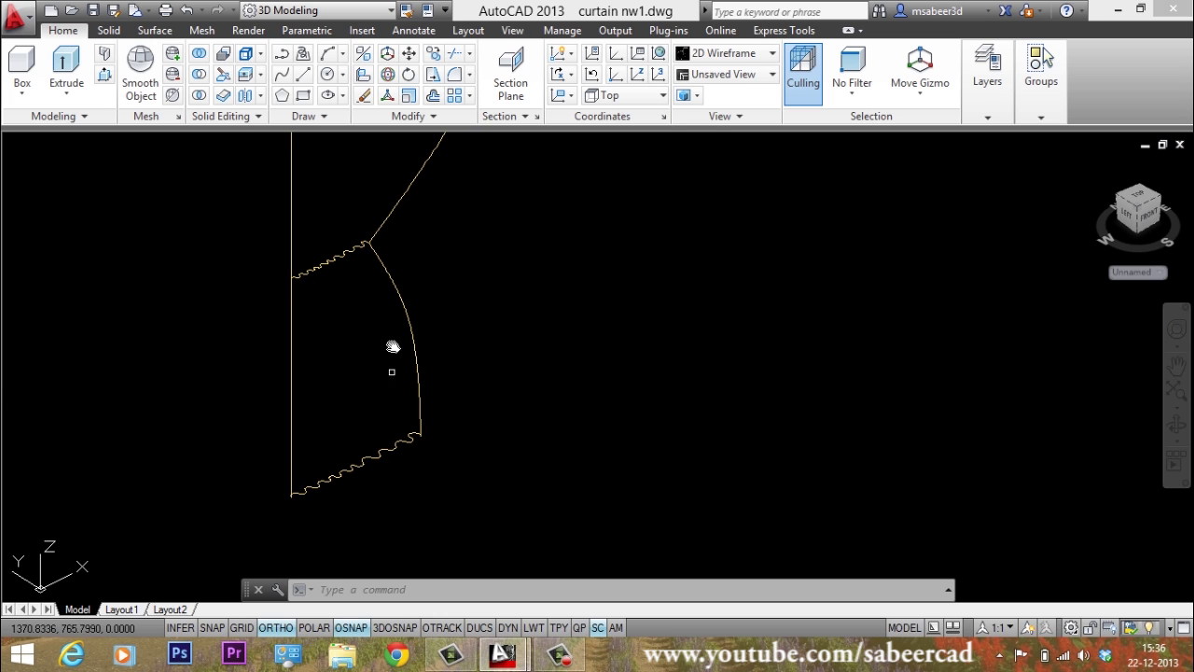
mouse_move(392, 315)
middle_down()
mouse_move(370, 435)
mouse_move(389, 381)
mouse_move(381, 369)
mouse_move(381, 429)
middle_up()
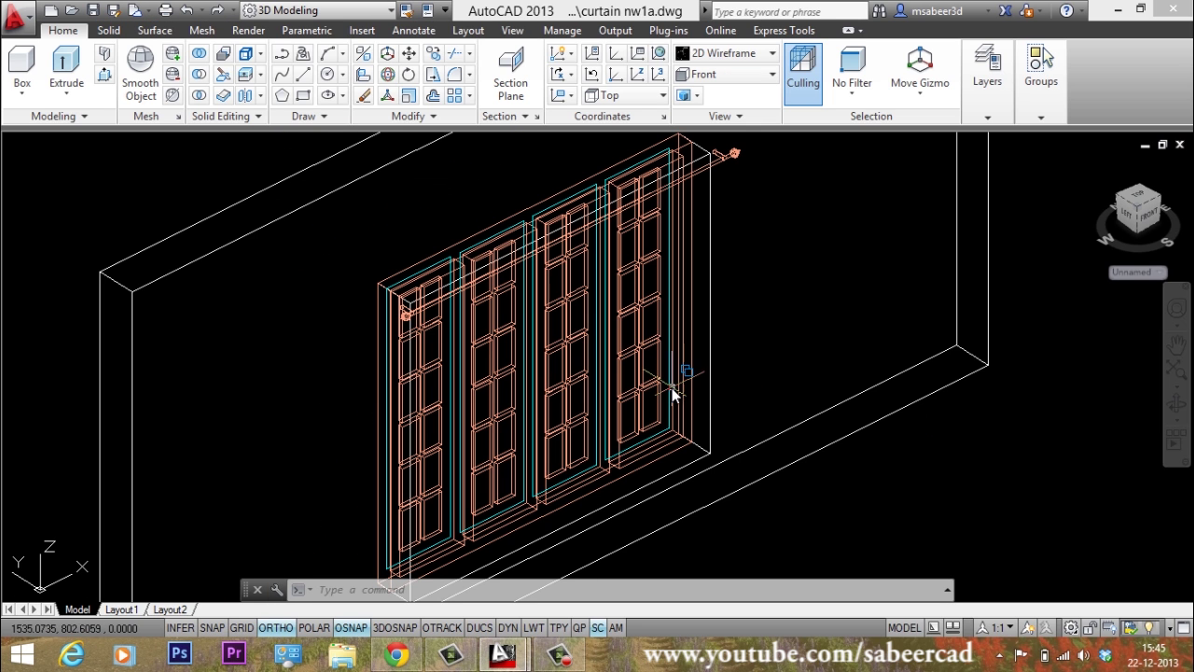
mouse_move(674, 394)
mouse_move(538, 357)
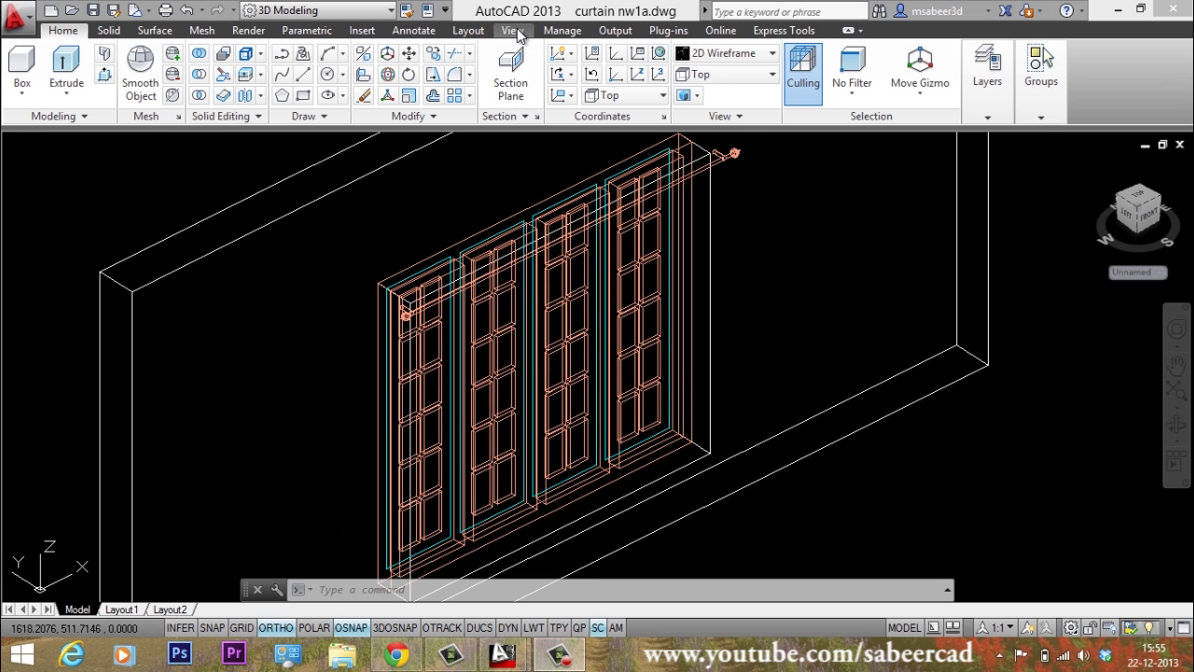
Split the model space into the Two: Vertical viewport configuration.
click(516, 30)
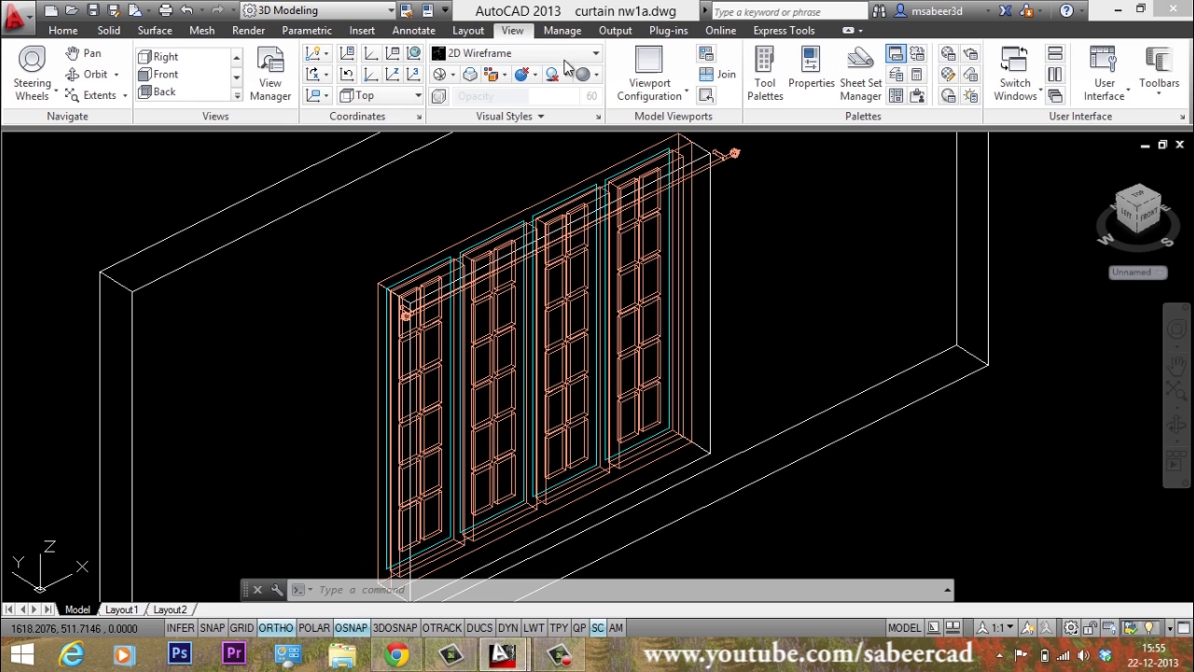
click(653, 90)
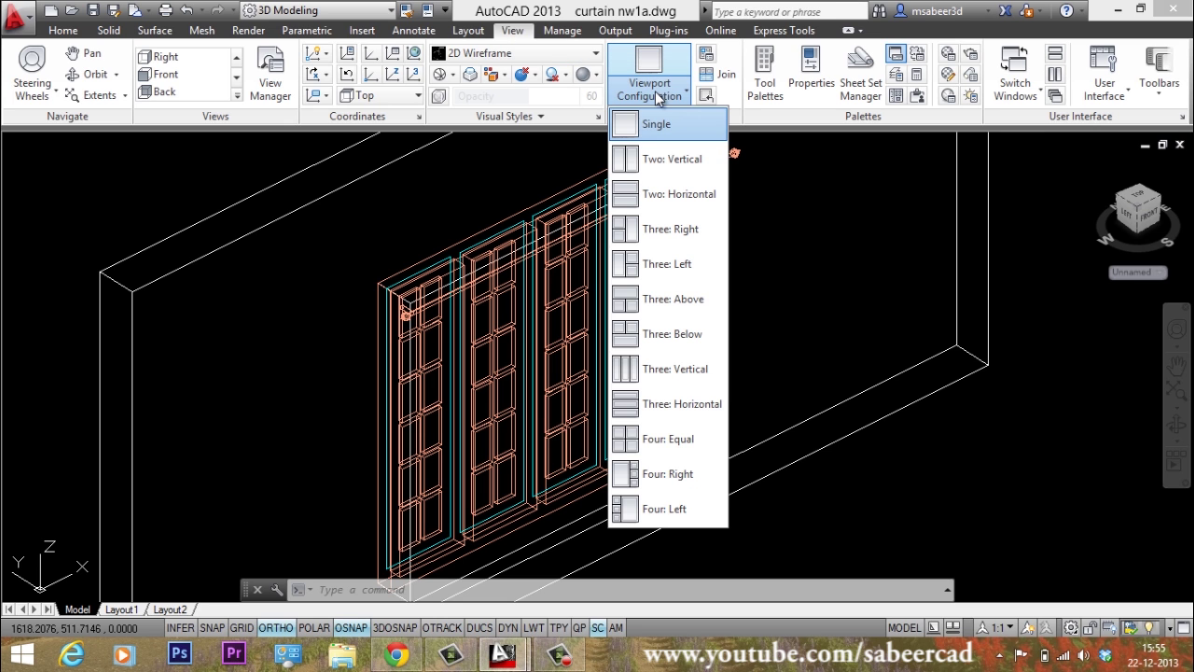
click(653, 160)
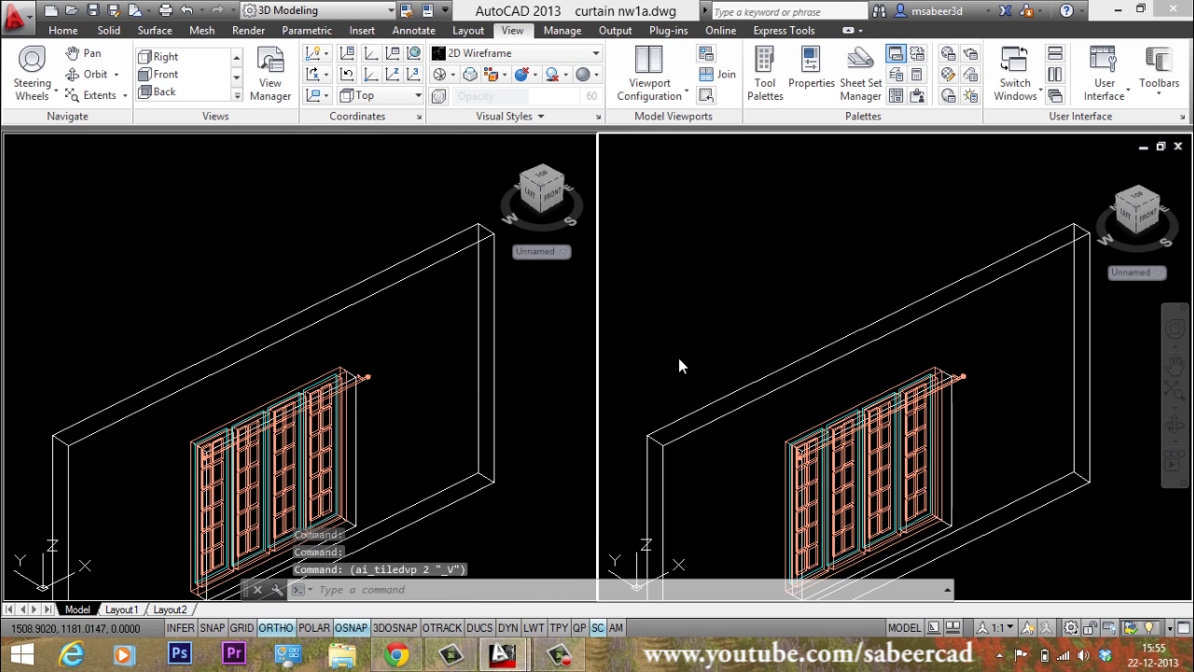
Activate the other, inactive viewport and set it to the Top view of the window and curtain rod.
click(446, 355)
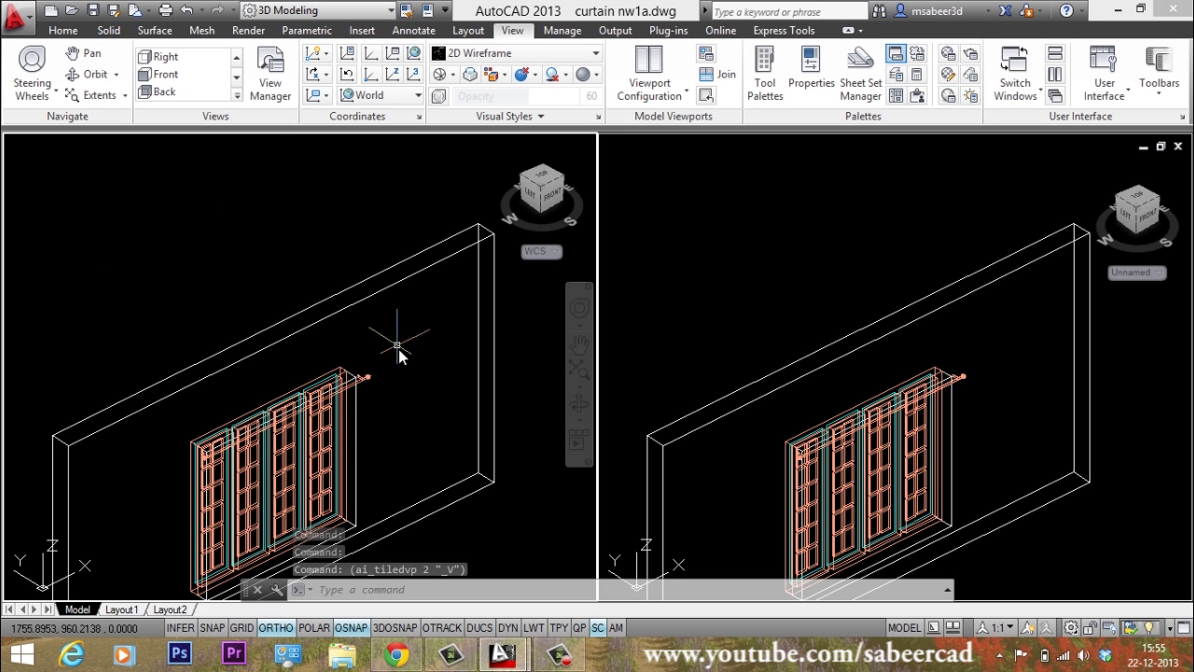
scroll(399, 268, down, 3)
scroll(326, 413, up, 3)
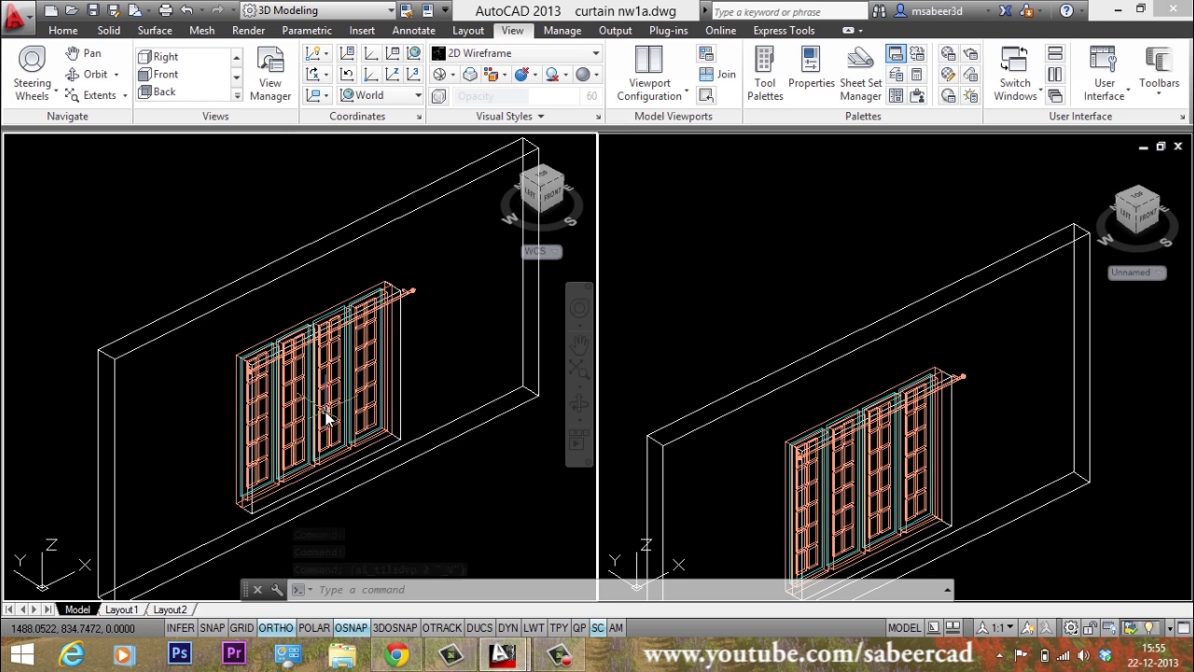
scroll(326, 401, up, 2)
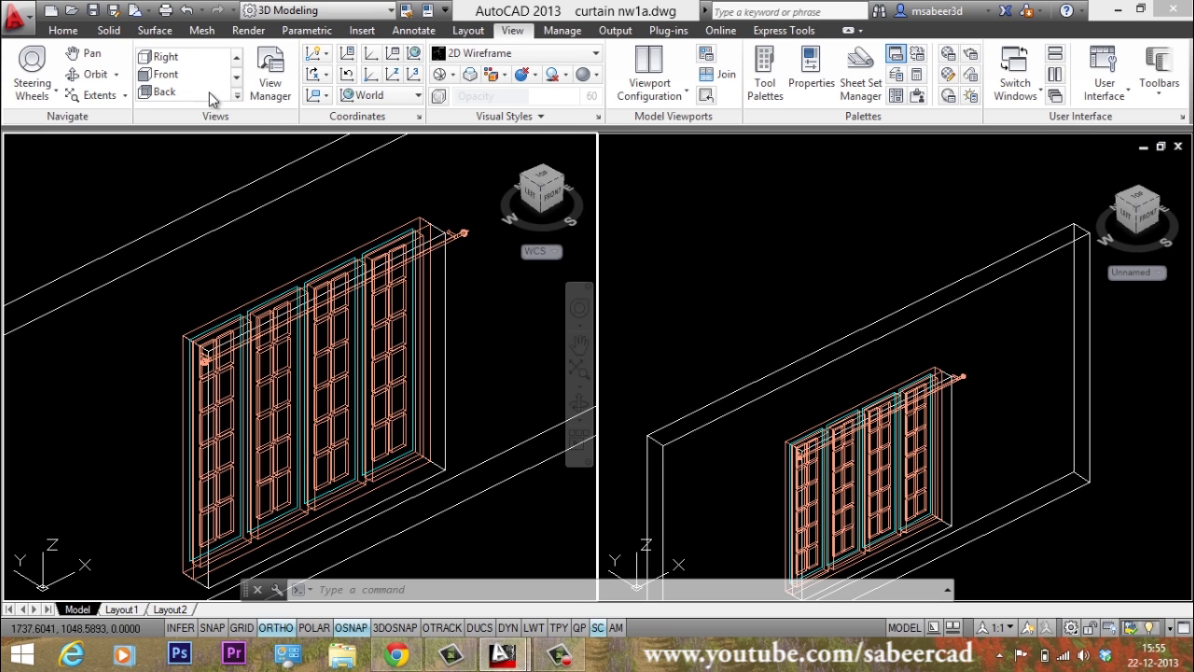
click(237, 57)
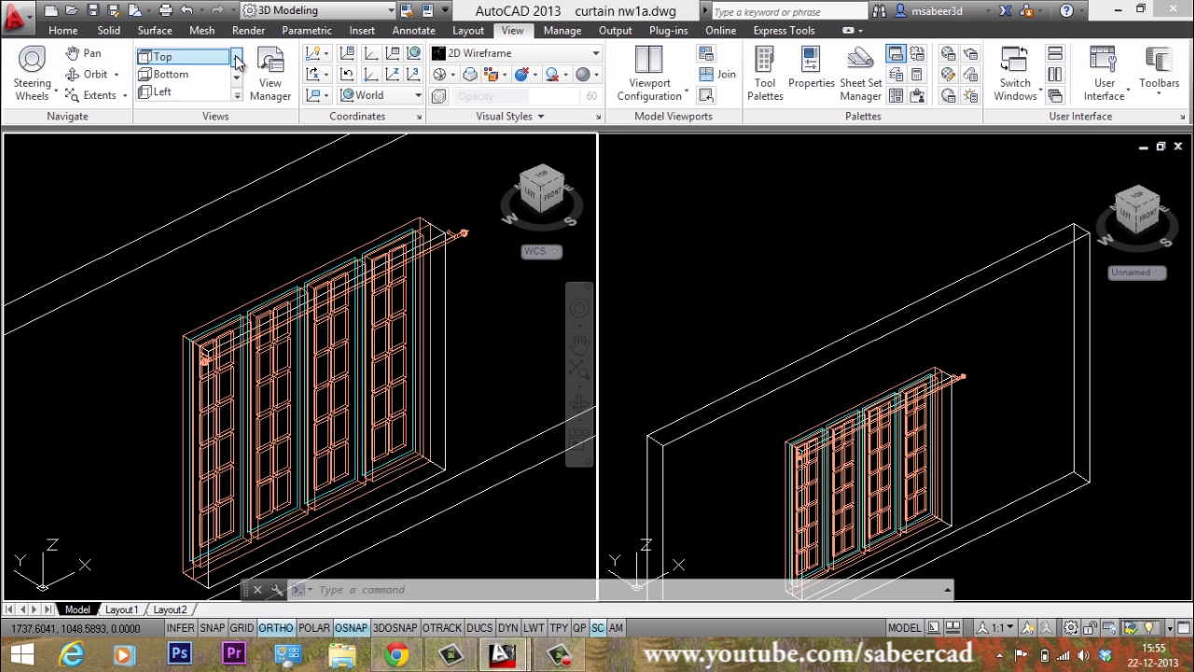
click(184, 61)
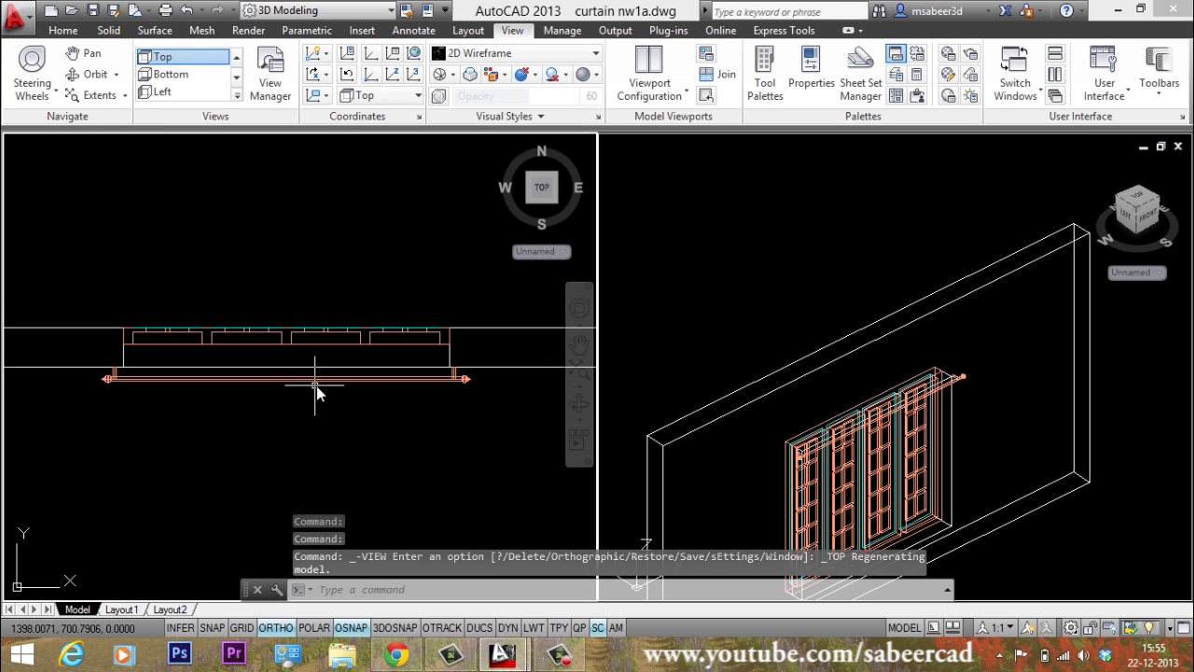
Activate the viewport still showing the isometric view and set it to the Front view.
click(734, 328)
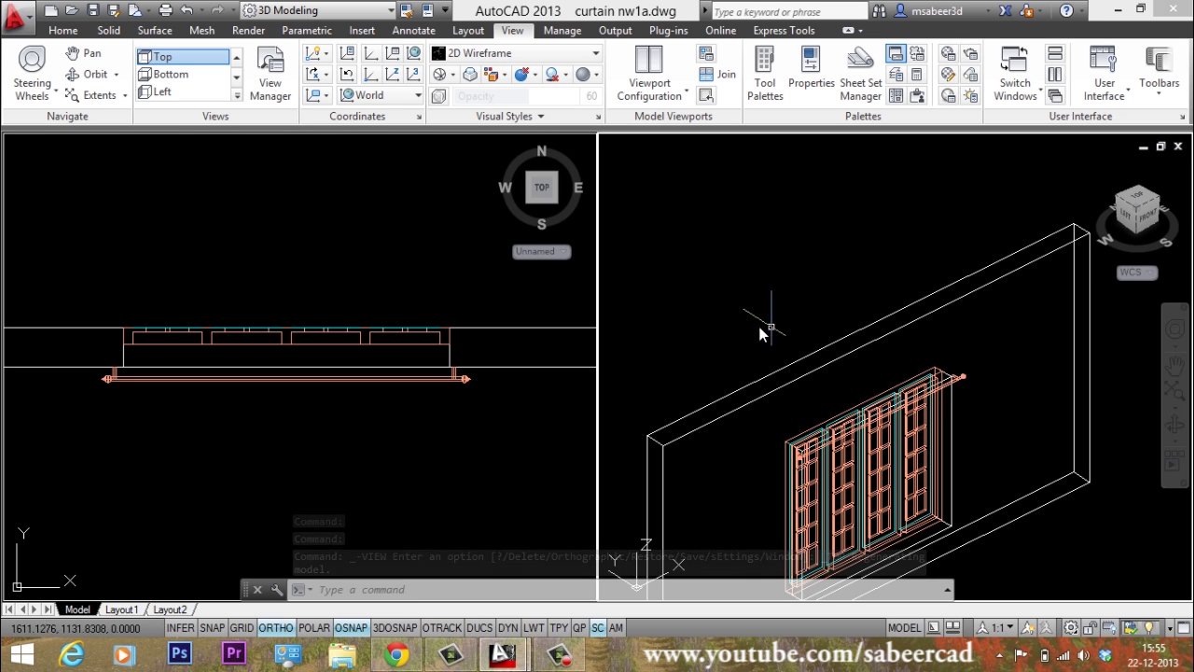
click(237, 77)
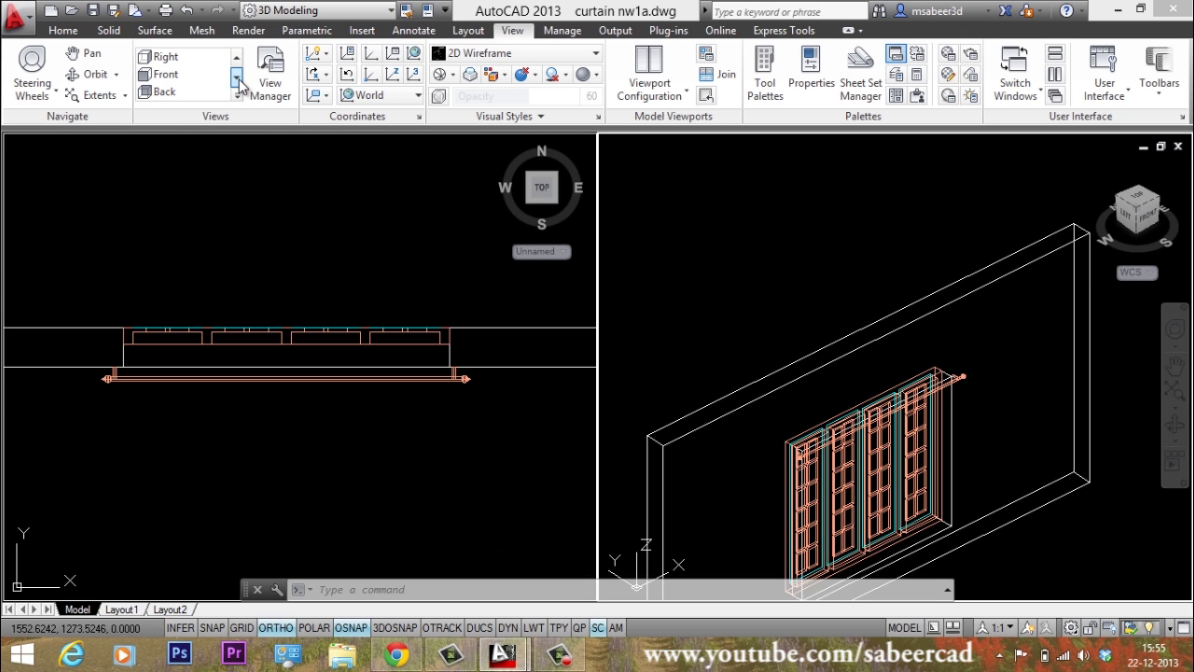
click(183, 73)
Make CURTAIN the current layer.
click(59, 31)
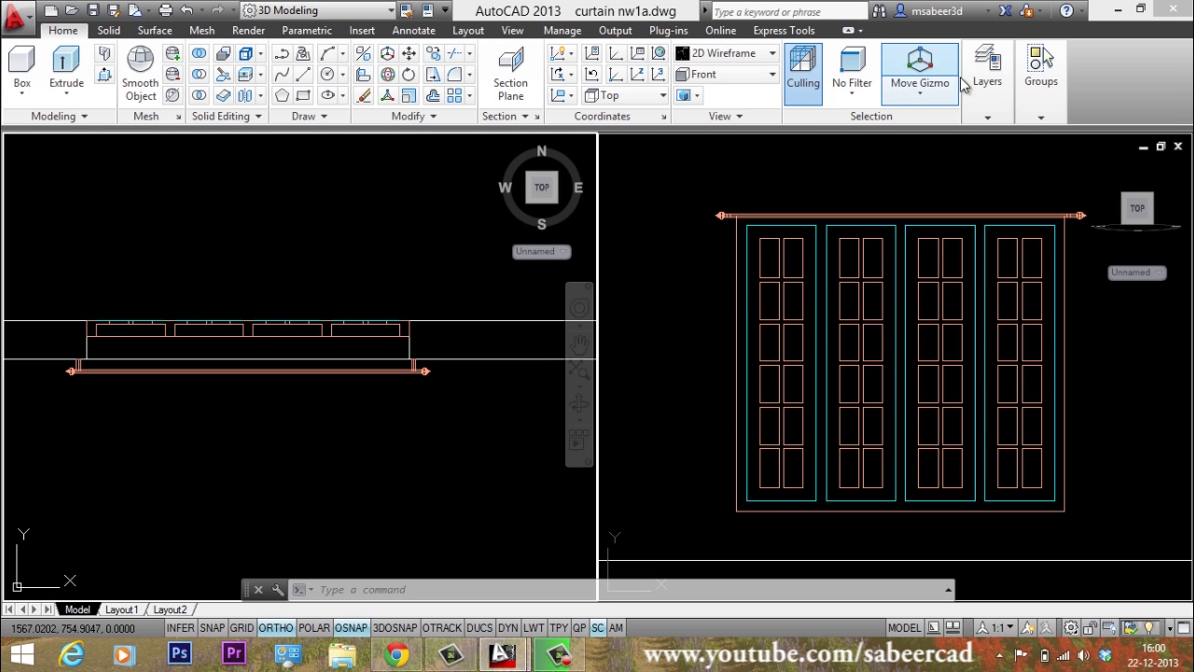
click(1014, 104)
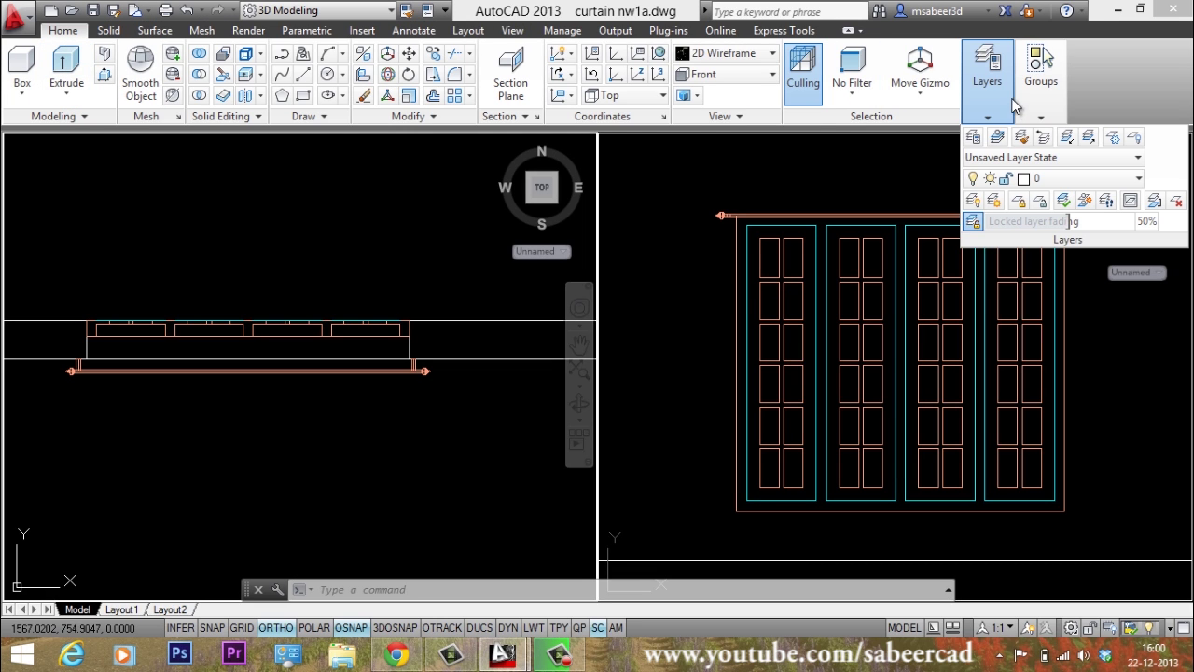
click(1050, 178)
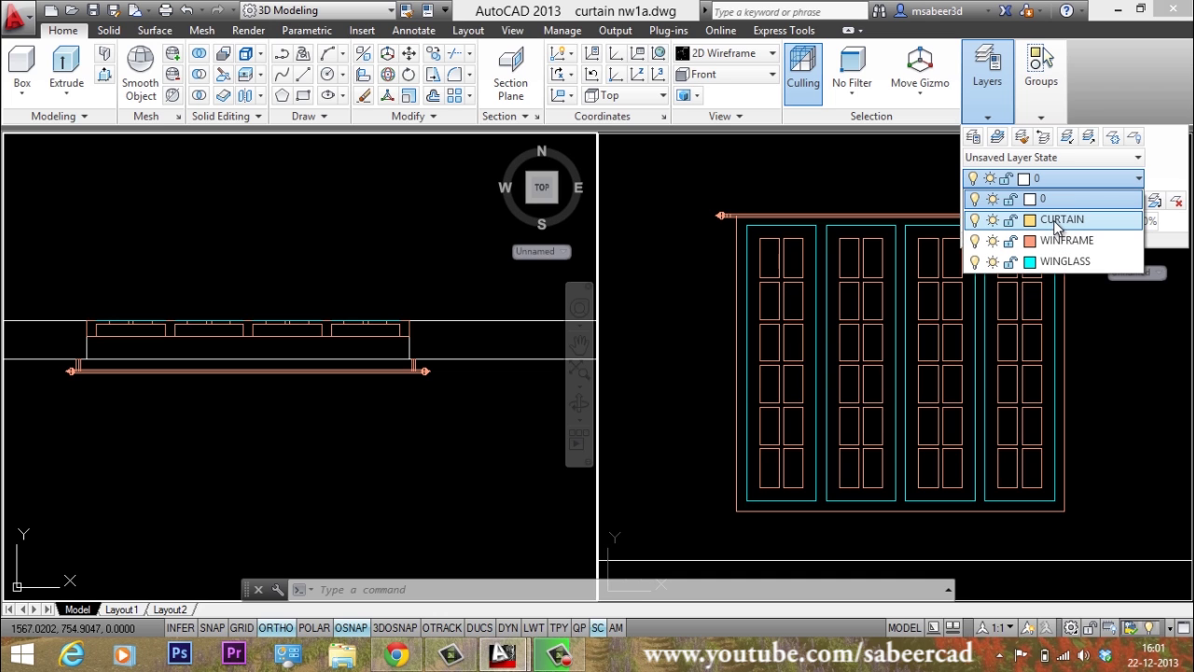
click(1052, 219)
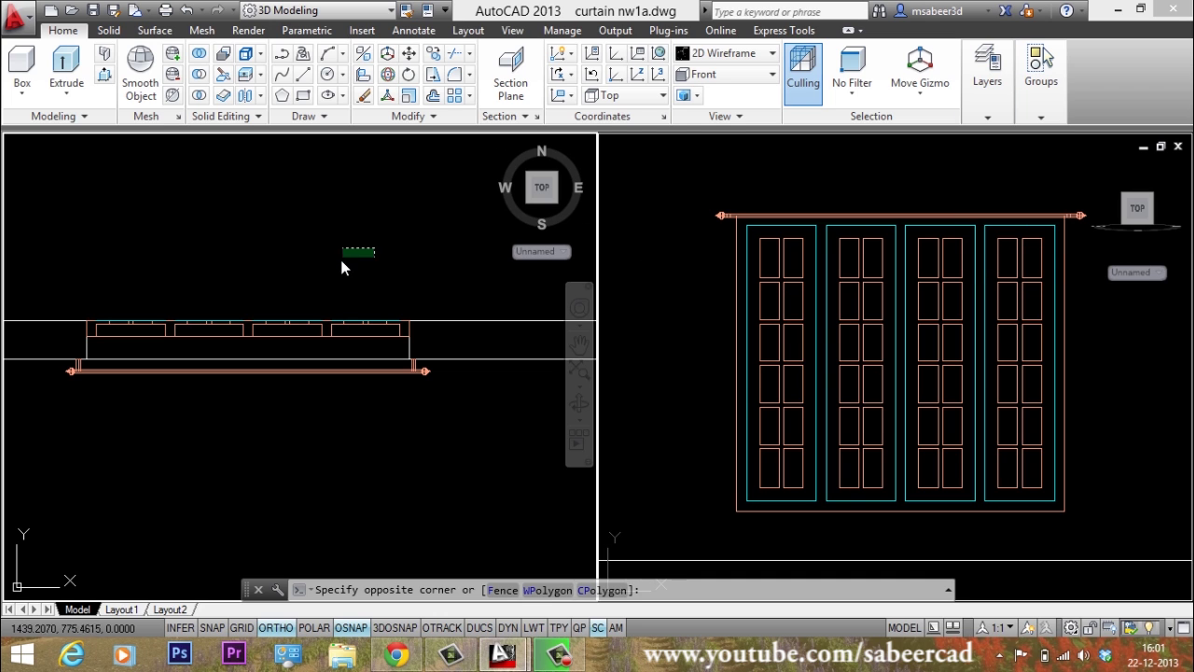
click(373, 259)
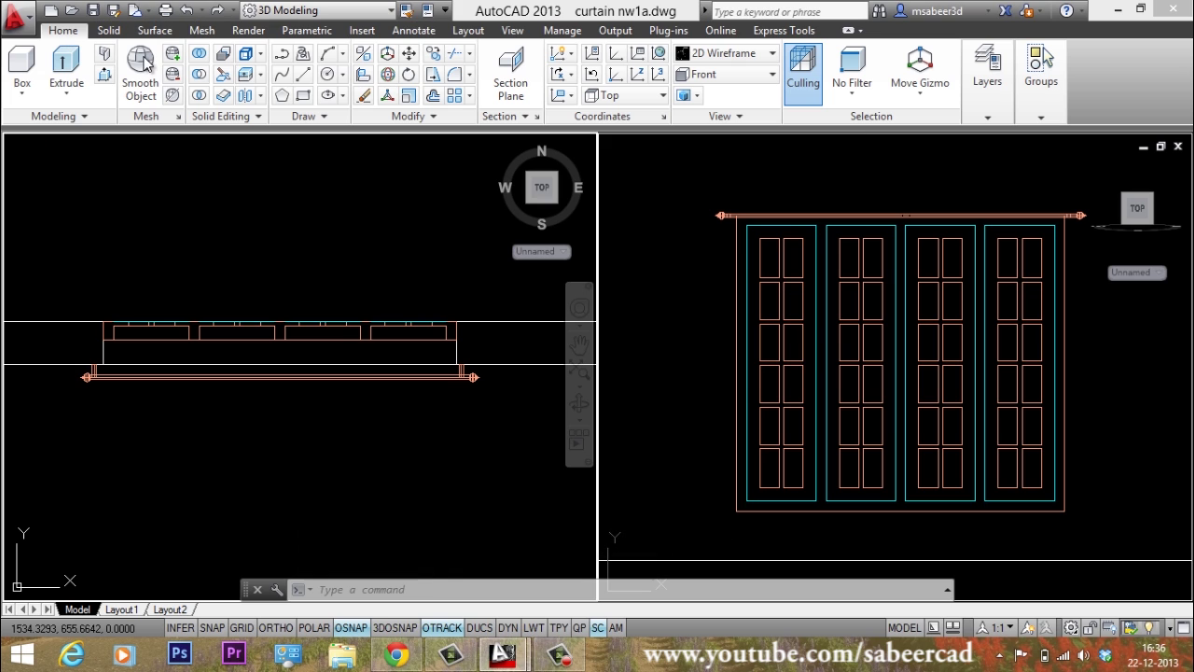
Draw a zigzag polyline back and forth across the curtain rod in the Top view, from the left bracket to about the rod's middle.
click(304, 75)
scroll(84, 401, up, 5)
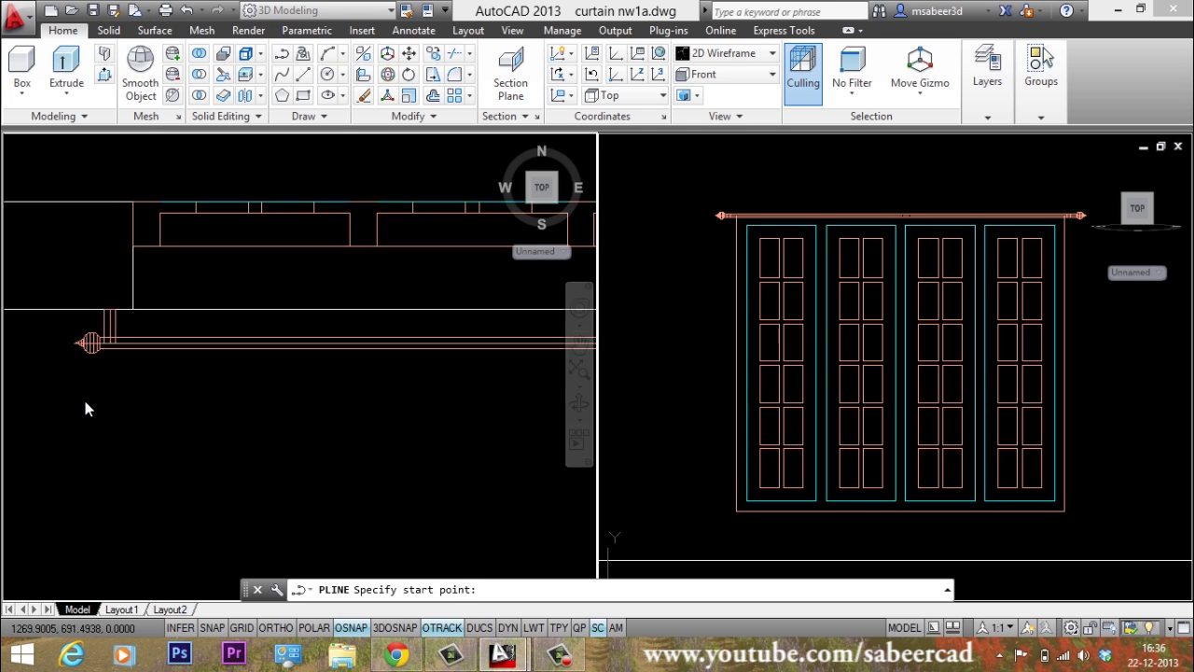
click(167, 250)
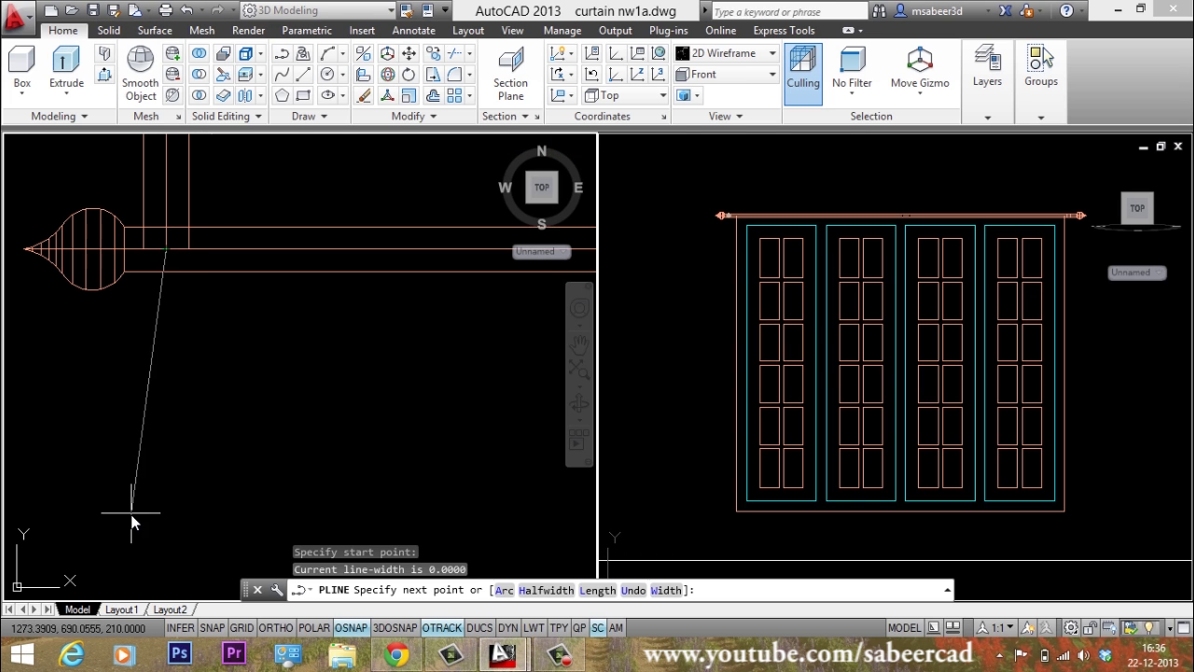
scroll(130, 514, down, 3)
scroll(103, 494, up, 2)
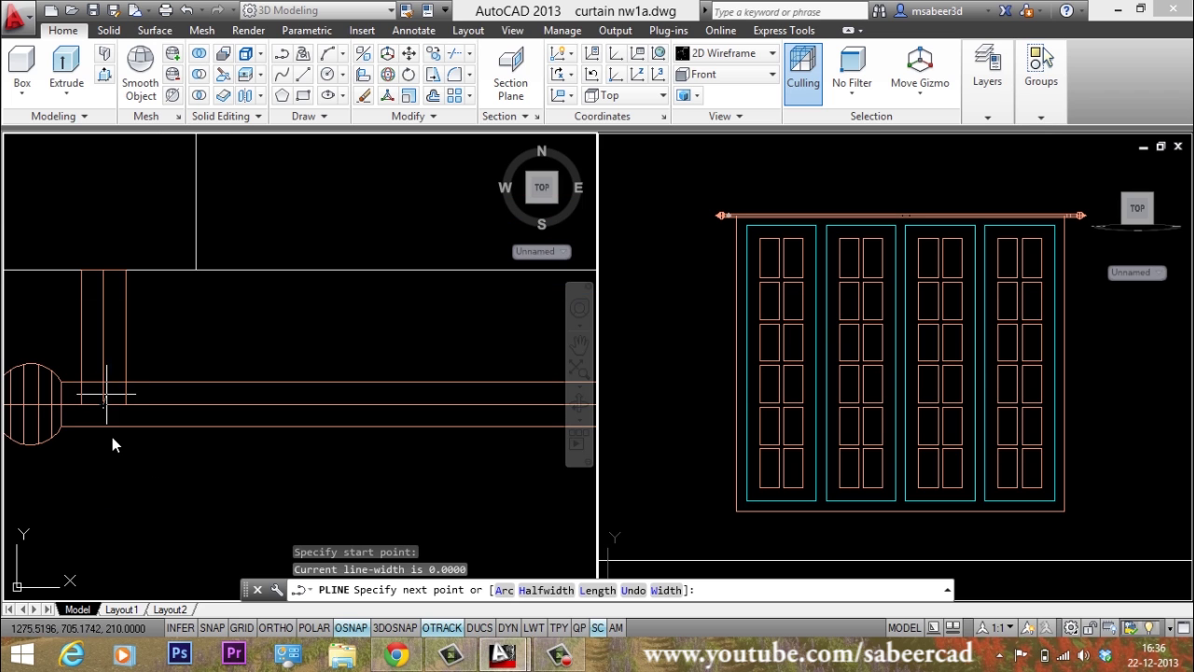
click(167, 358)
click(258, 438)
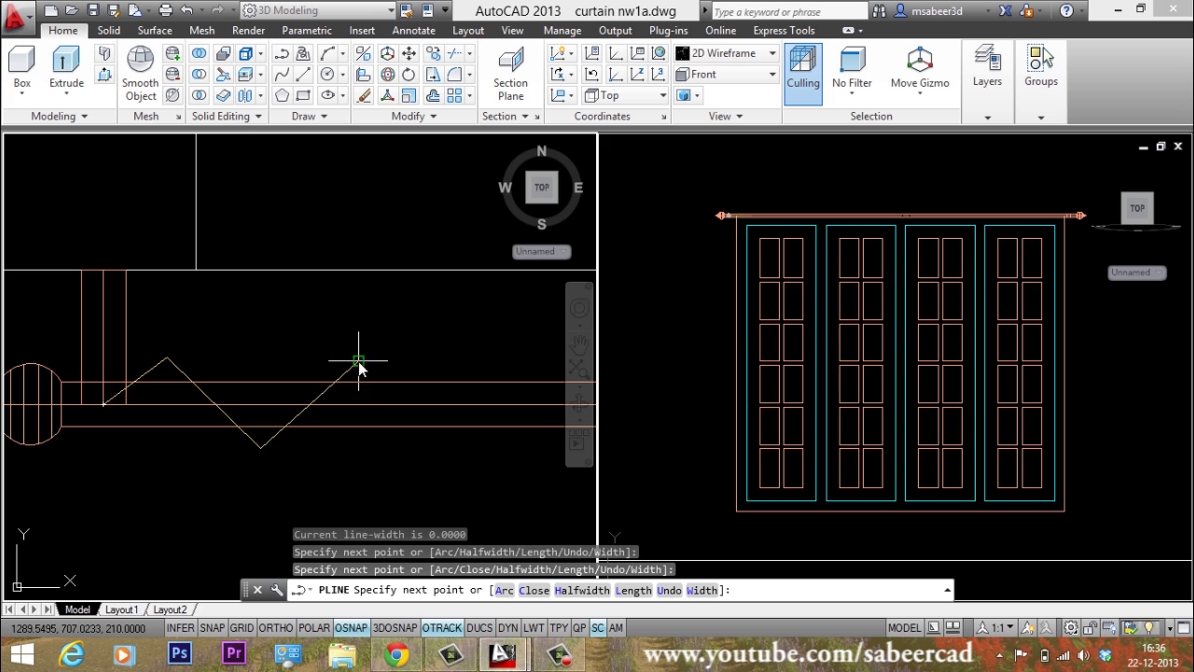
click(362, 360)
scroll(163, 457, down, 3)
click(288, 458)
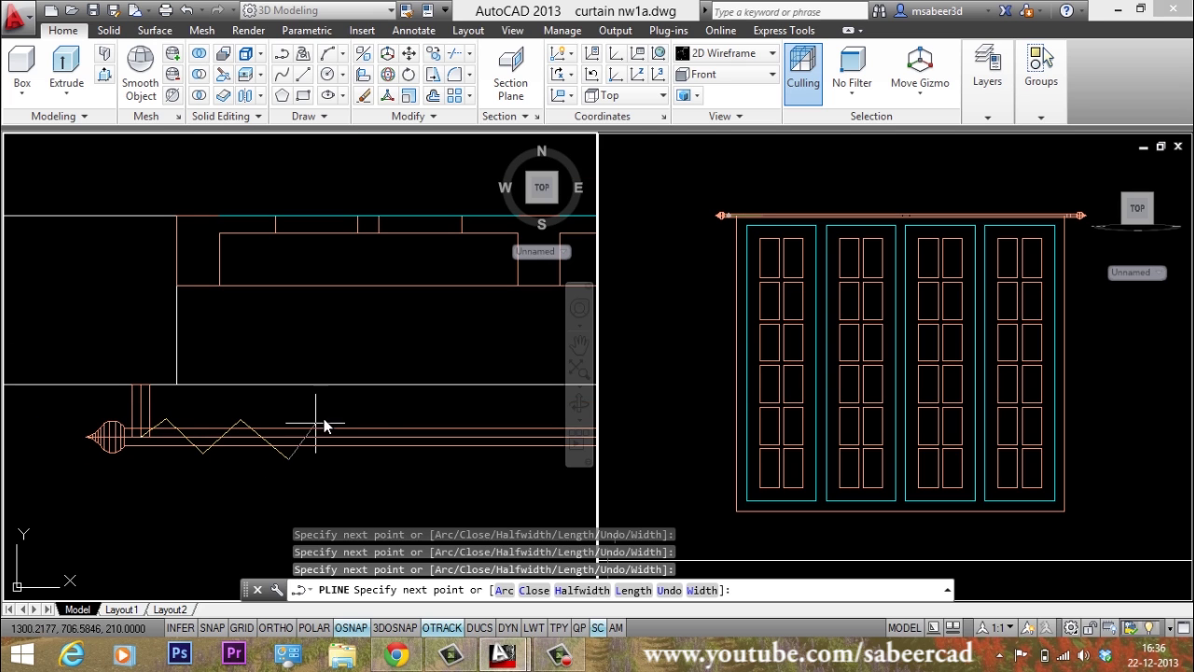
click(332, 417)
click(381, 455)
click(426, 420)
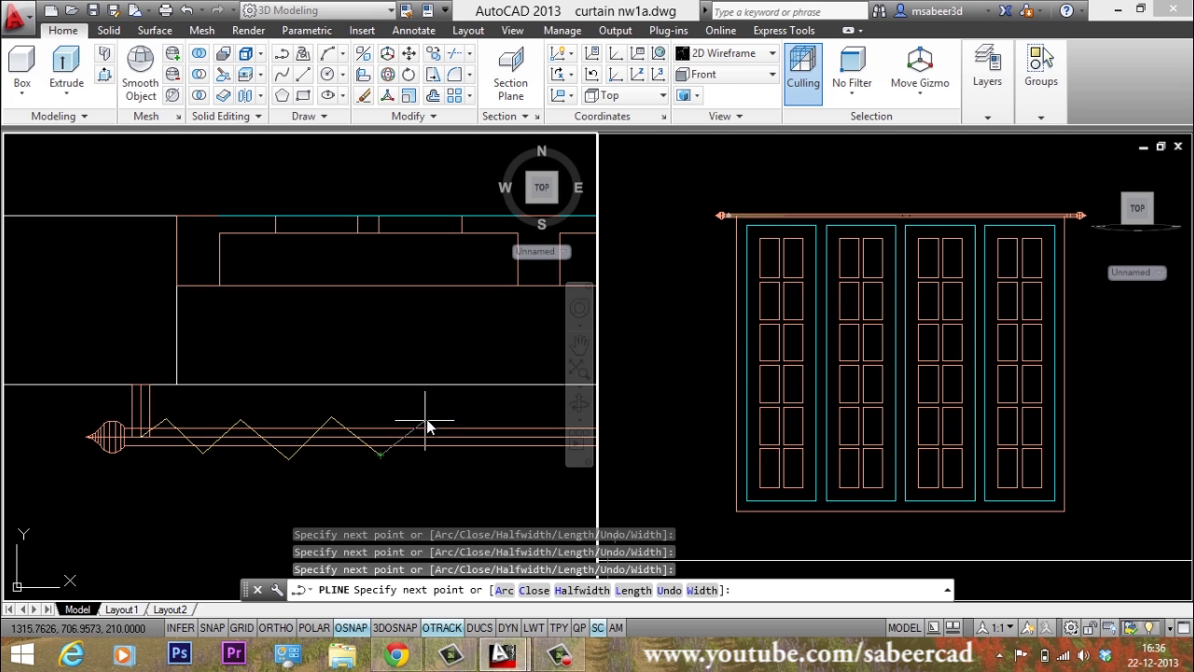
scroll(341, 443, down, 3)
scroll(420, 456, up, 3)
click(357, 432)
click(398, 390)
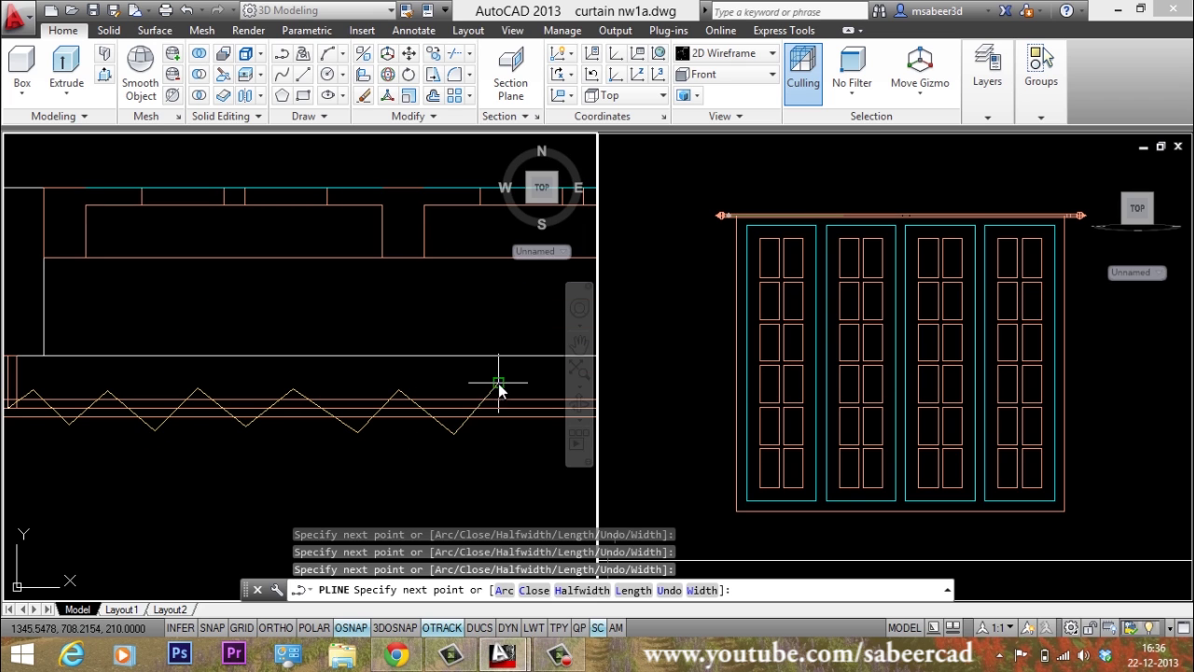
scroll(173, 456, down, 3)
scroll(284, 453, up, 2)
click(259, 431)
click(300, 398)
click(331, 428)
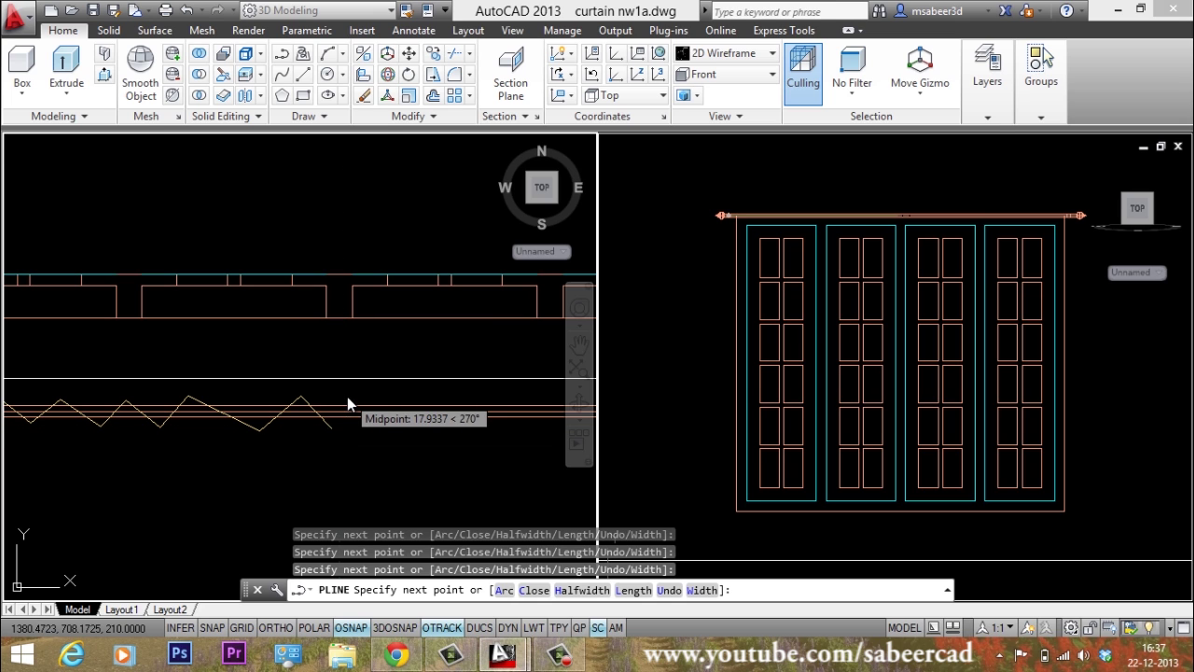
scroll(347, 404, up, 3)
text(x)
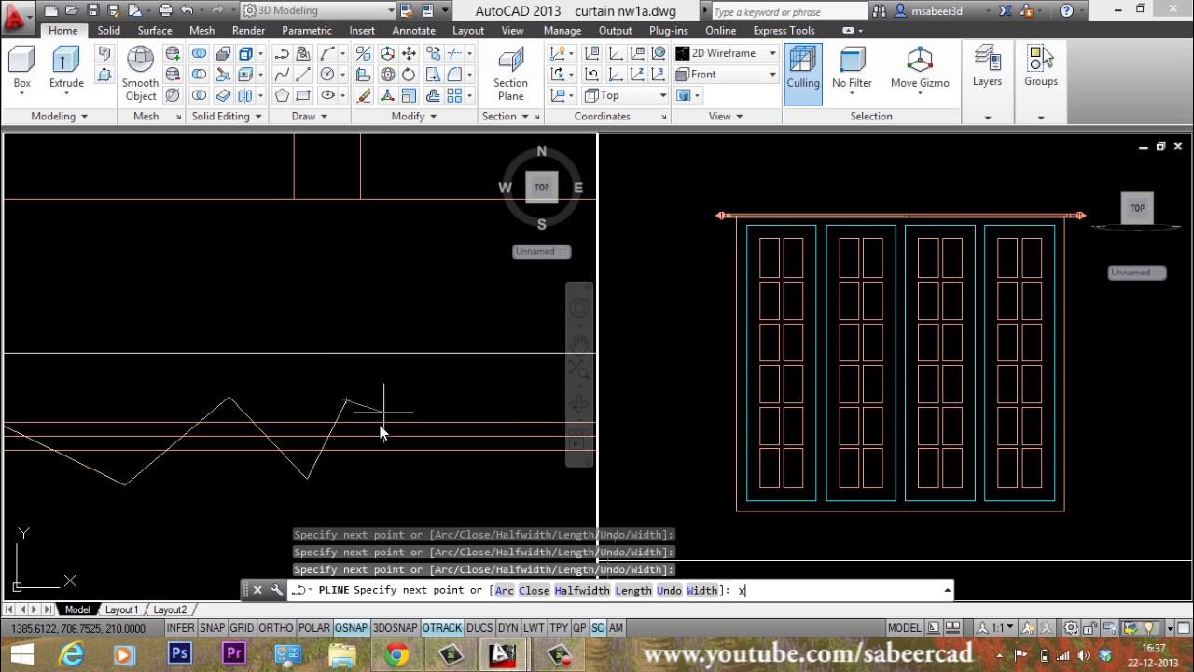
key(Return)
key(Escape)
Smooth the zigzag polyline into a wavy curve using the Fit option of PEDIT.
scroll(344, 319, down, 3)
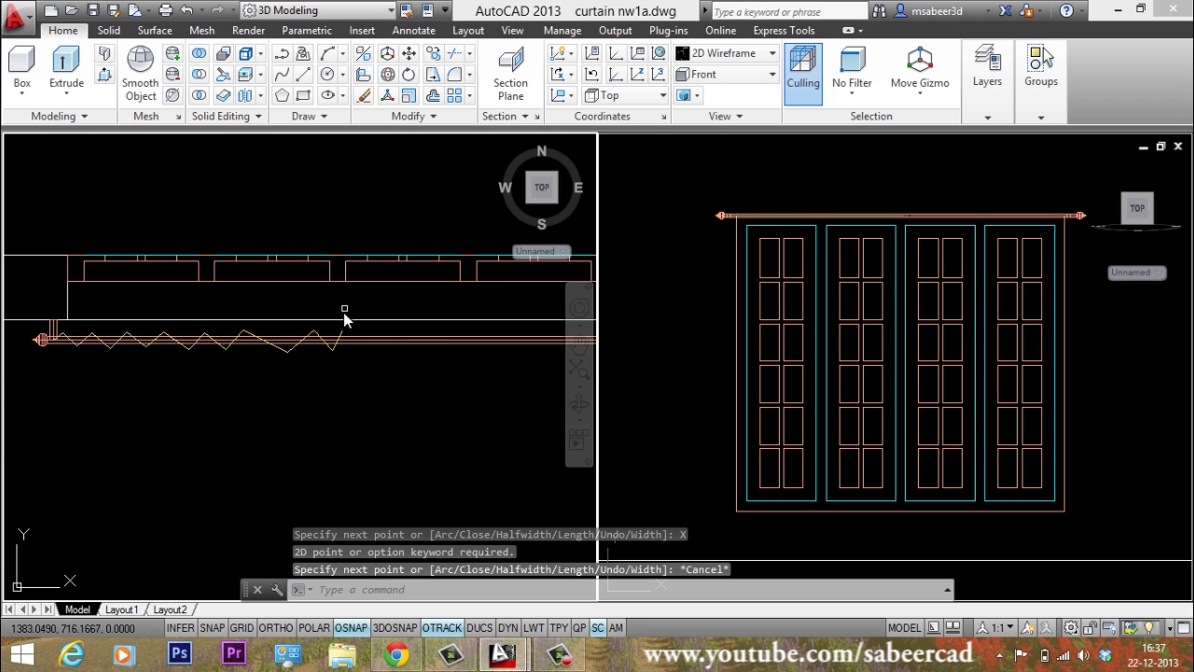
scroll(445, 356, down, 2)
scroll(309, 353, up, 2)
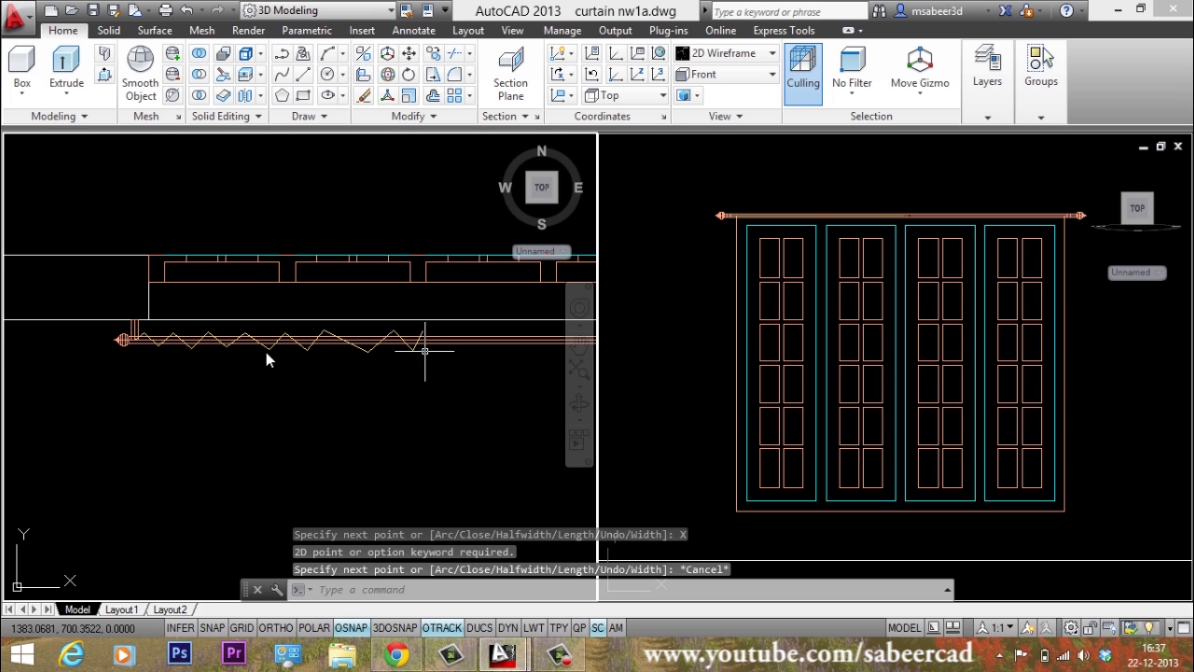
scroll(235, 348, up, 2)
middle_drag(355, 365, 311, 373)
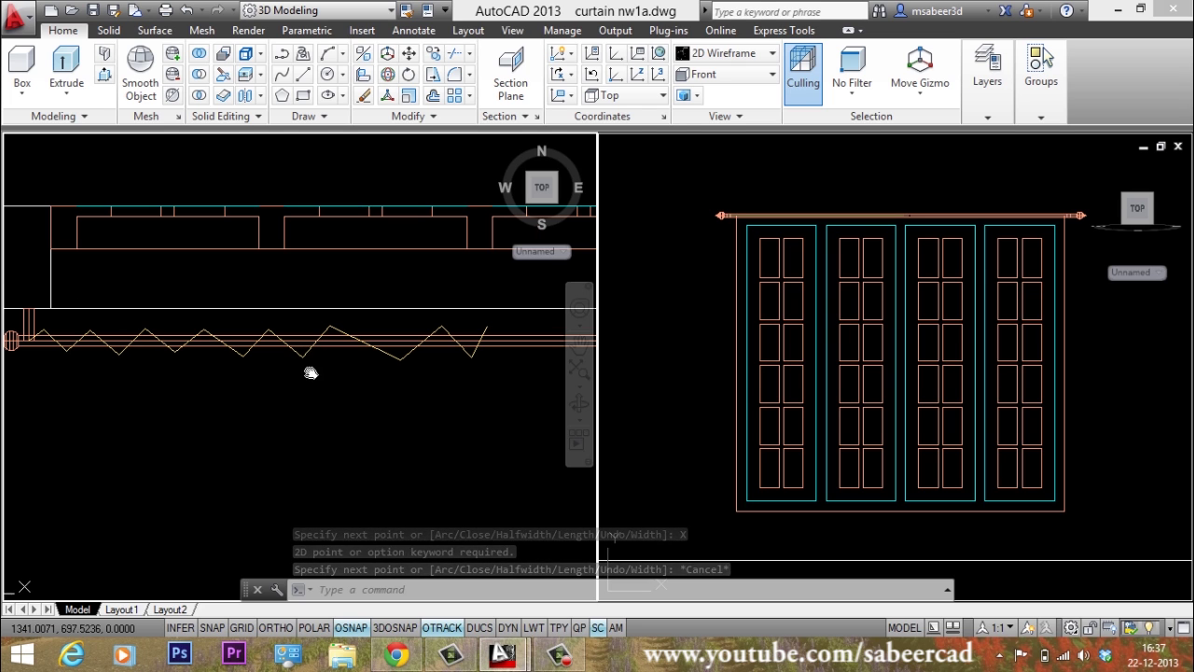
click(337, 593)
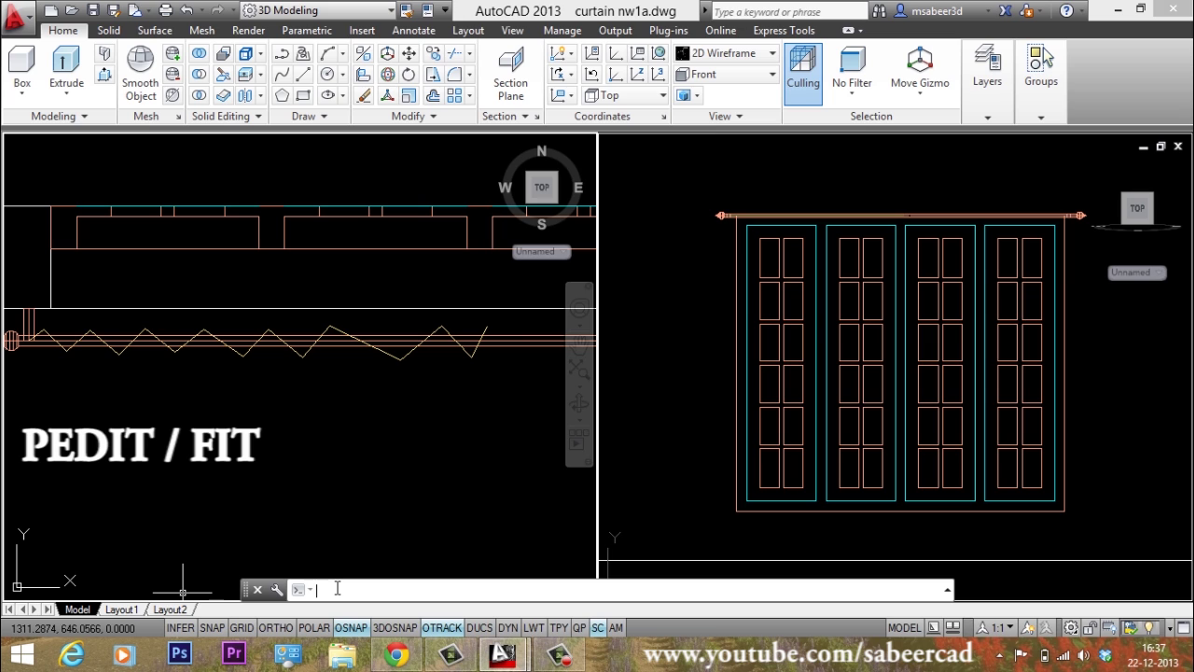
text(PEDSI)
key(Escape)
text(PE)
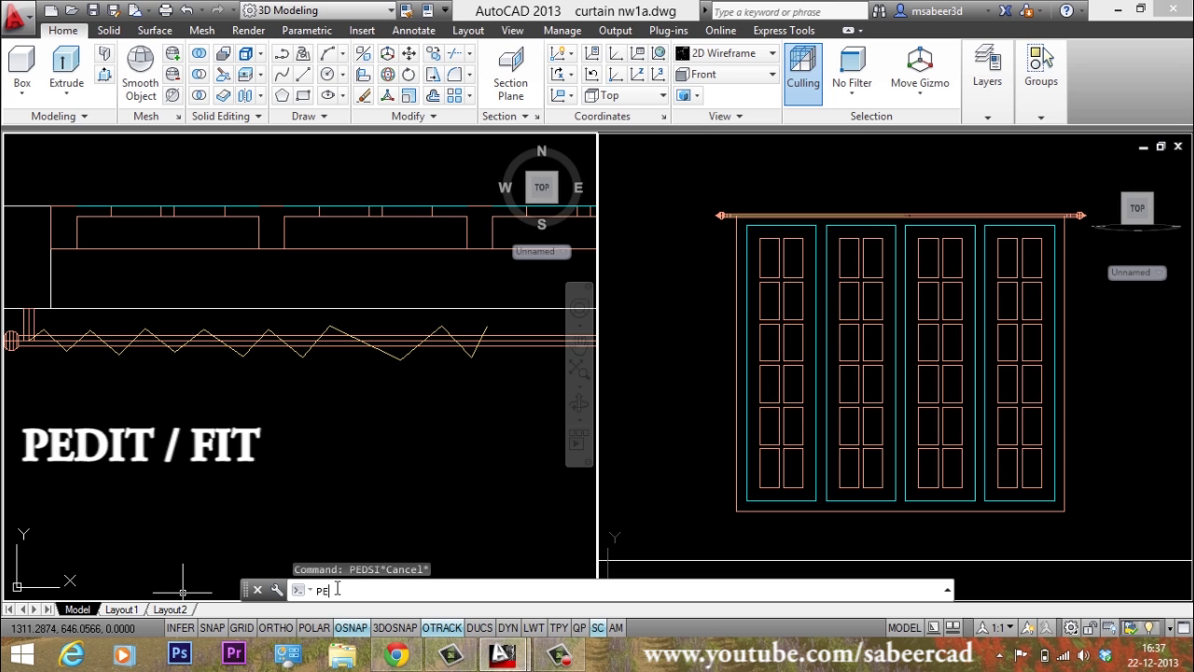
text(DIT)
key(Return)
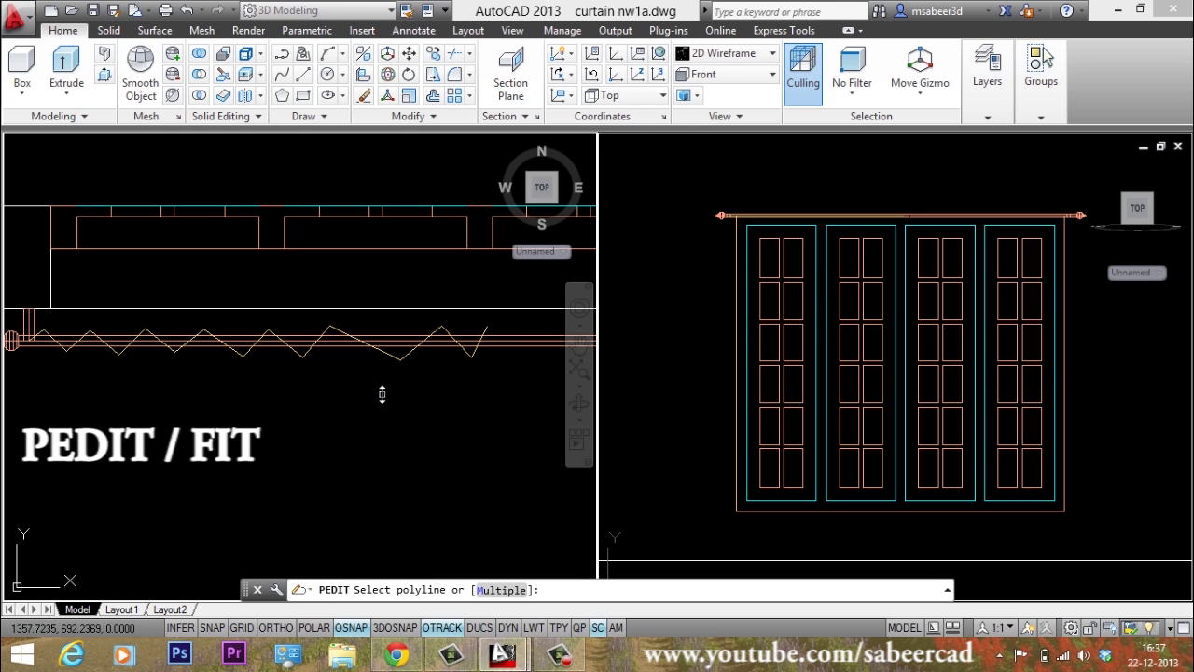
click(394, 355)
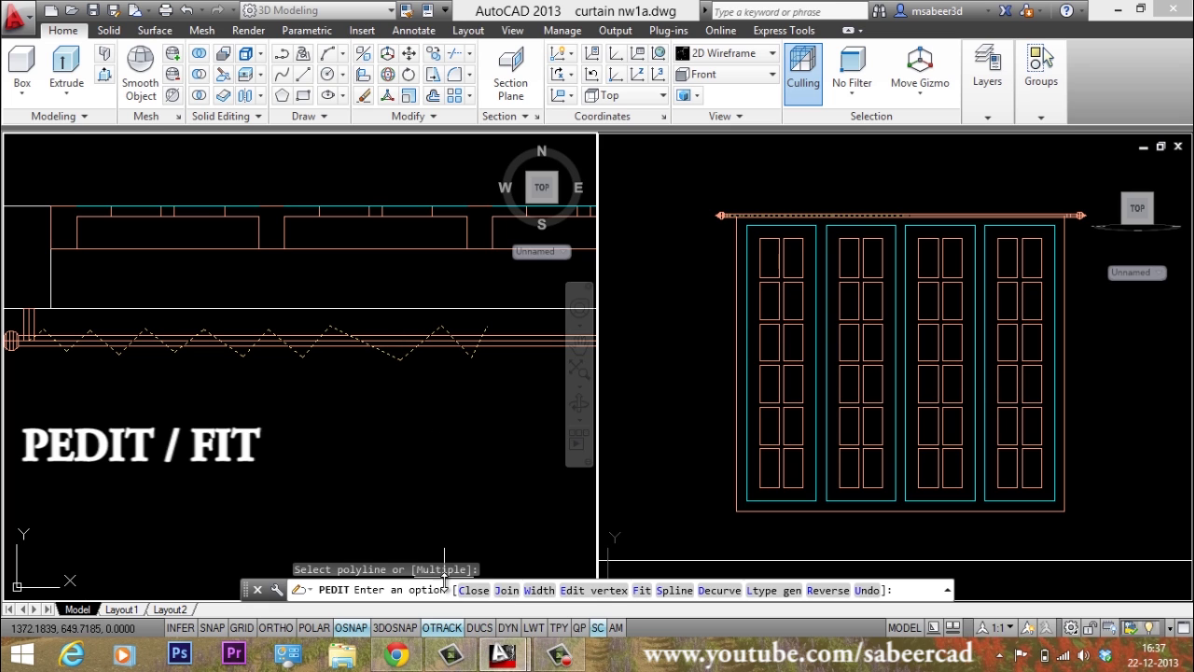
click(642, 590)
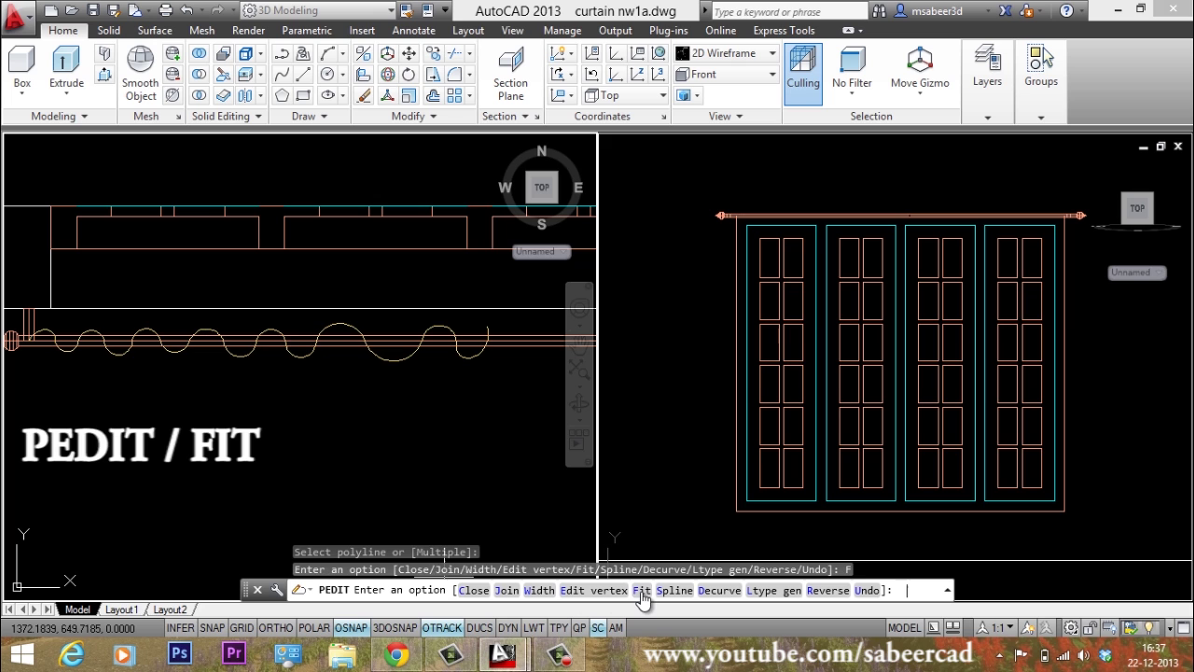
key(Escape)
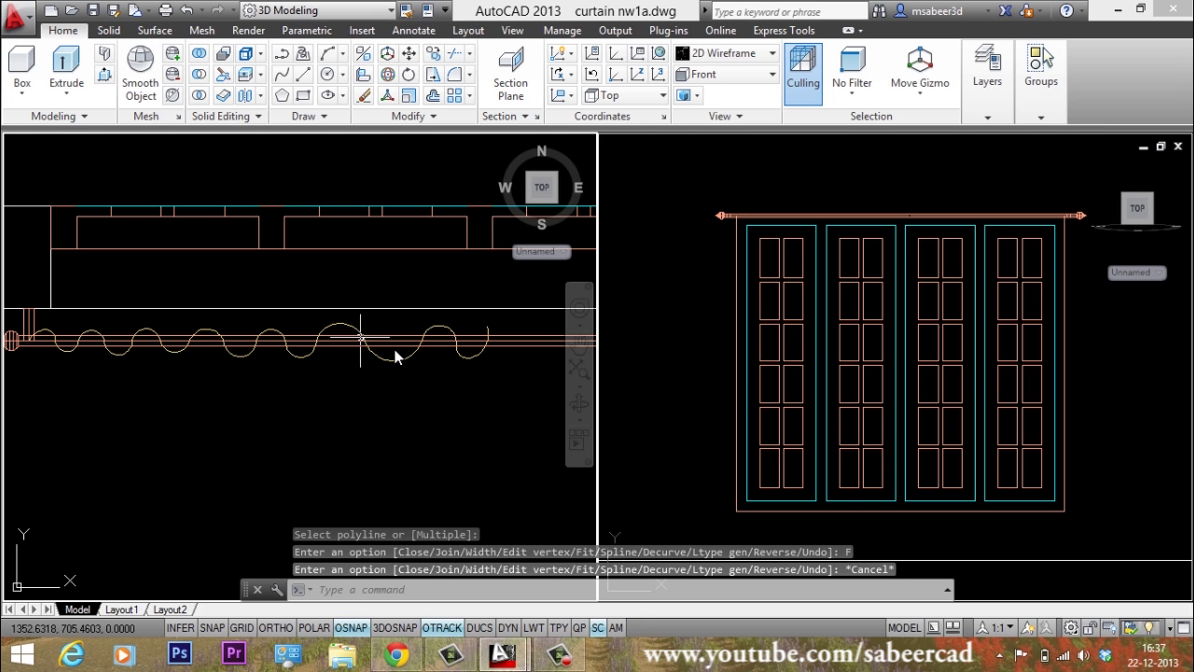
Move the wavy polyline 6 units straight up from the curtain rod in the Front viewport, with ortho on.
click(812, 177)
click(759, 192)
key(Escape)
scroll(816, 220, up, 2)
scroll(817, 215, up, 1)
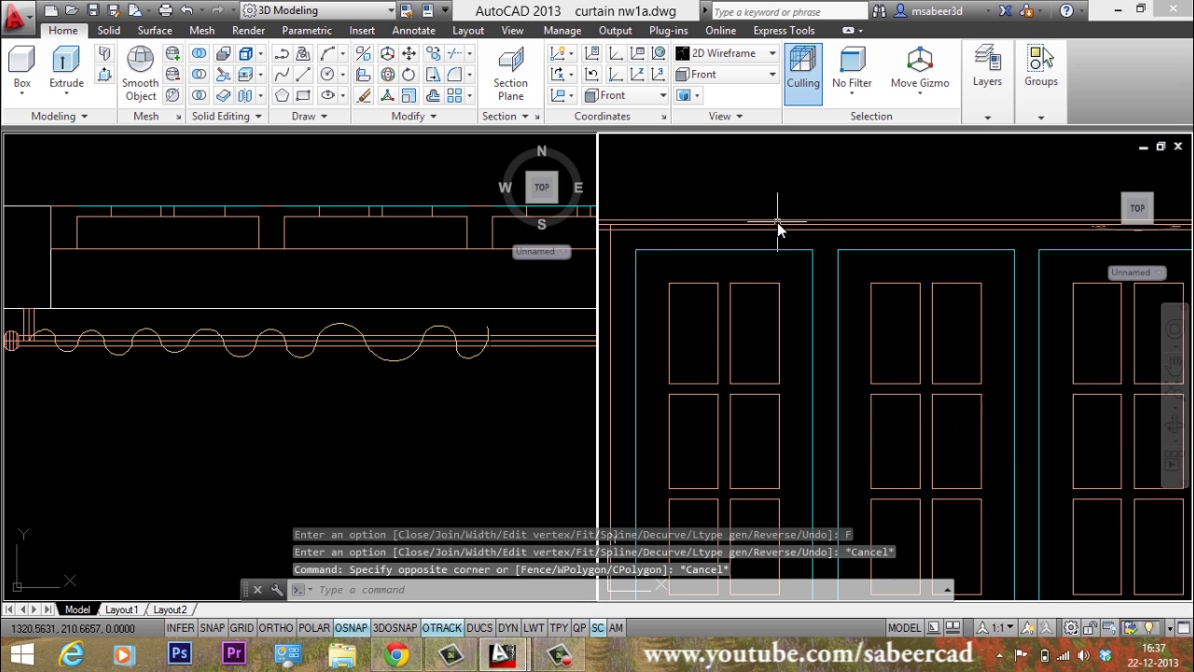
scroll(777, 222, down, 1)
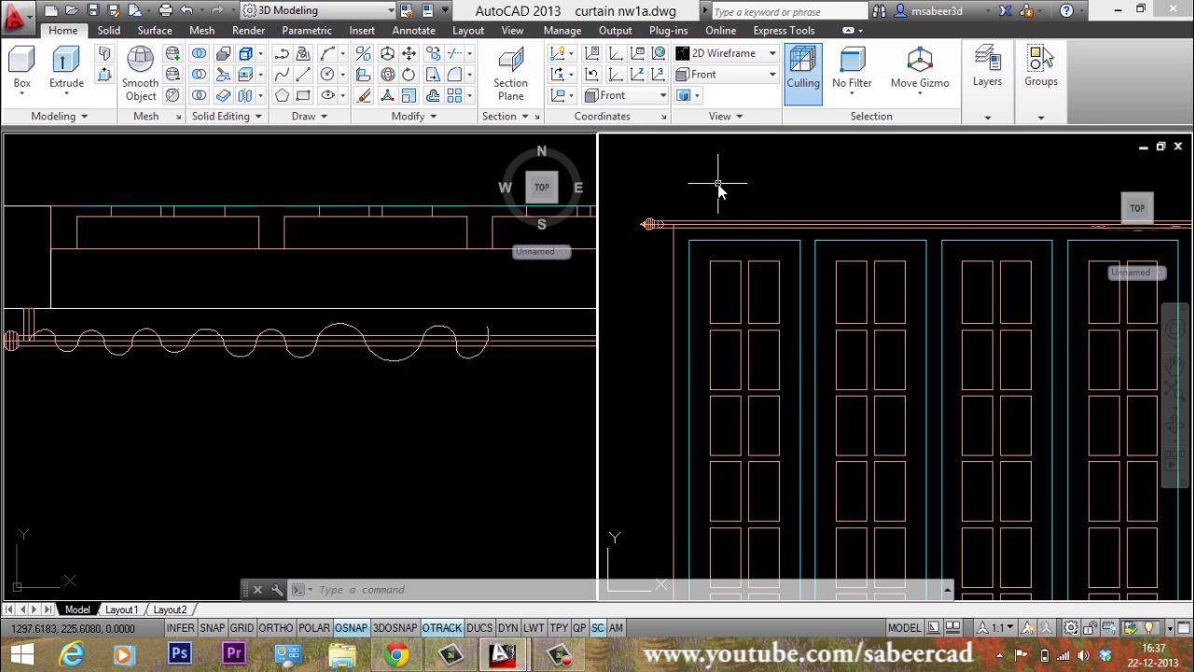
text(m)
key(Return)
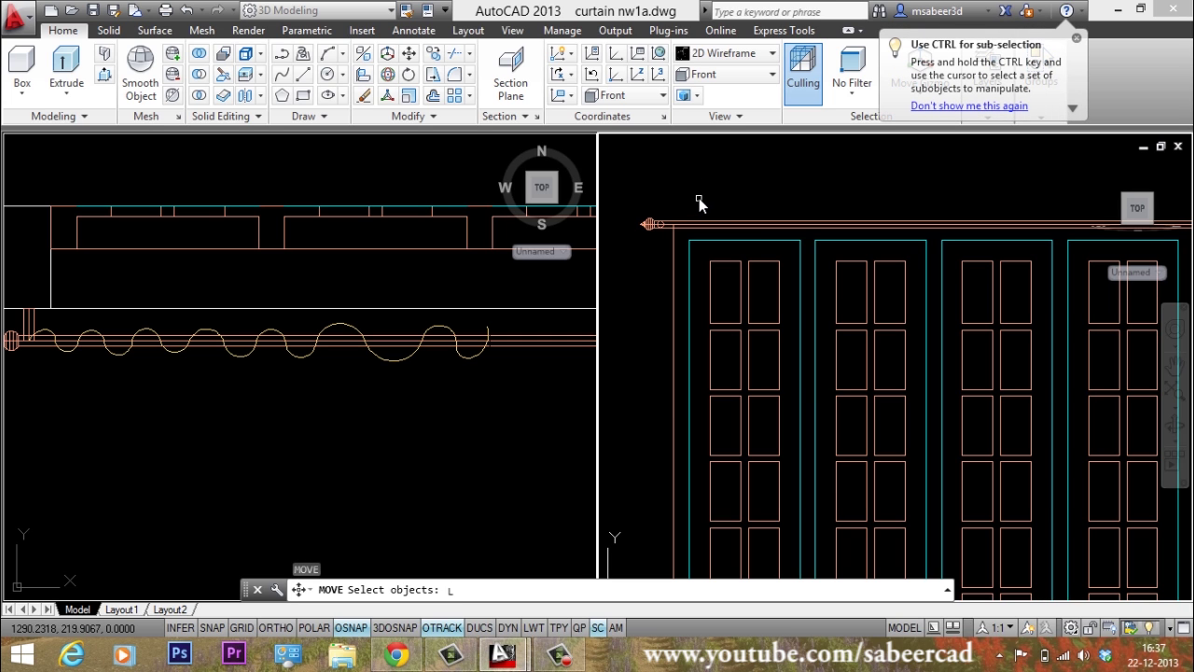
key(Return)
key(Return)
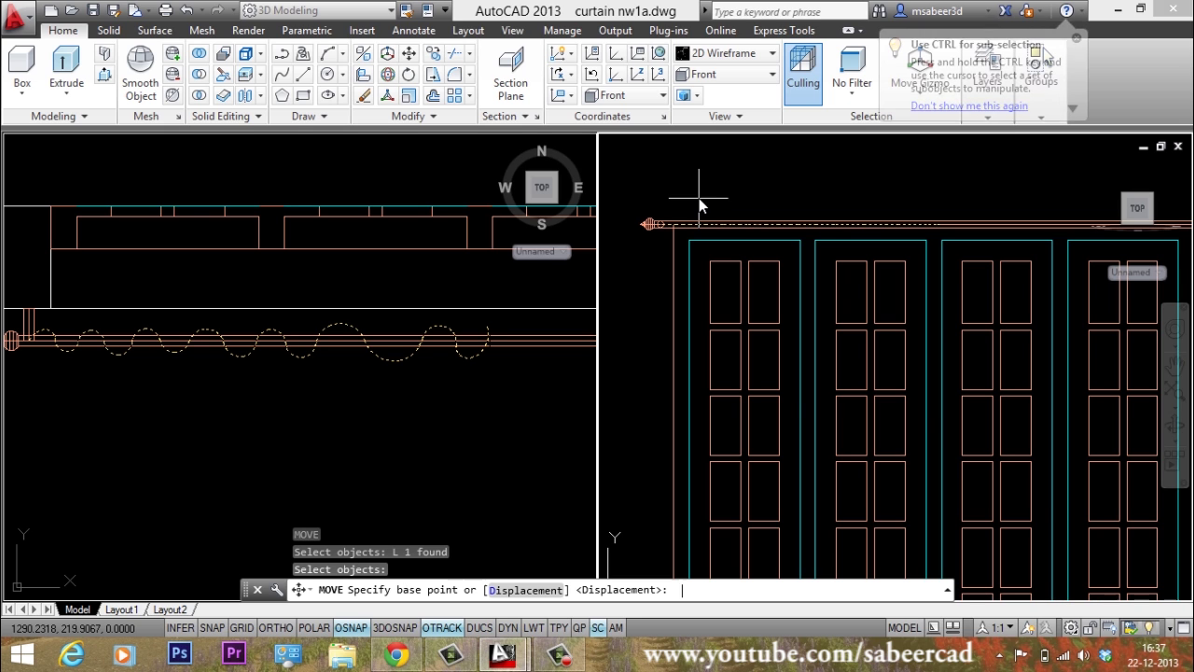
scroll(698, 205, up, 2)
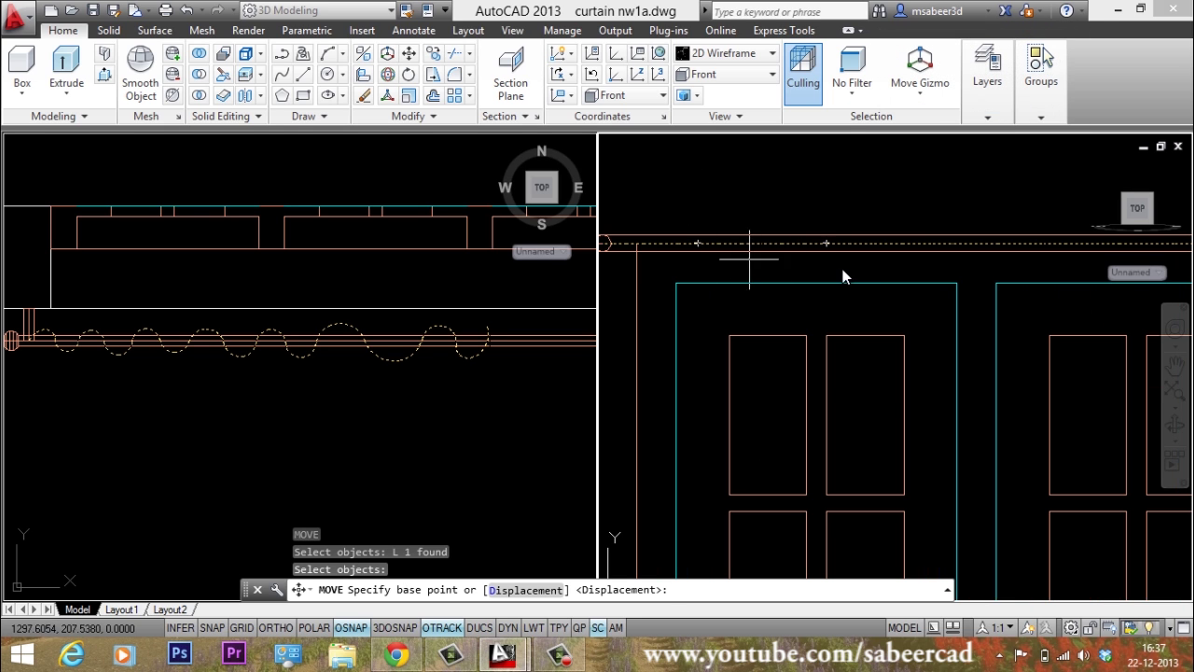
scroll(814, 269, down, 2)
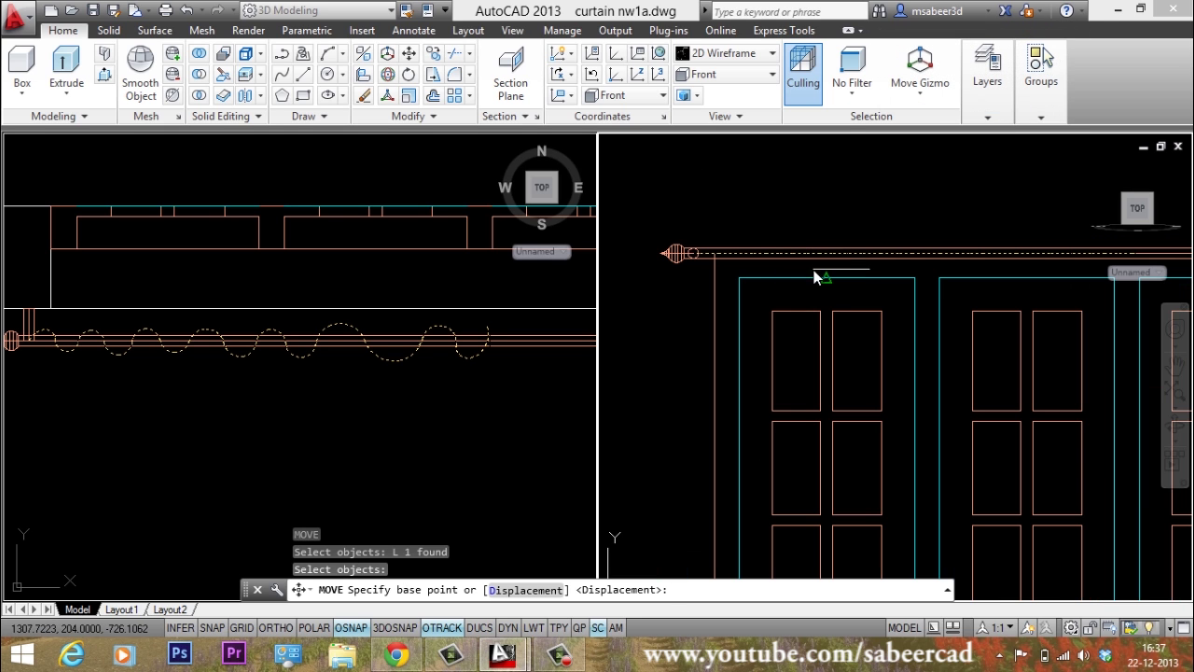
click(680, 309)
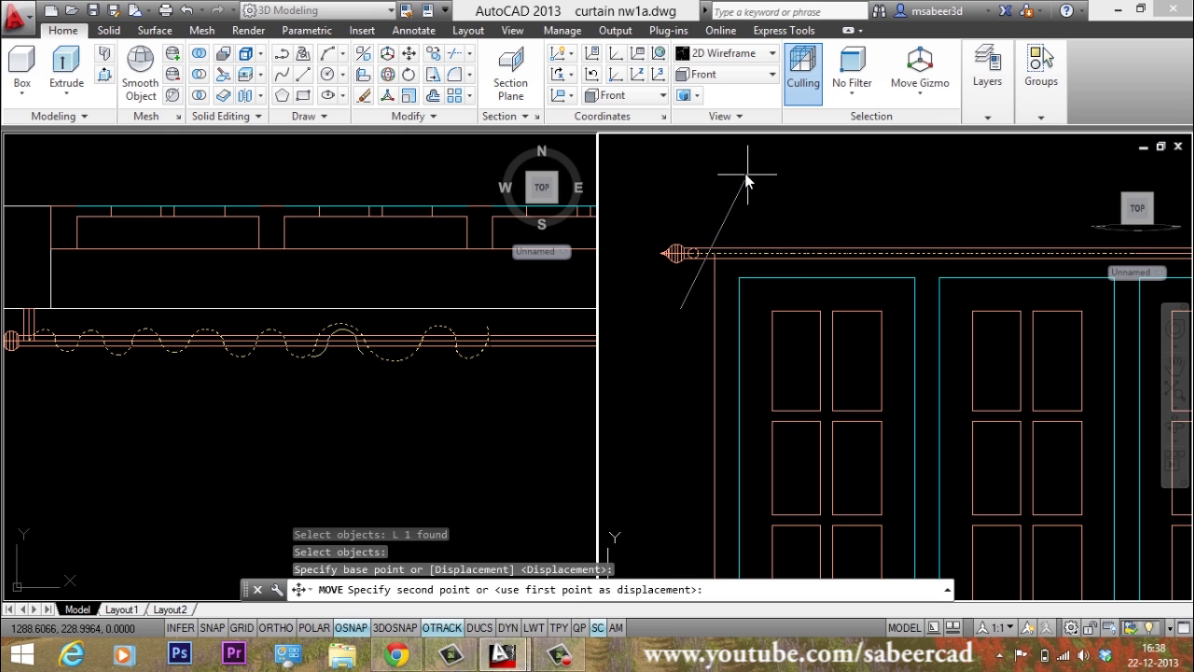
key(F8)
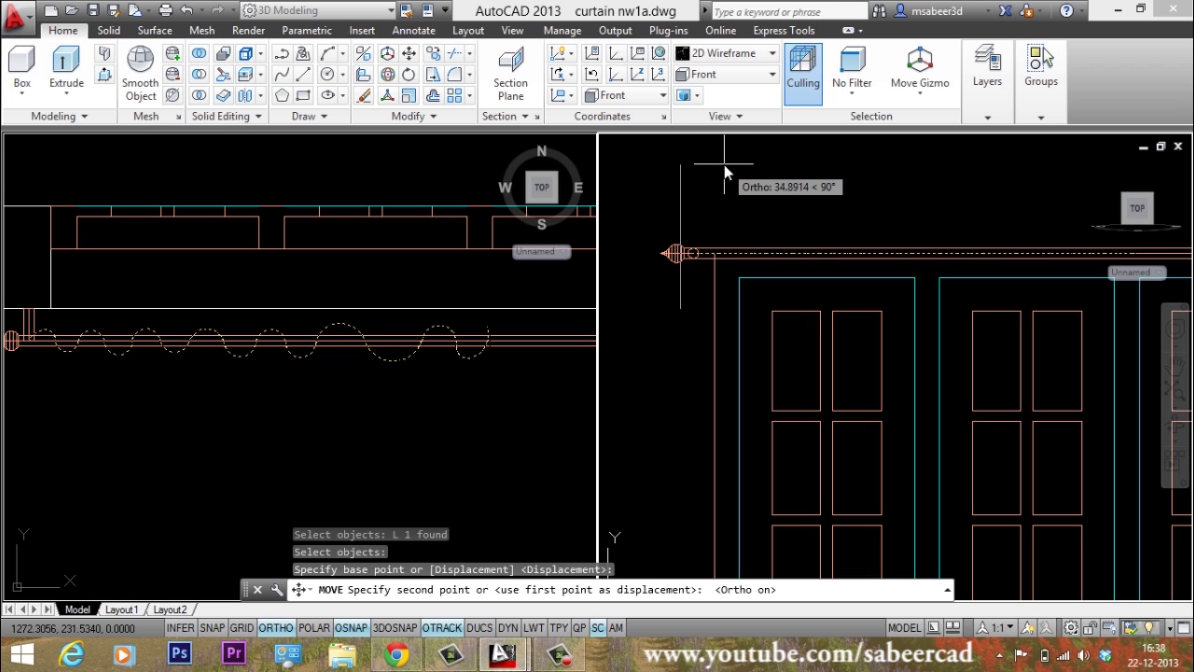
text(6)
key(Return)
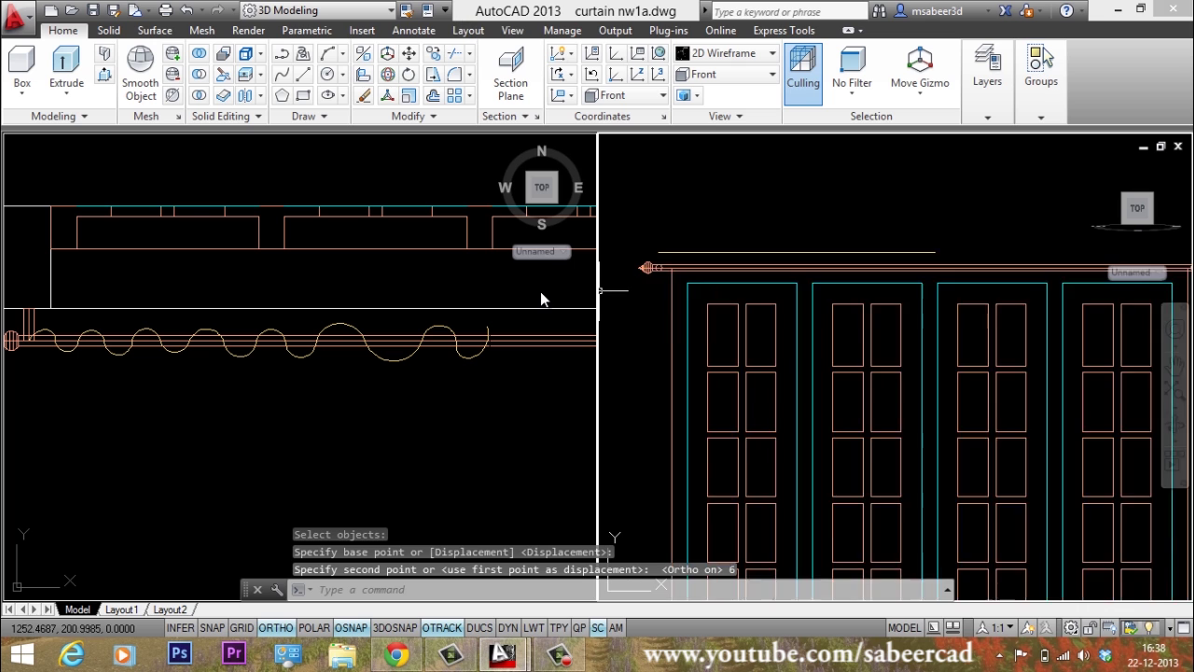
Change the Top viewport to the southwest isometric view and frame the window and curtain rod.
scroll(644, 298, down, 2)
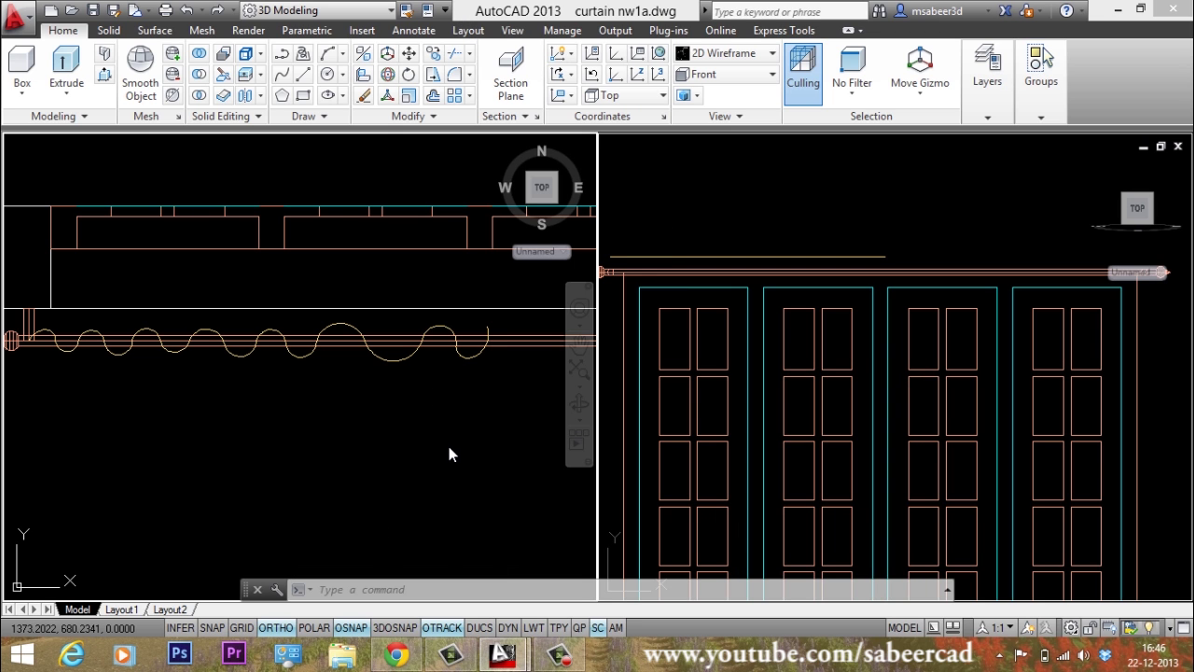
click(529, 210)
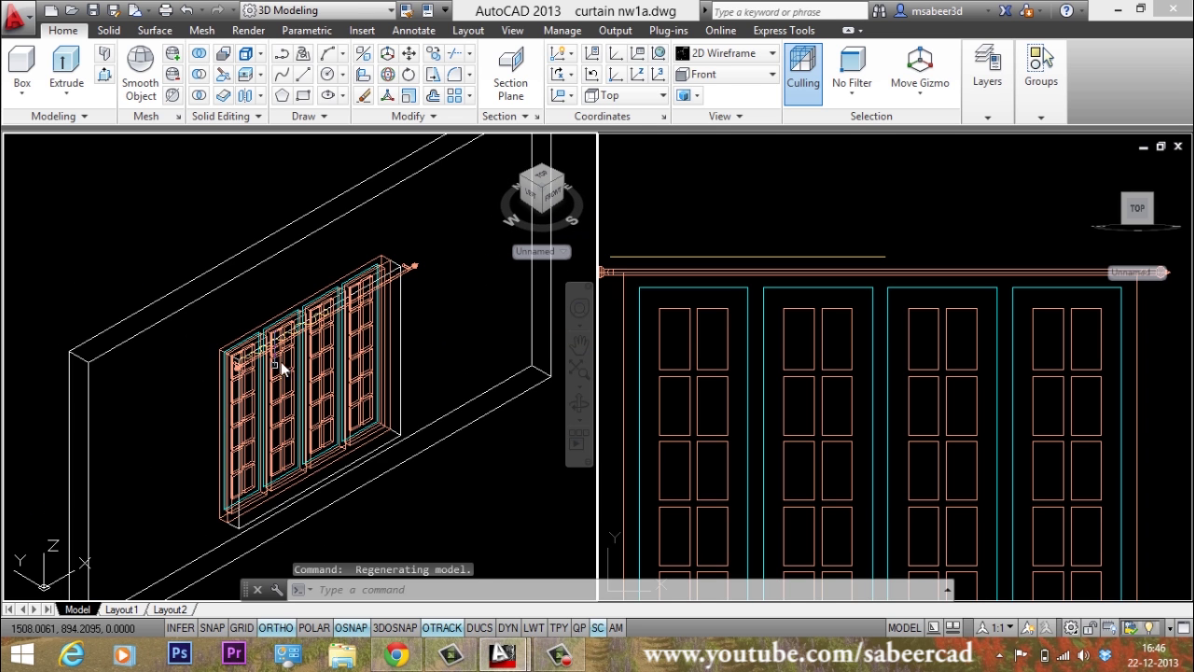
scroll(283, 369, up, 2)
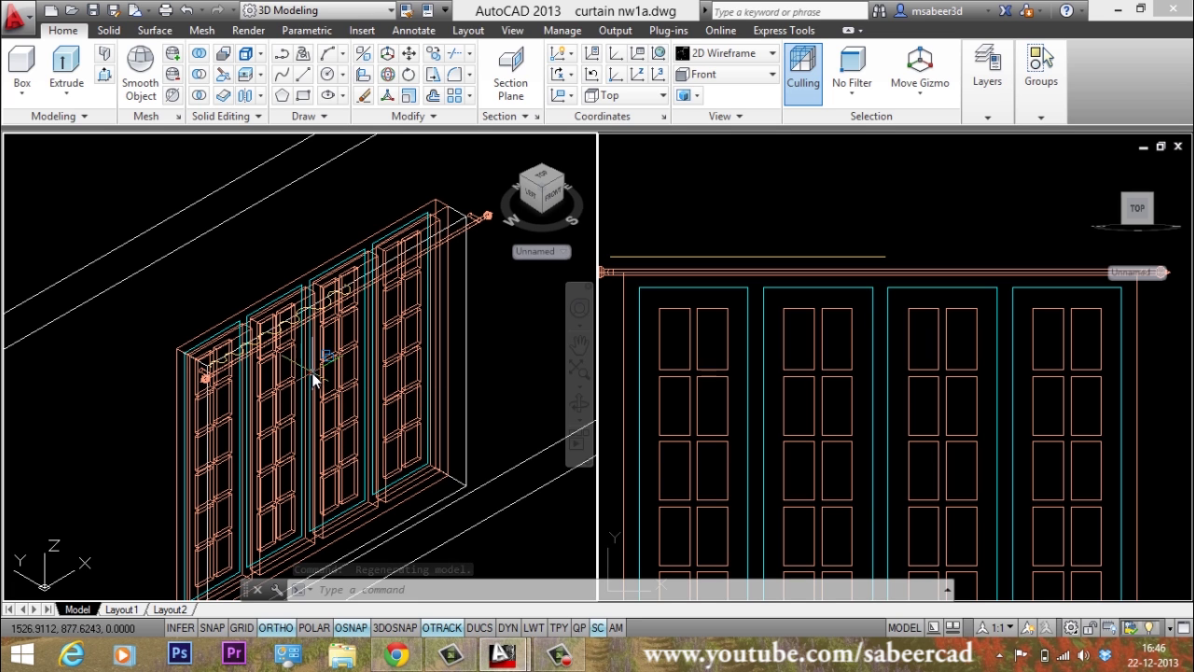
middle_drag(310, 381, 298, 320)
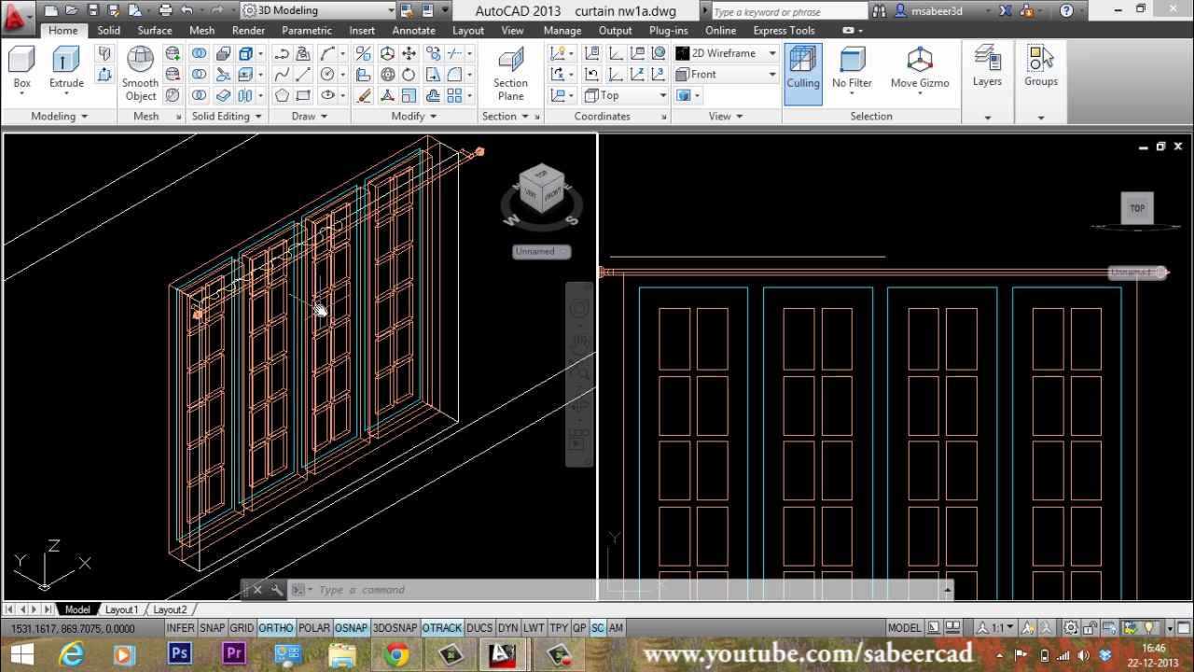
Isolate the CURTAIN layer with LayerWalk, previewing WINFRAME on its own along the way, and accept the layer state changes.
click(984, 118)
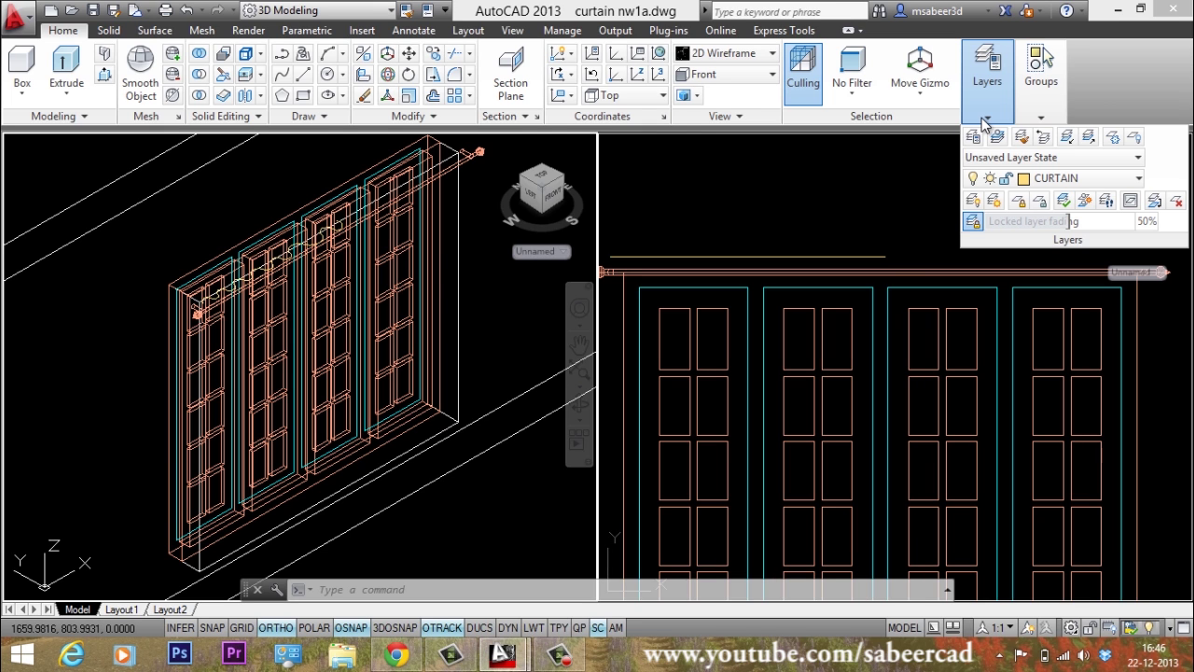
click(1107, 201)
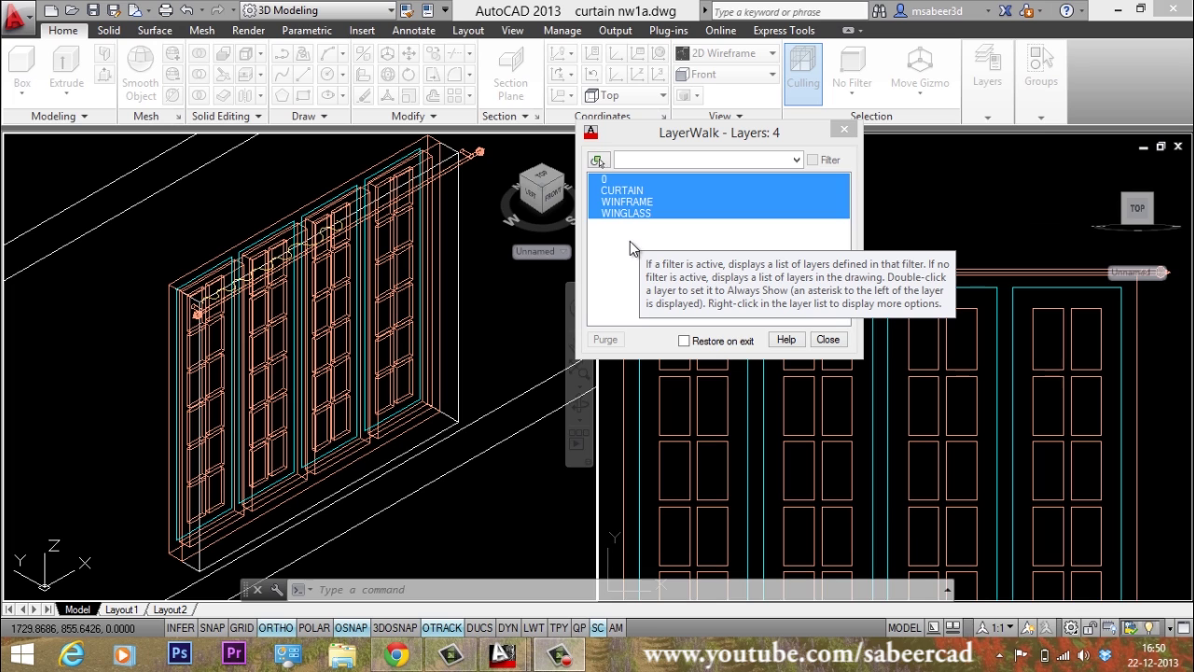
click(624, 192)
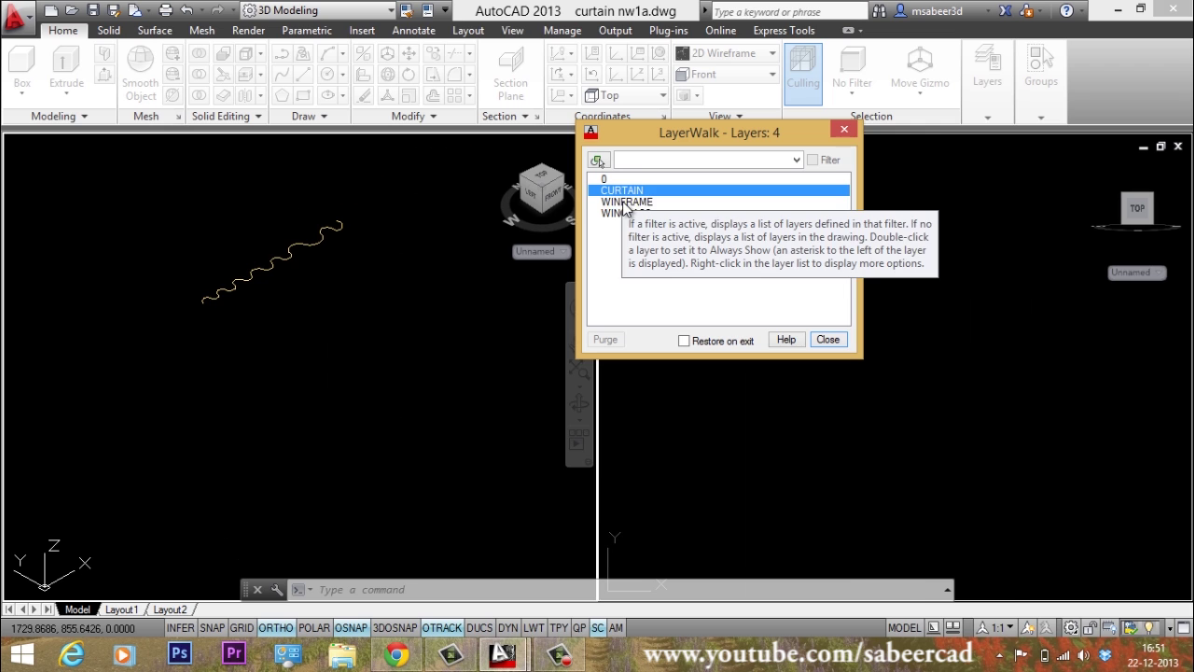
click(625, 203)
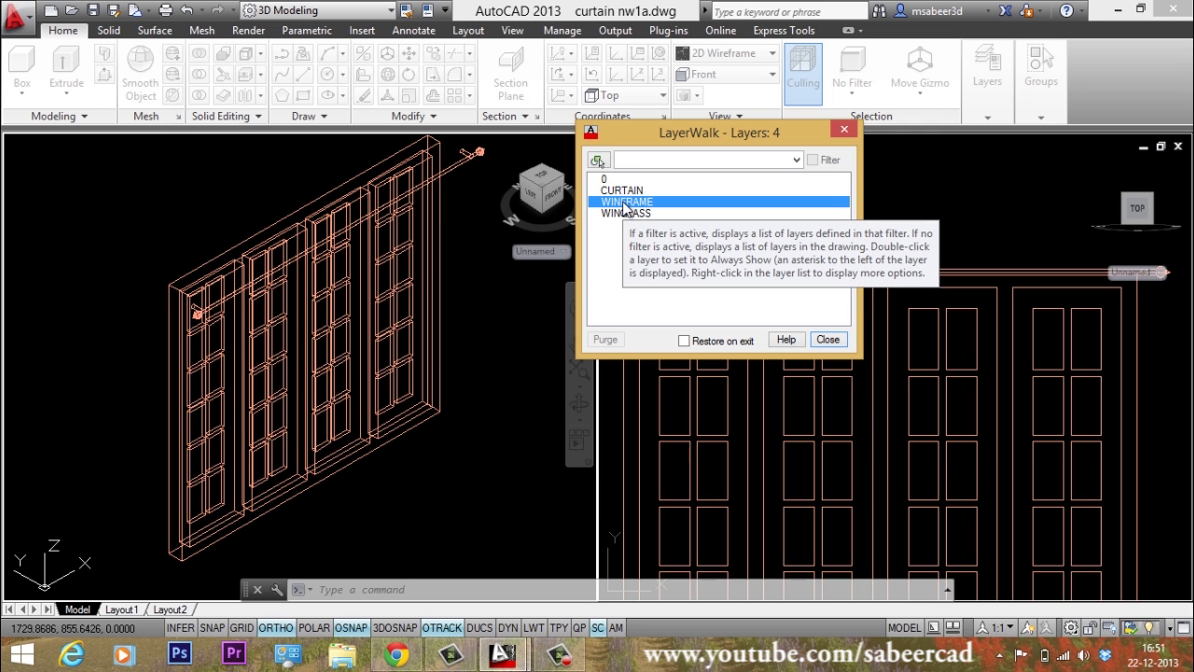
click(623, 190)
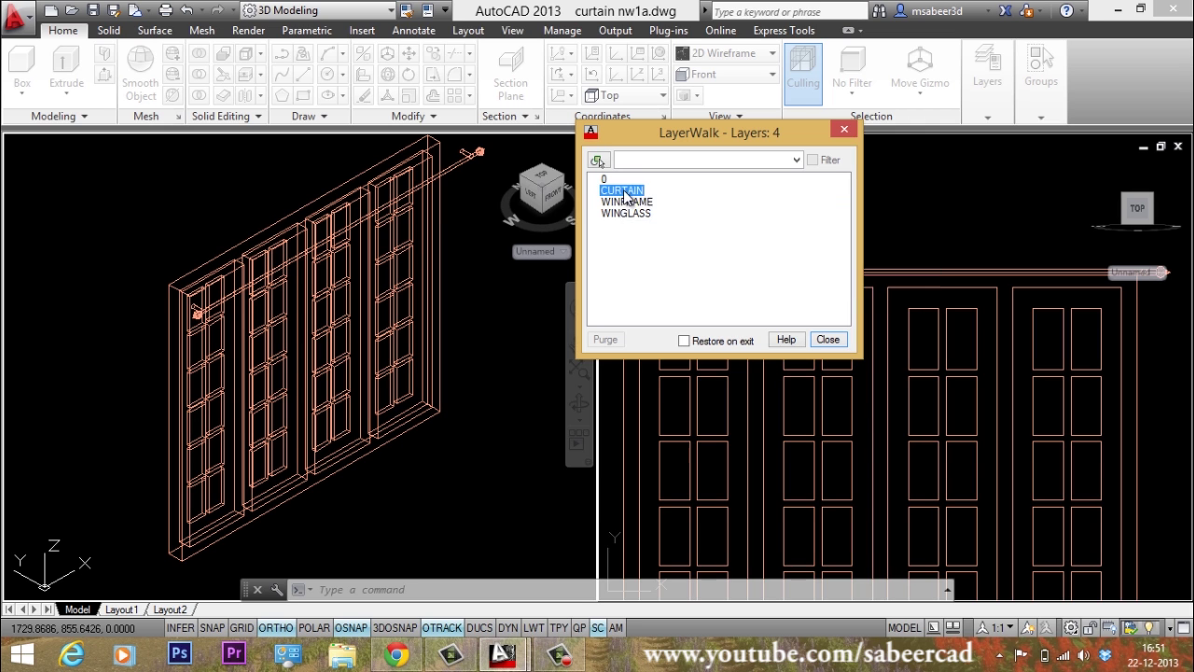
click(826, 341)
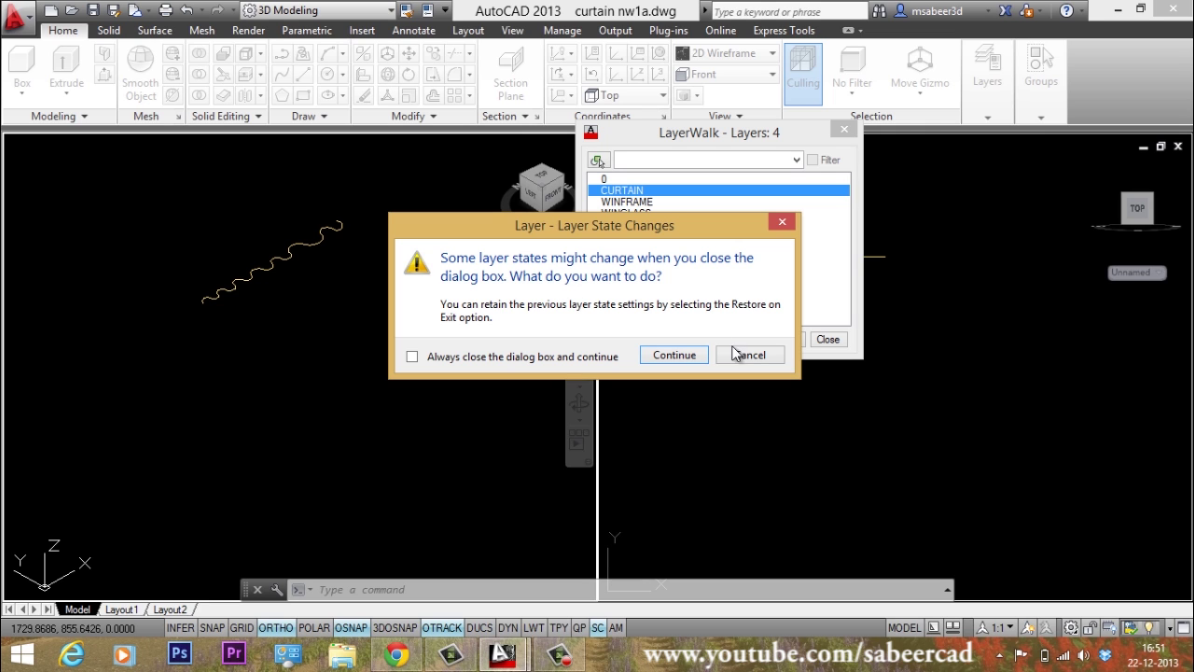
click(673, 356)
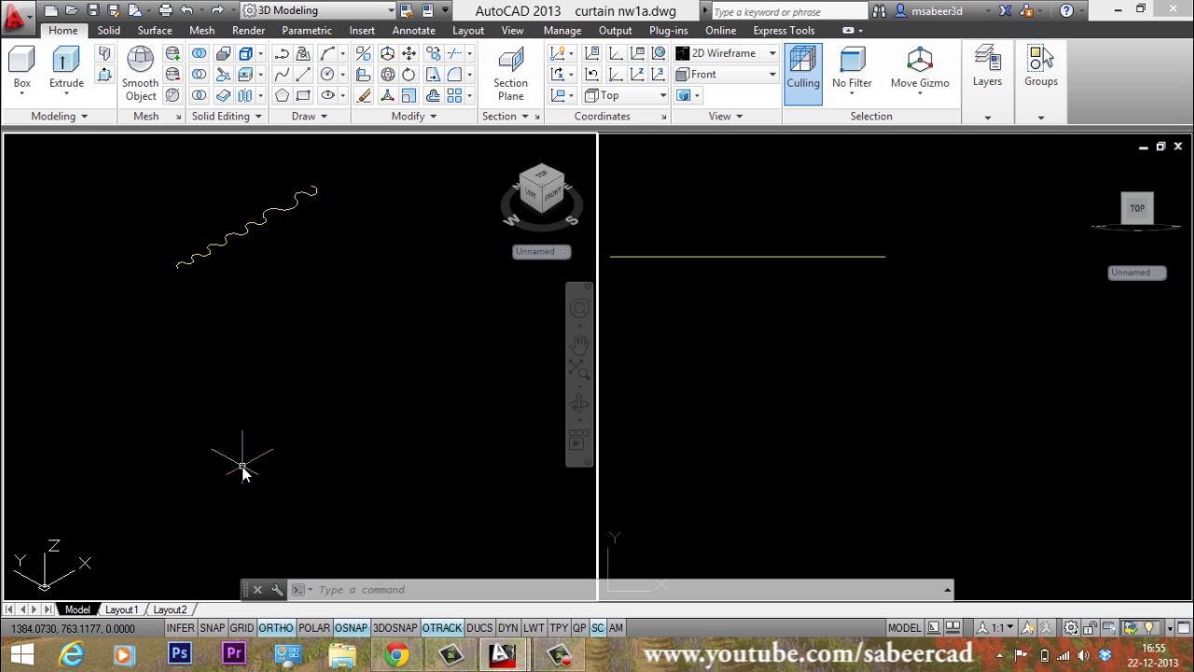
Copy the wavy curve straight down twice from its left end, at distances of 110 and 190 units.
click(433, 53)
click(224, 266)
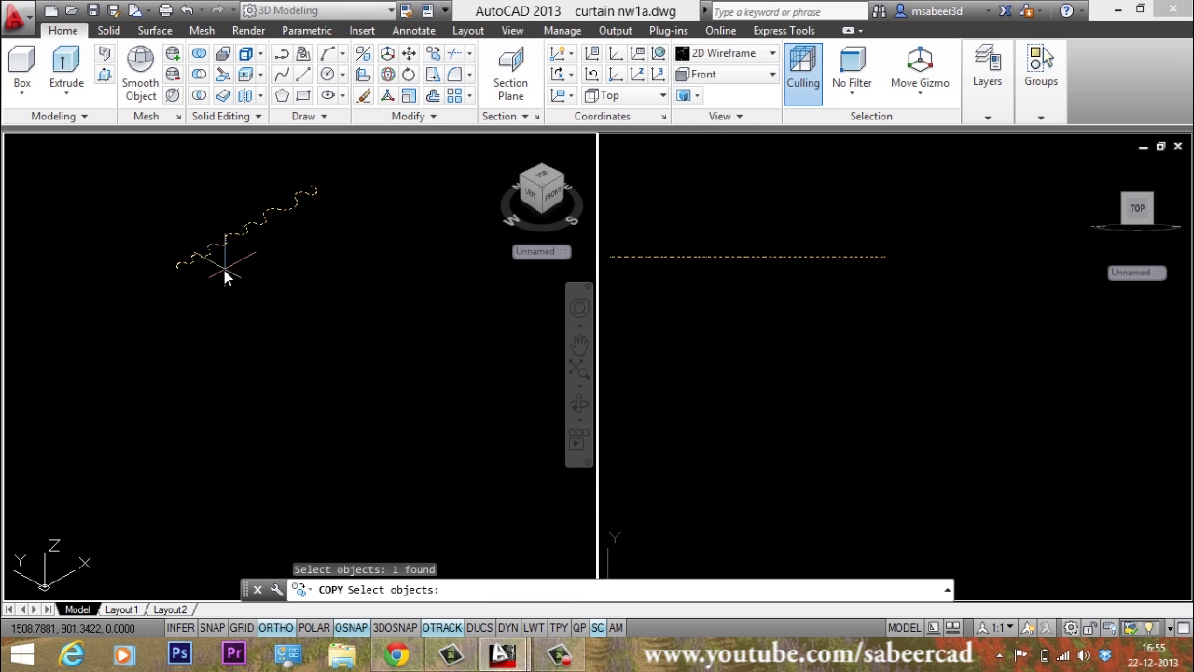
key(Return)
click(176, 272)
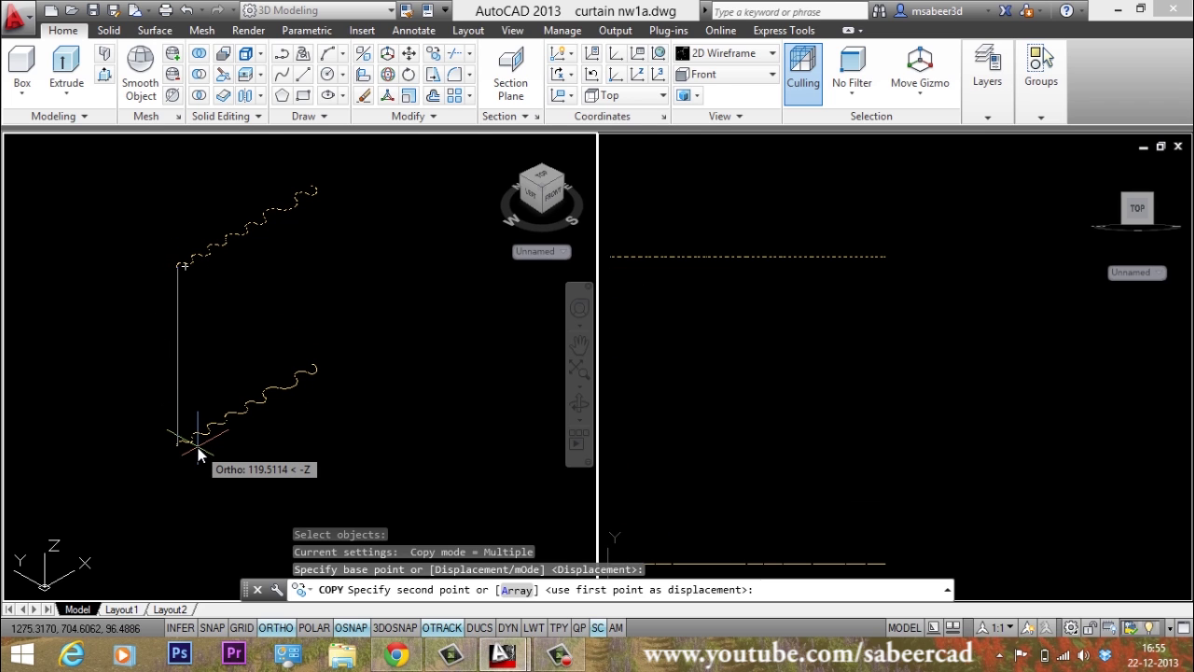
text(110)
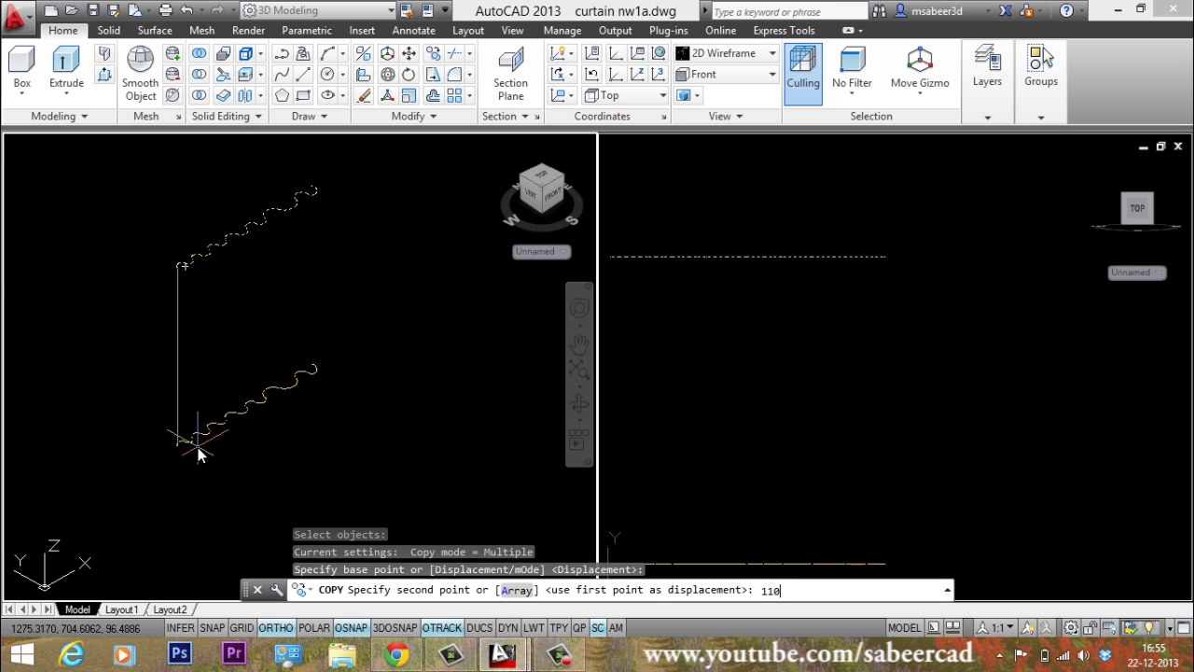
key(Return)
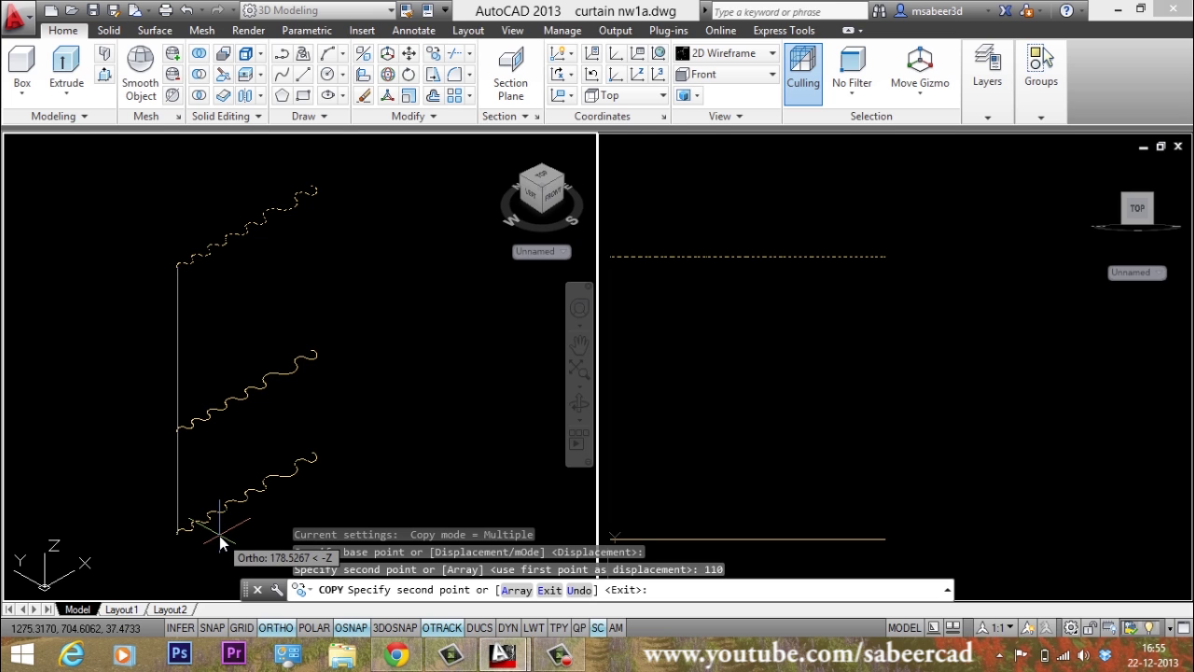
text(190)
key(Return)
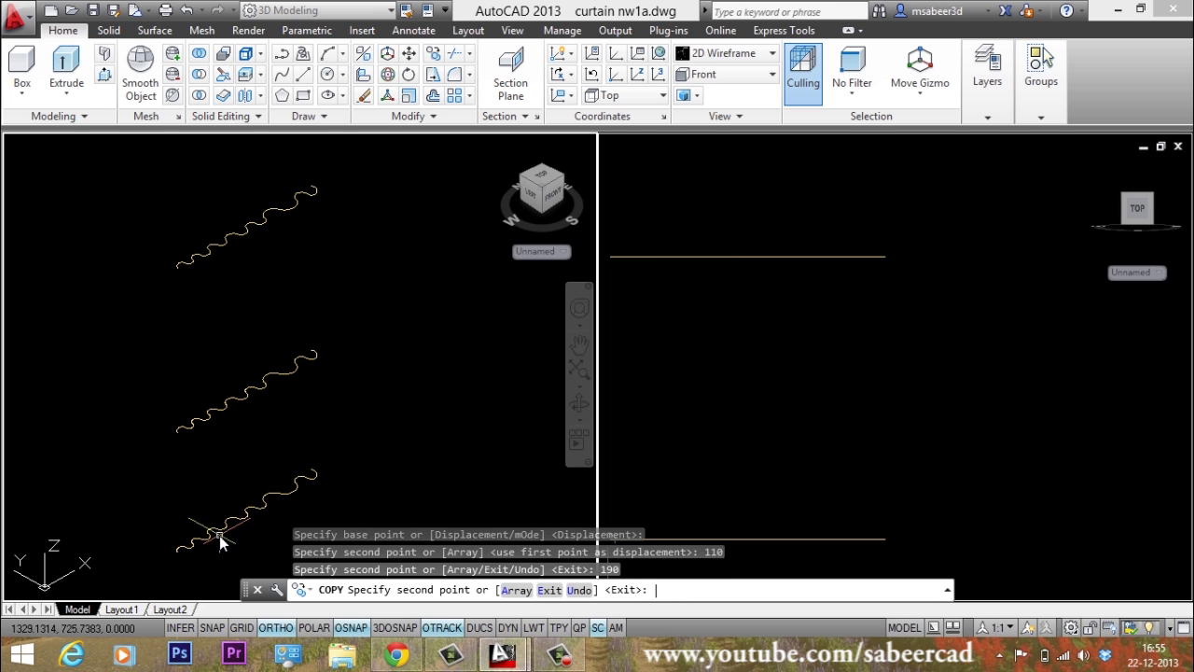
key(Return)
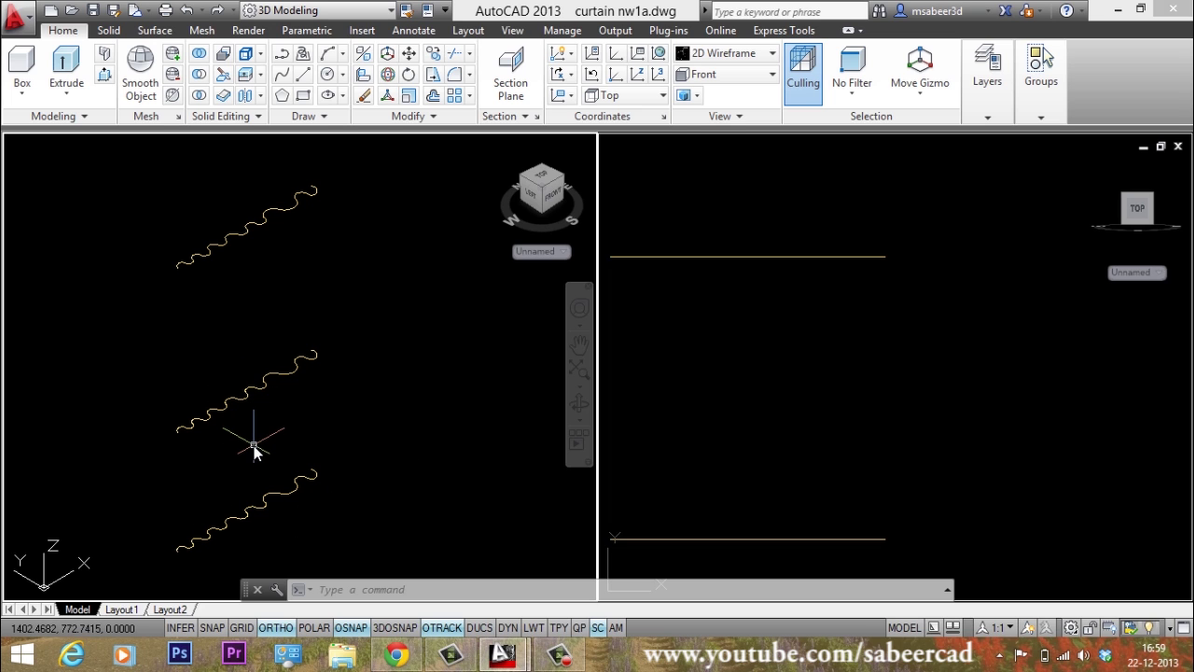
Scale the lowest wavy curve by a factor of 0.5 about its left endpoint.
click(408, 97)
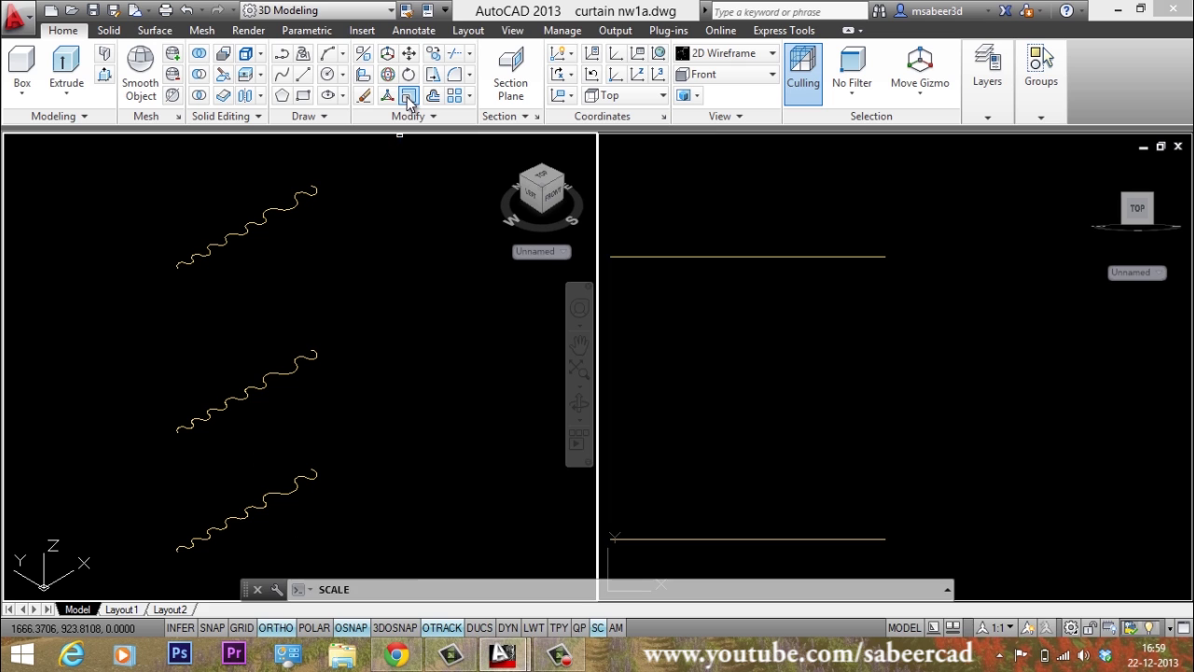
click(250, 514)
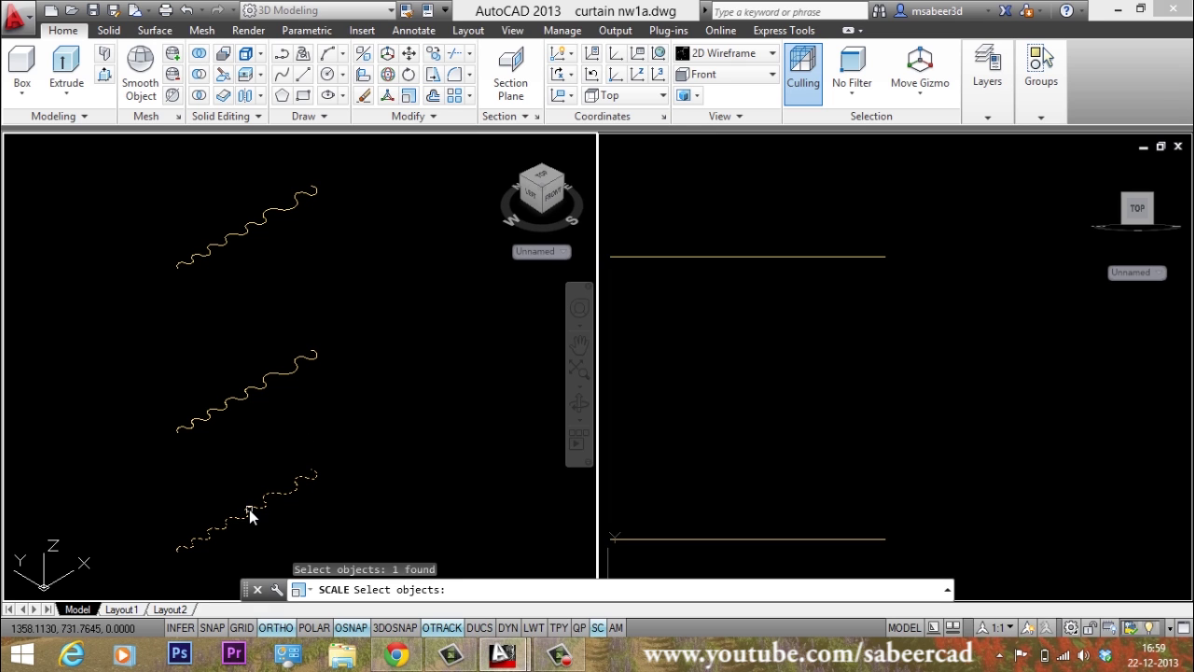
key(Return)
scroll(163, 577, up, 4)
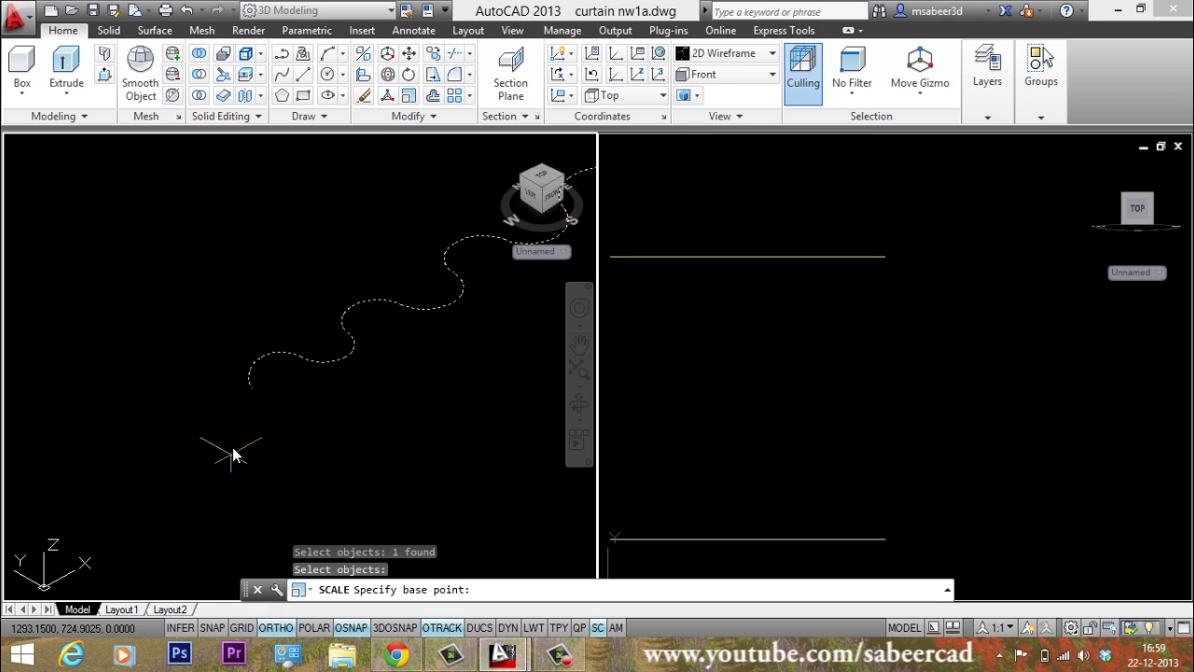
click(251, 385)
scroll(172, 480, down, 4)
scroll(178, 473, up, 2)
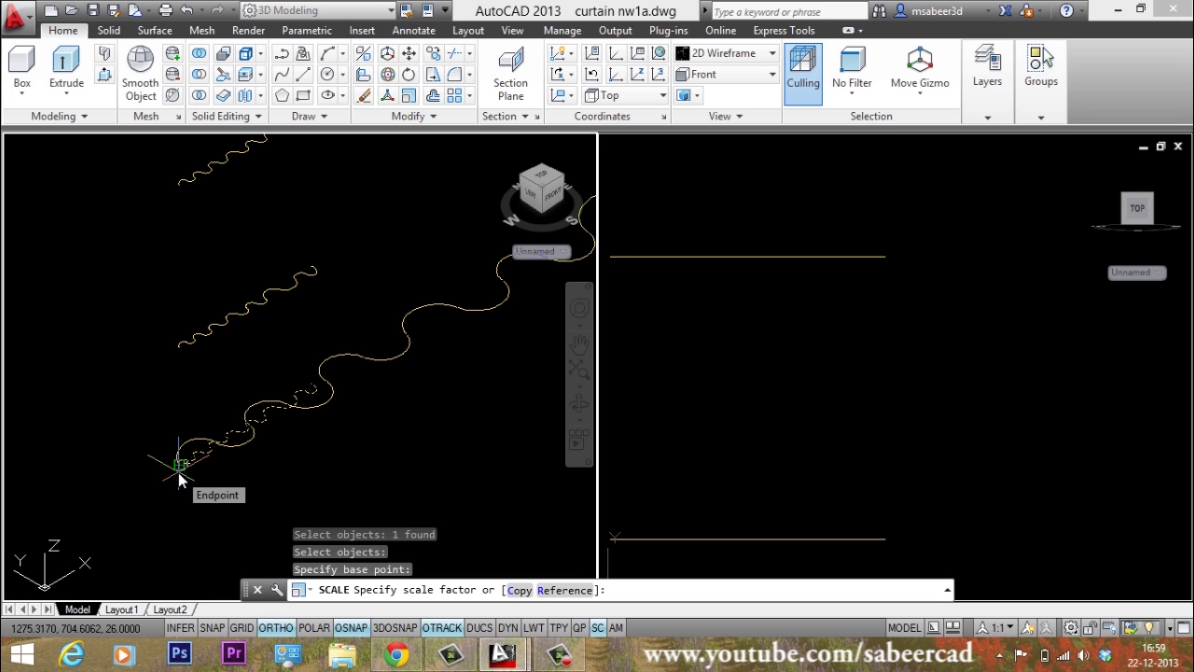
text(0.5)
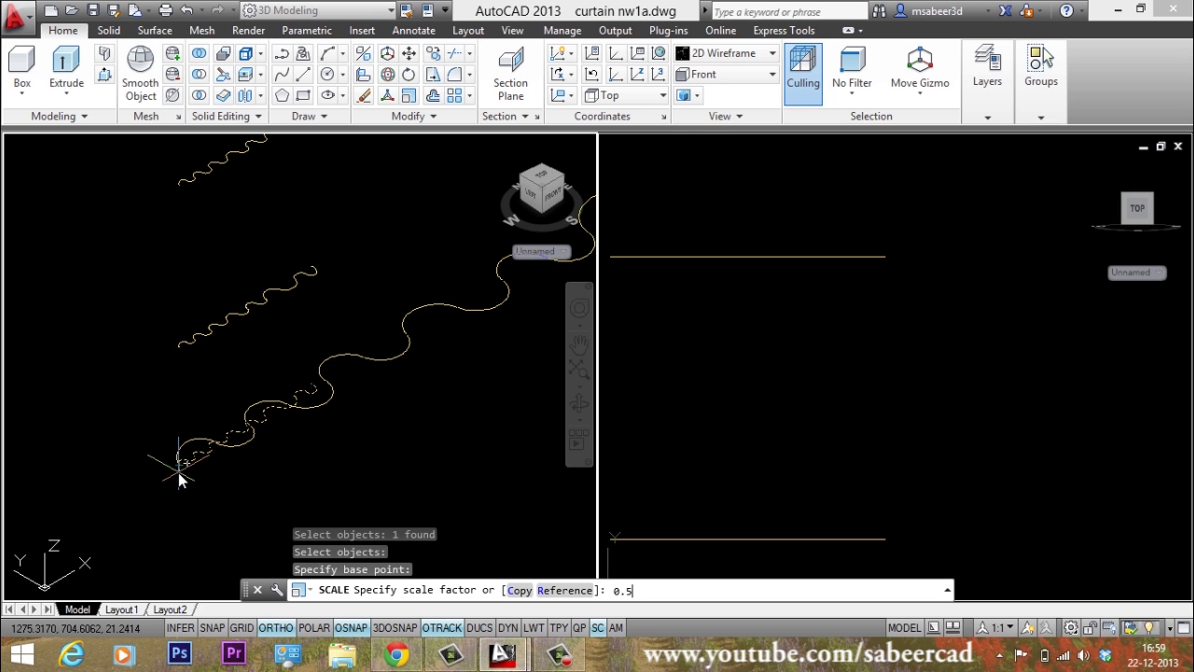
key(Return)
scroll(297, 443, down, 2)
key(Escape)
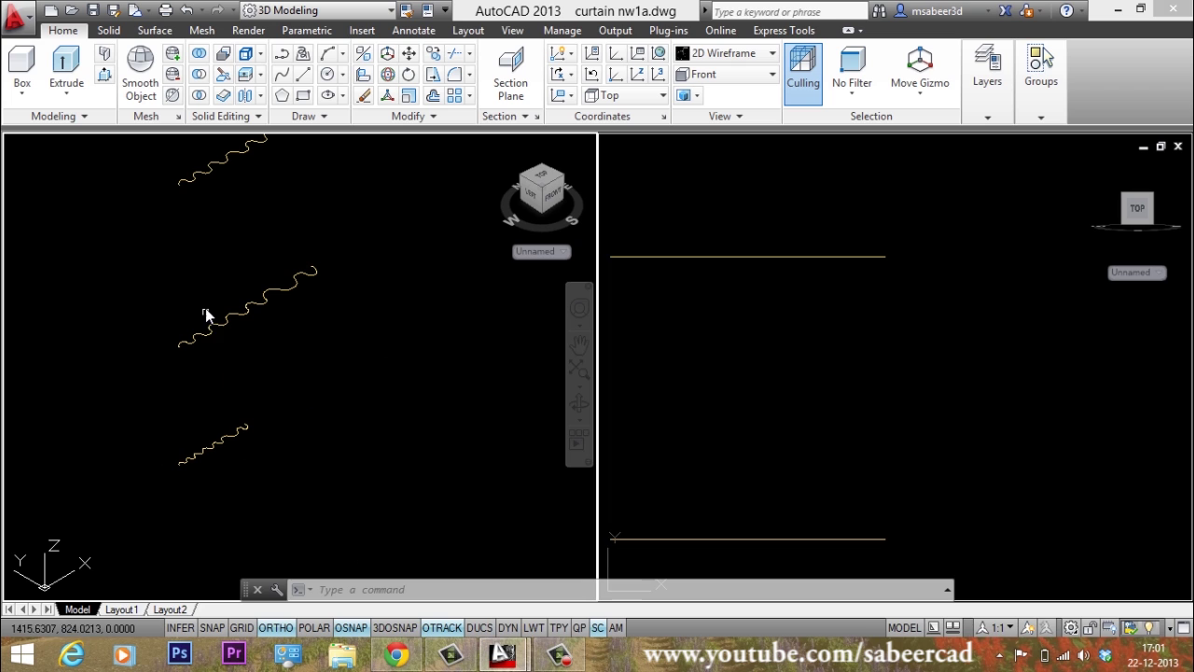
Scale the middle wavy curve by a factor of 0.3 about its left endpoint.
scroll(205, 313, up, 4)
middle_drag(221, 309, 184, 387)
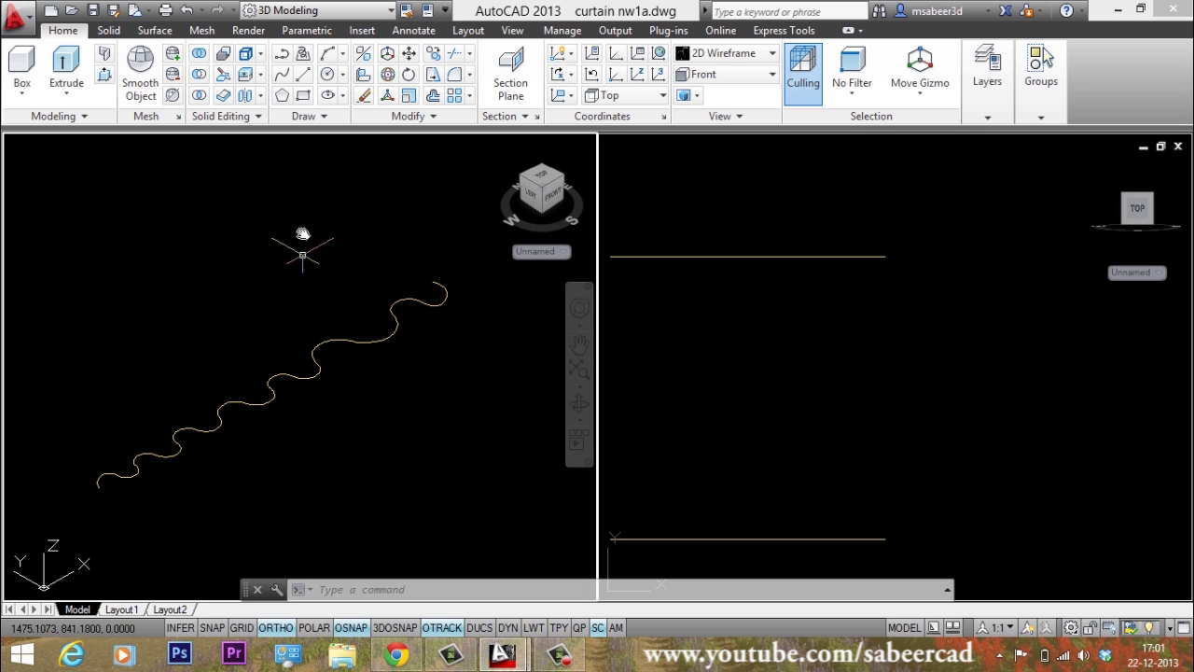
click(408, 95)
click(257, 407)
key(Return)
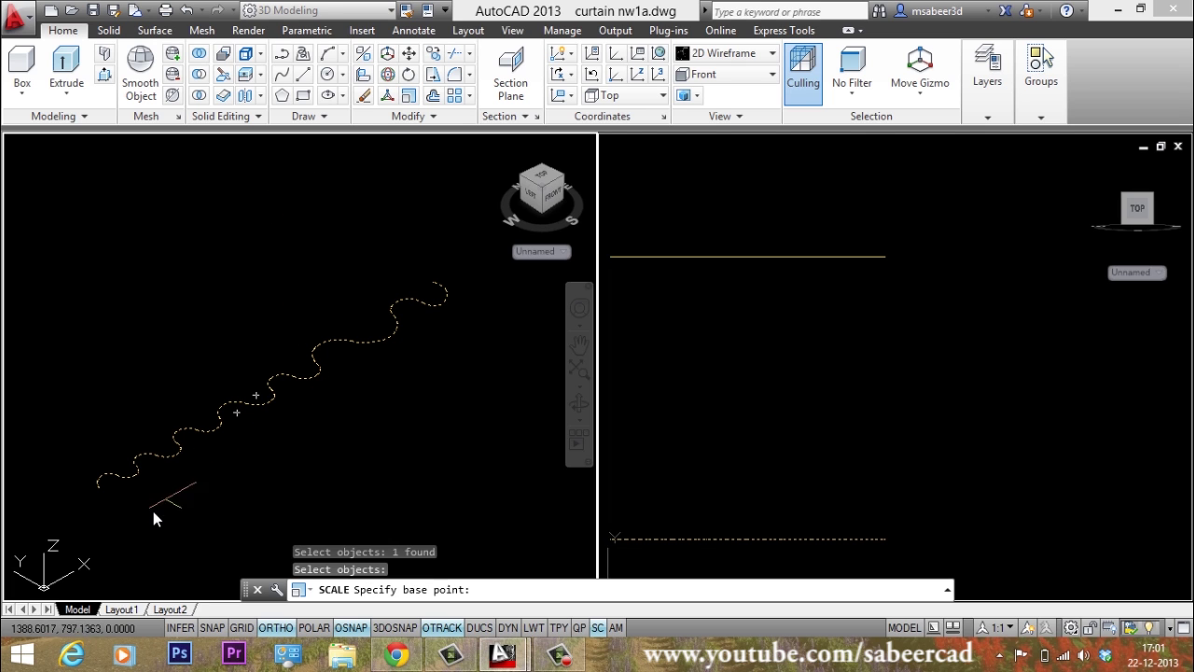
click(98, 489)
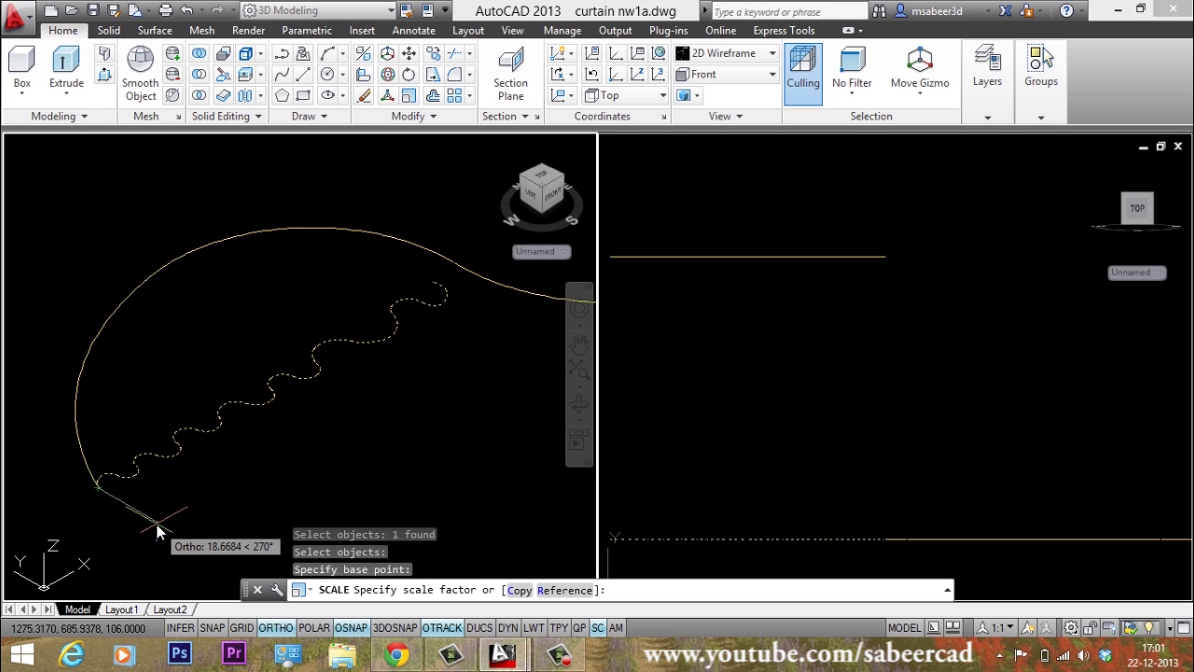
text(0)
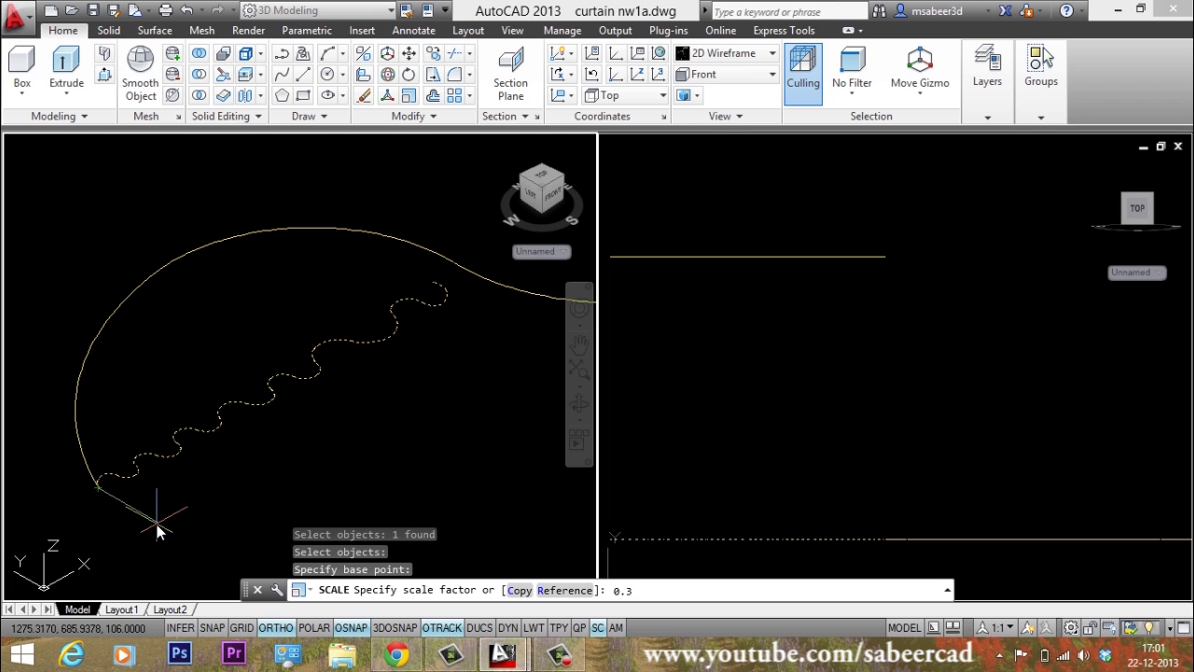
text(.3)
key(Return)
key(Escape)
scroll(234, 392, down, 2)
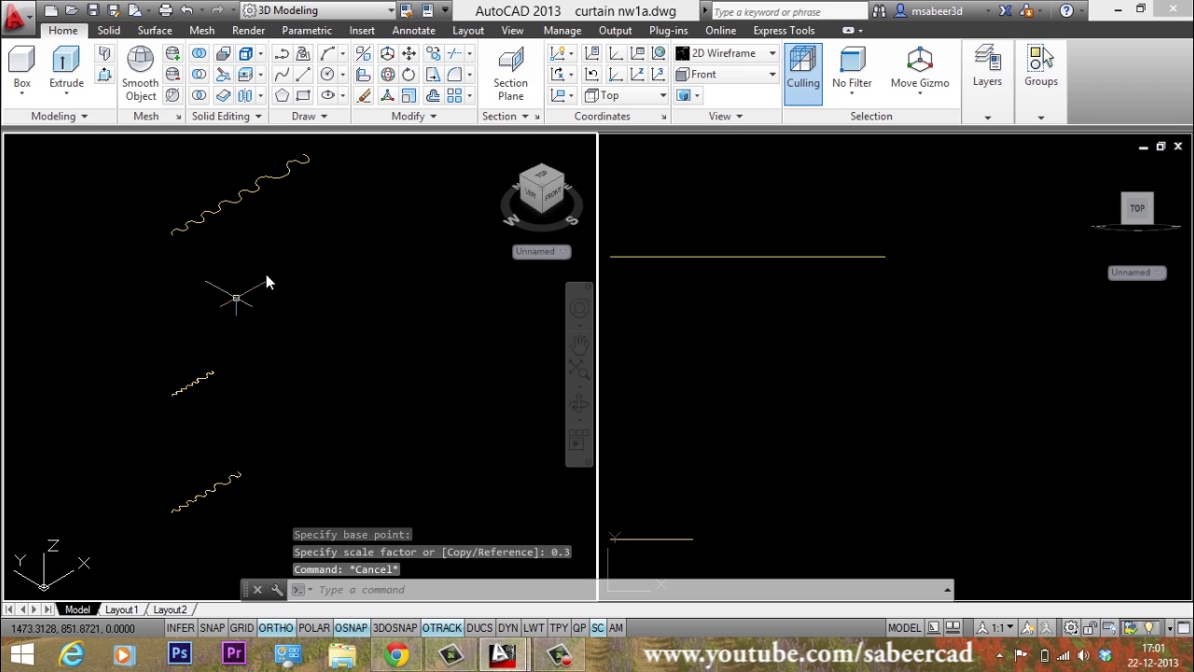
Draw a vertical line from the left end of the top wavy curve to the left end of the middle curve.
scroll(168, 234, up, 2)
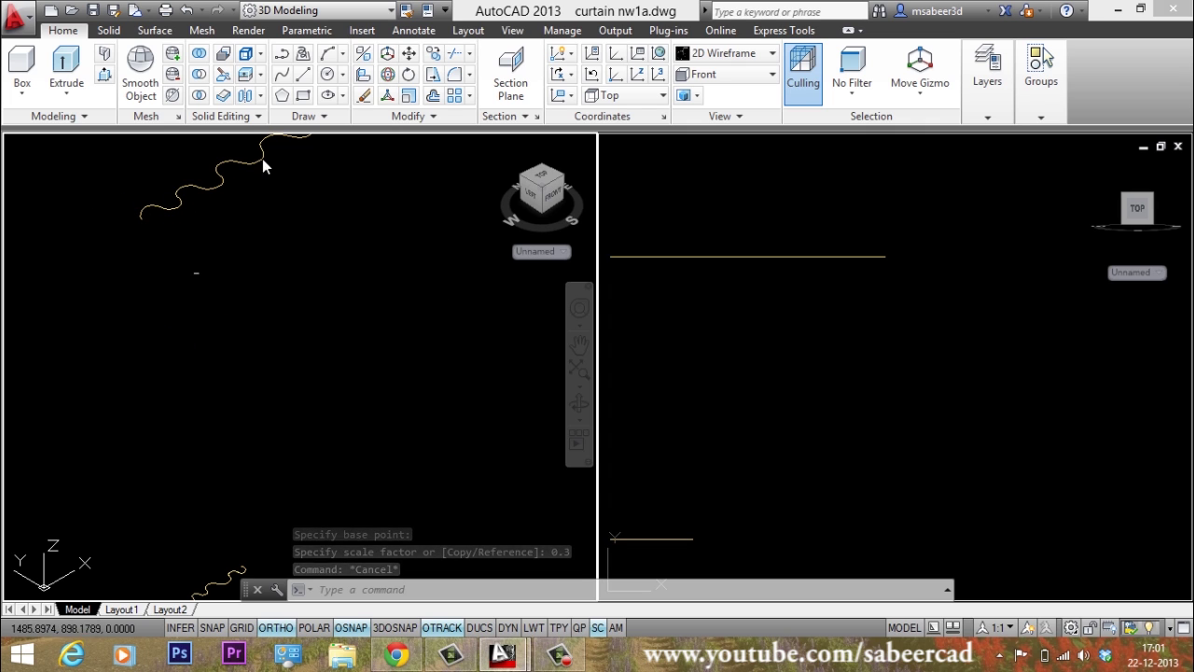
click(308, 80)
scroll(195, 268, up, 2)
click(78, 166)
scroll(215, 275, down, 2)
scroll(260, 431, up, 4)
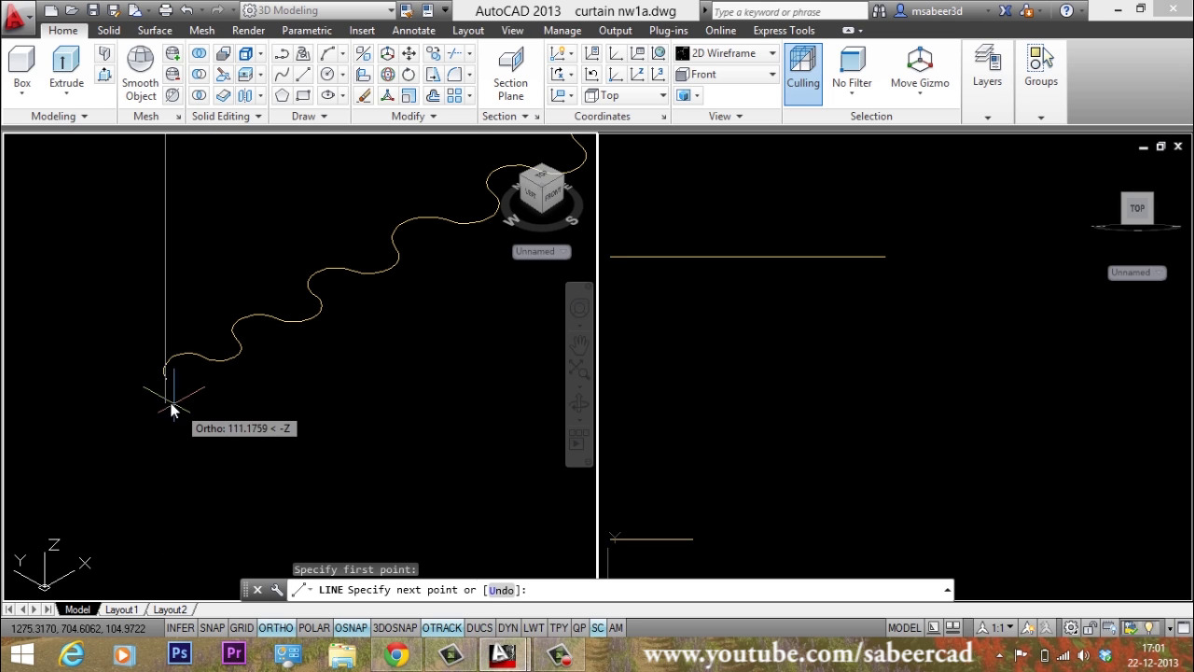
click(167, 382)
key(Return)
Draw a second vertical line from the left end of the middle wavy curve to the left end of the lowest curve.
scroll(186, 429, up, 1)
key(Return)
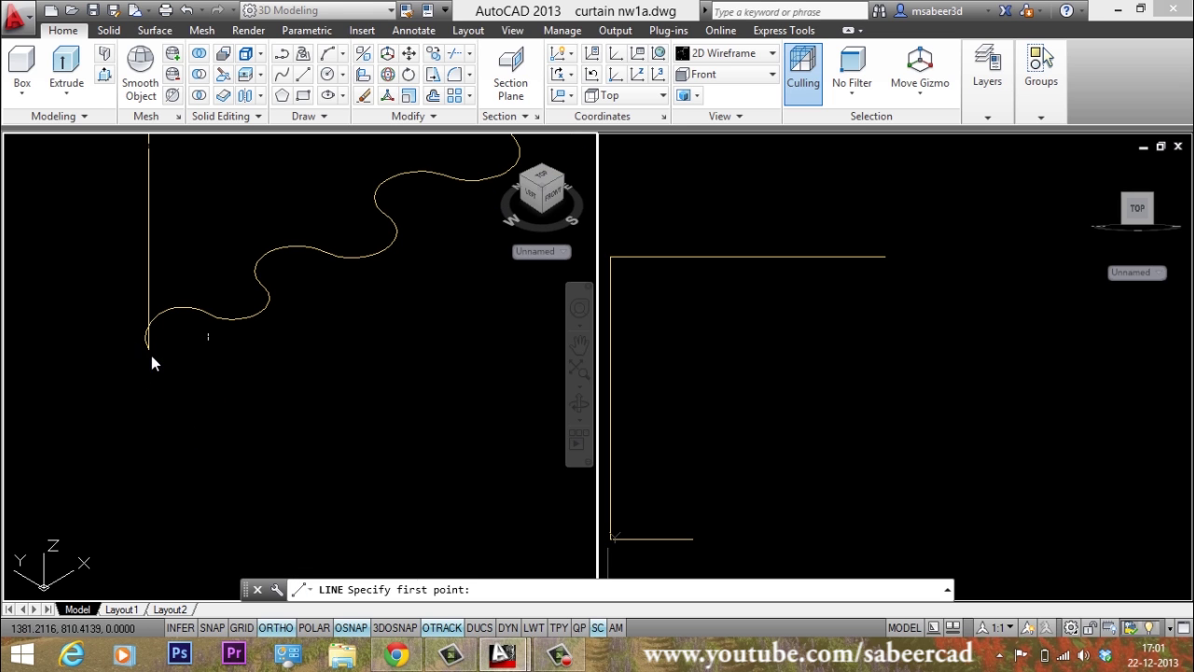
click(152, 355)
scroll(187, 229, down, 5)
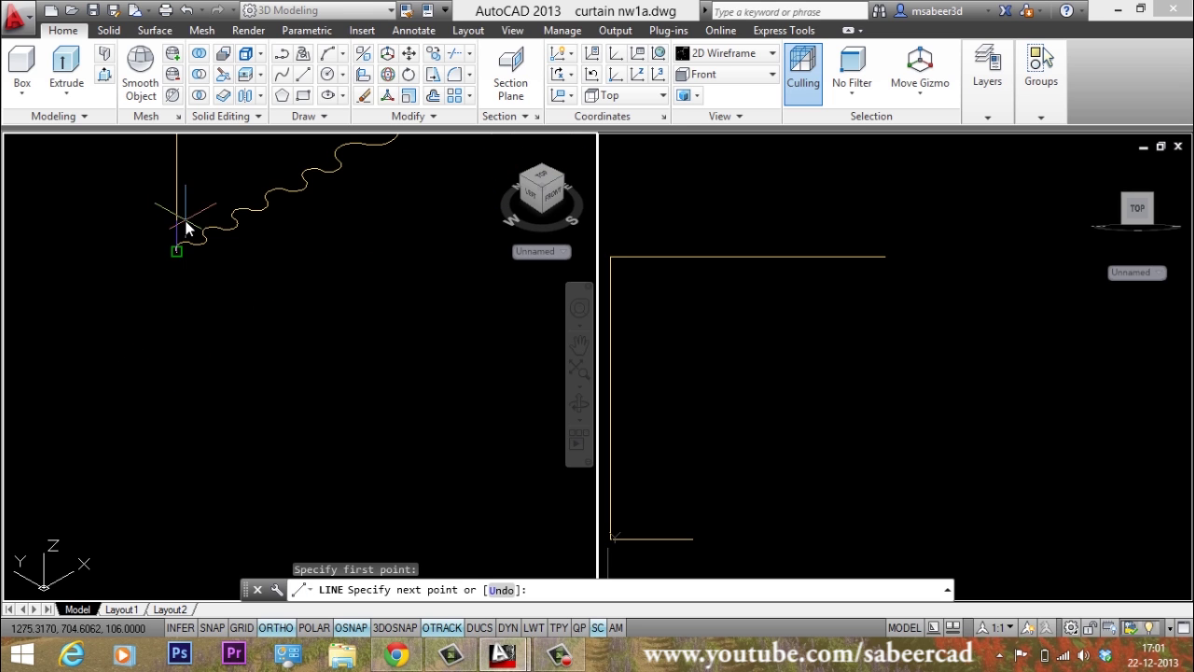
scroll(292, 504, up, 3)
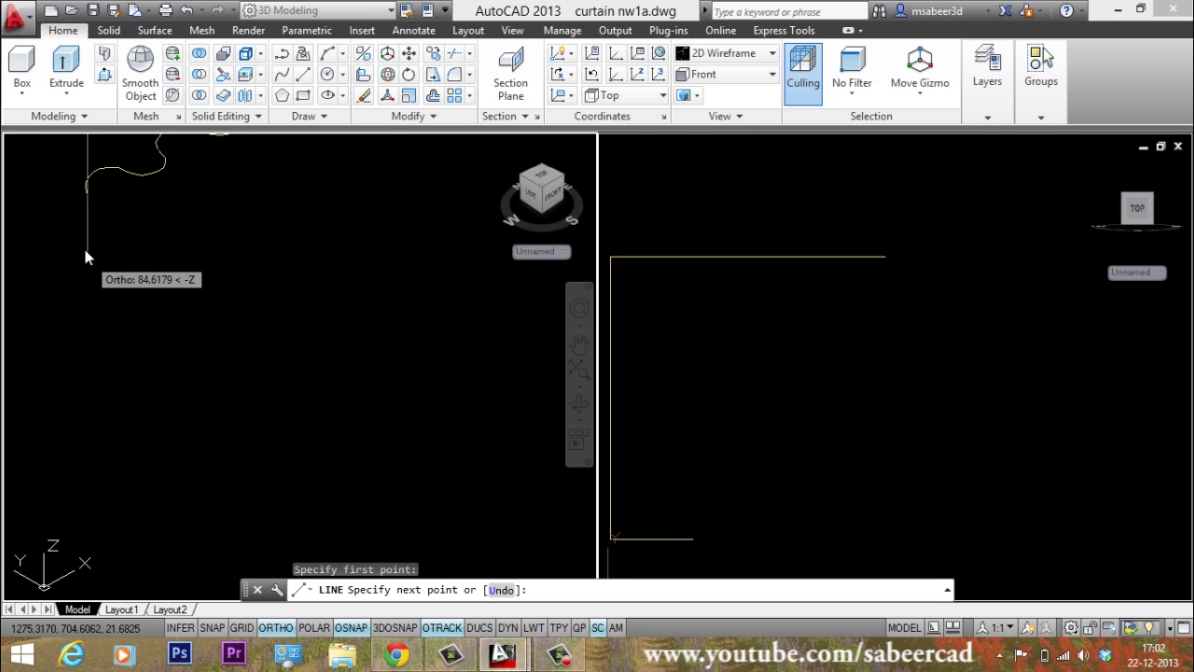
click(92, 200)
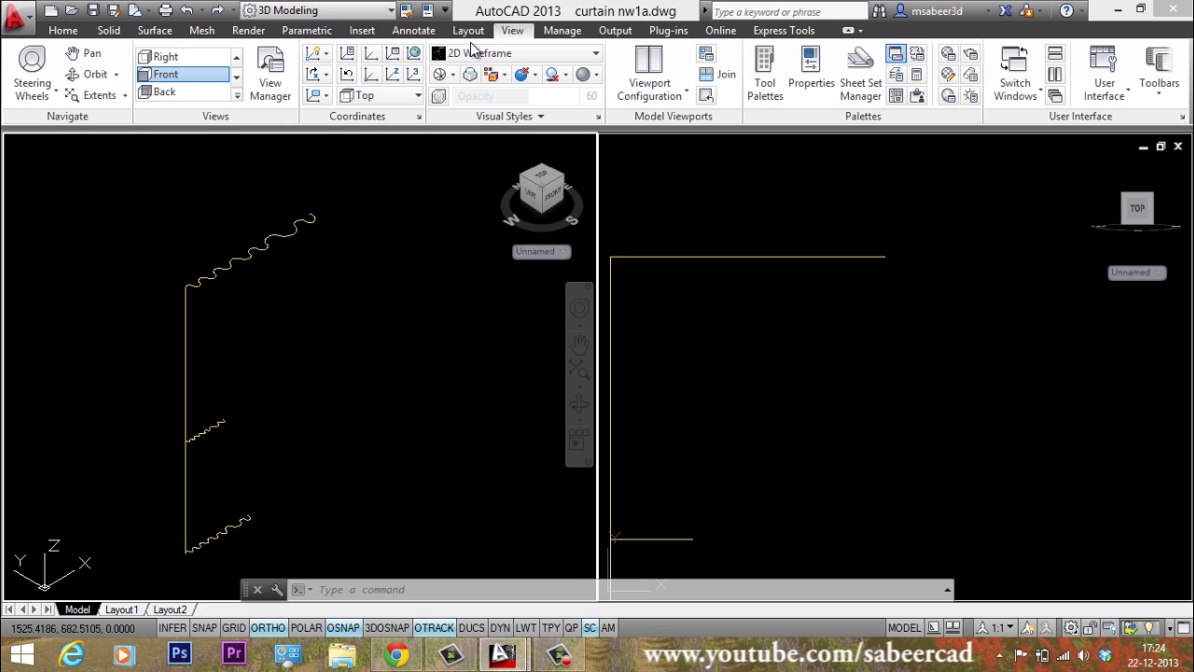
Draw a spline from the right end of the middle wavy curve through one outward-bulging point to the right end of the top wavy curve.
click(391, 98)
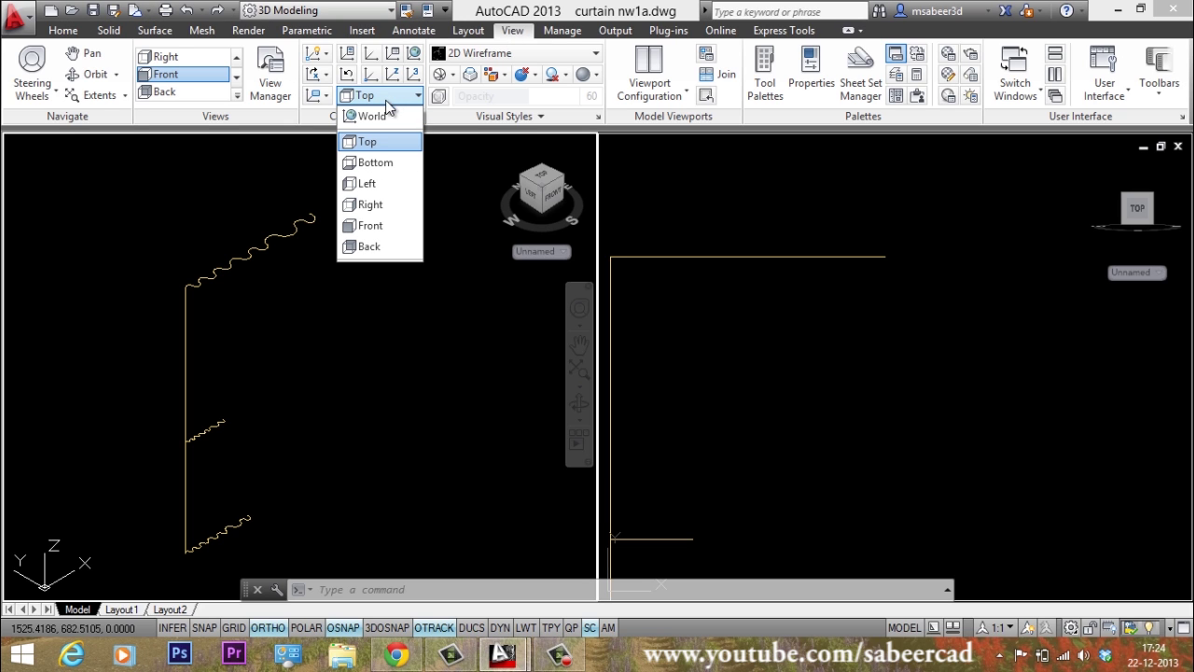
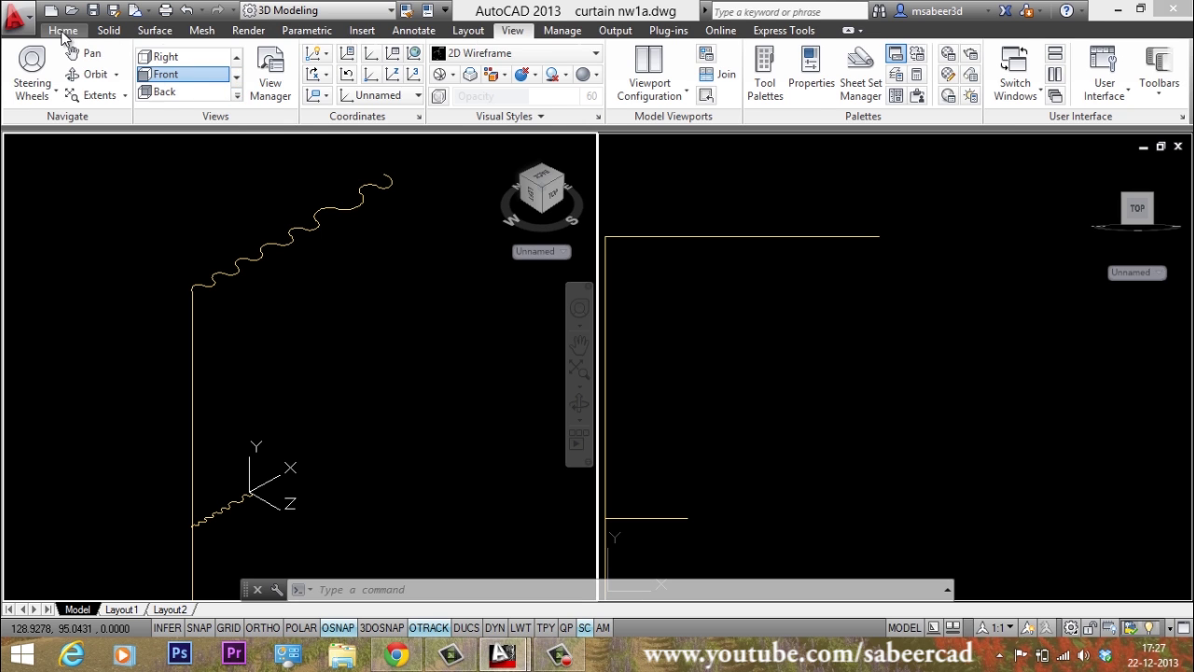
click(63, 31)
click(282, 77)
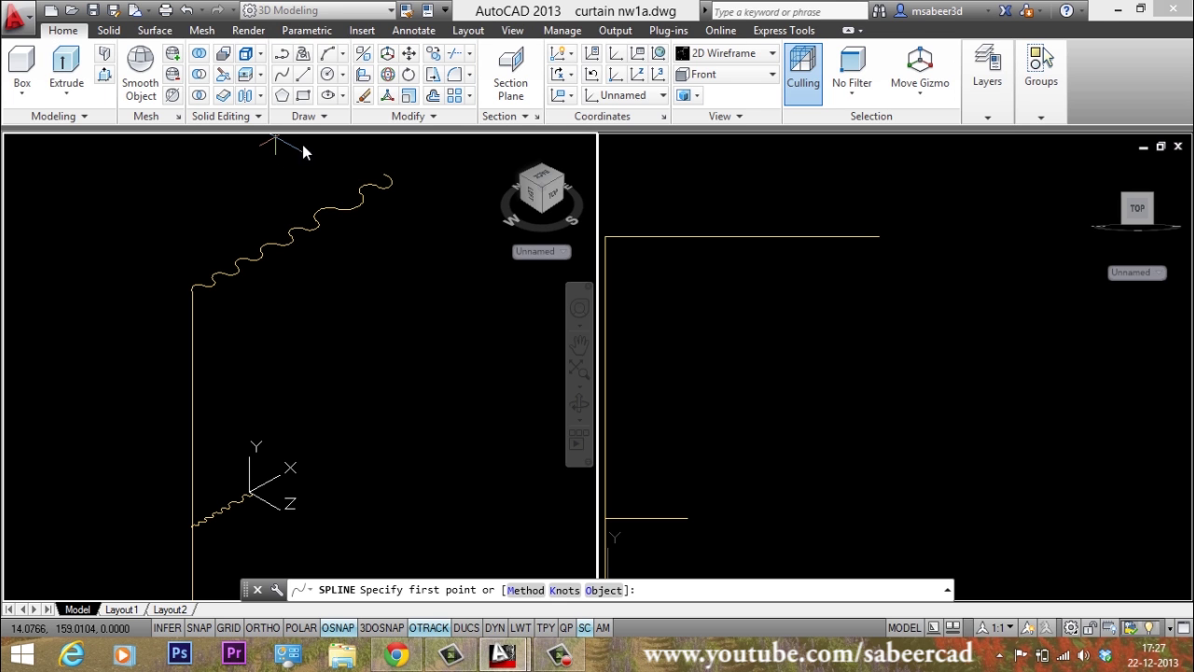
scroll(234, 541, up, 5)
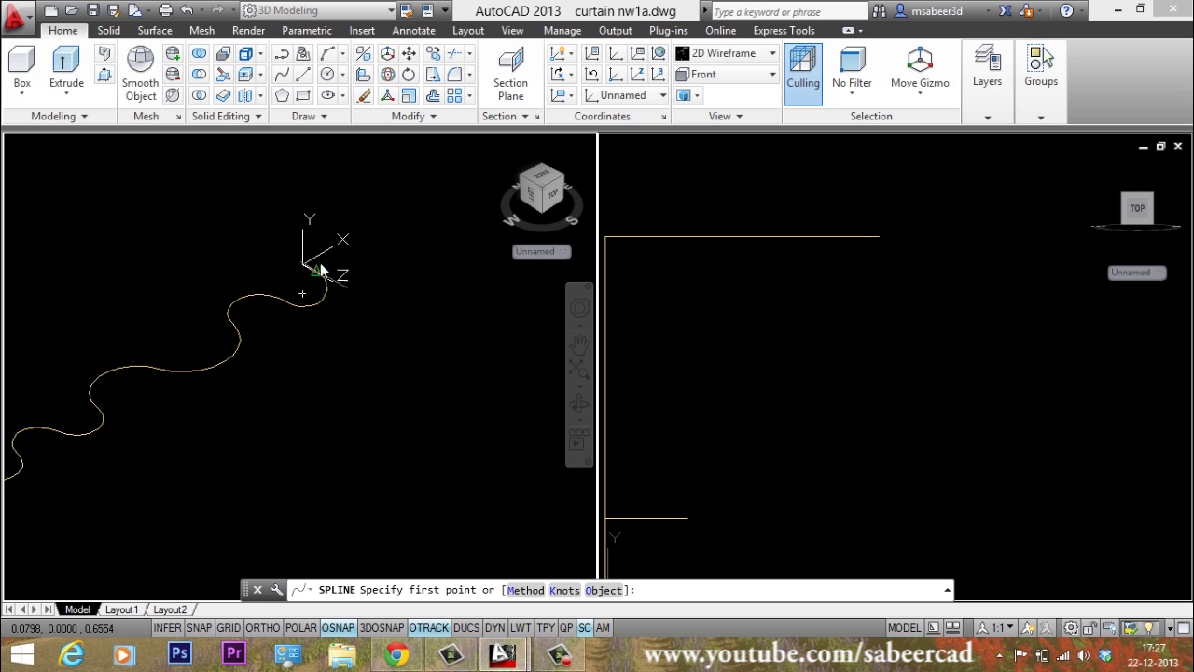
click(305, 275)
scroll(261, 466, down, 8)
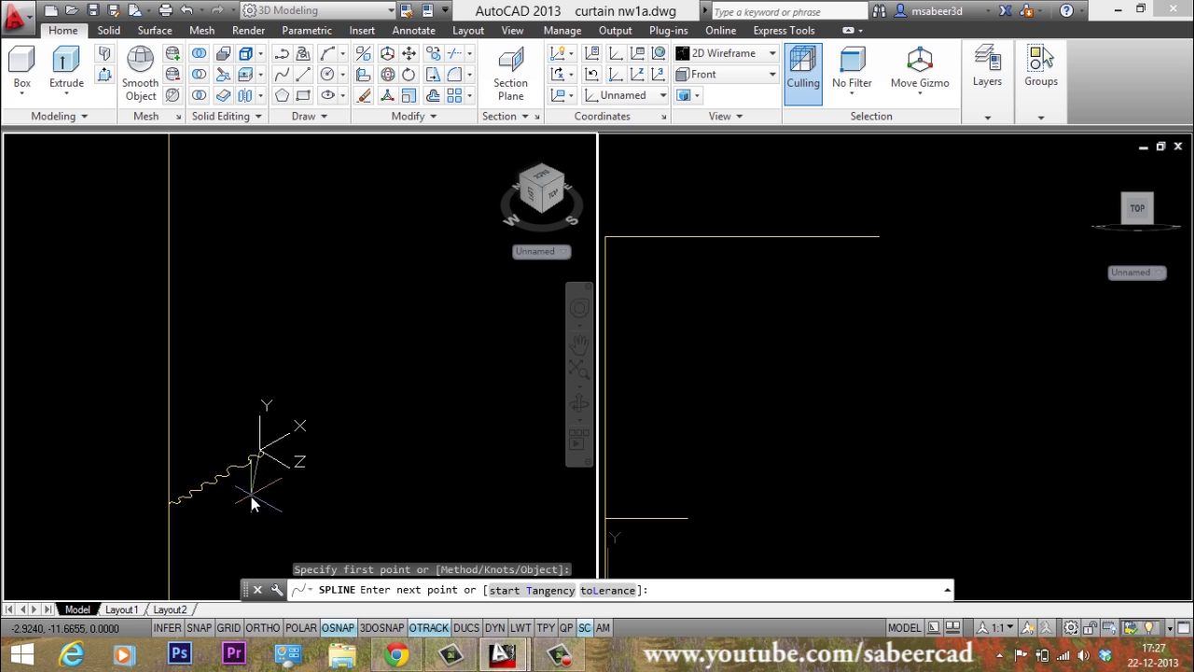
click(764, 413)
scroll(788, 427, down, 2)
scroll(785, 426, up, 2)
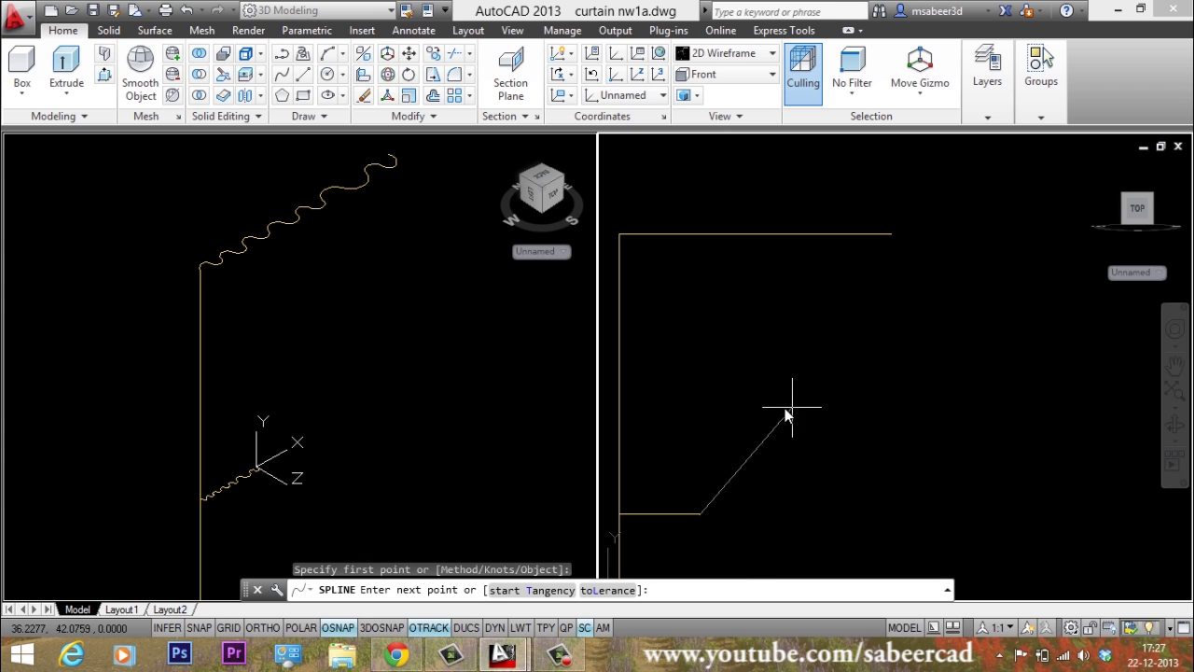
click(800, 411)
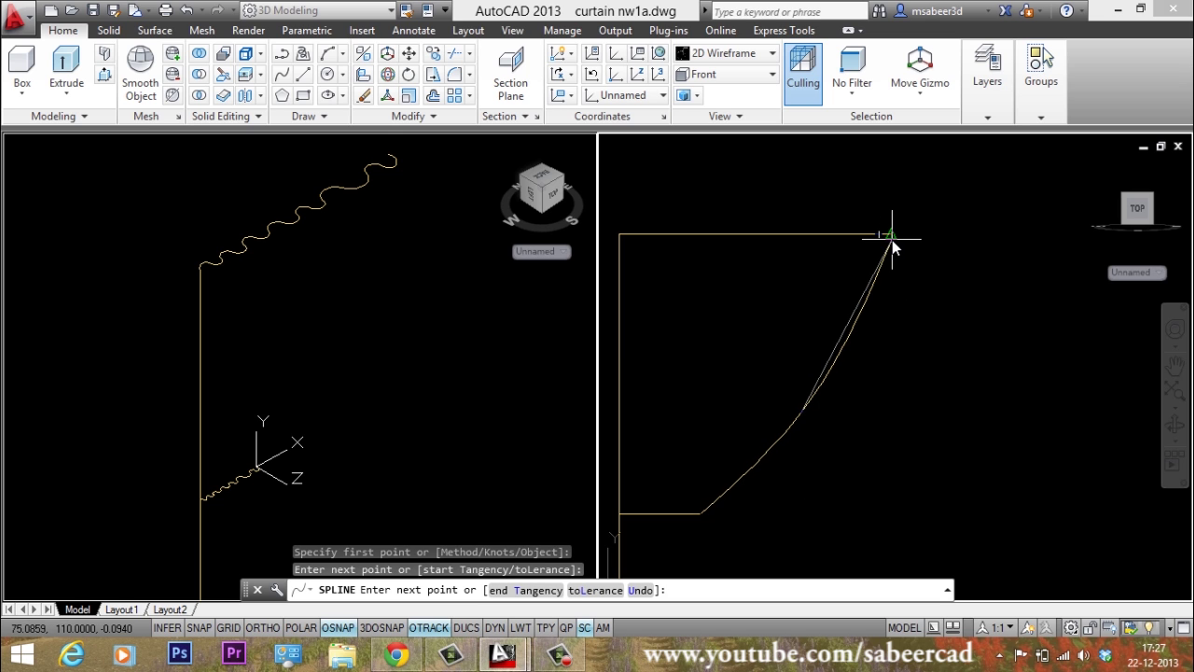
click(395, 178)
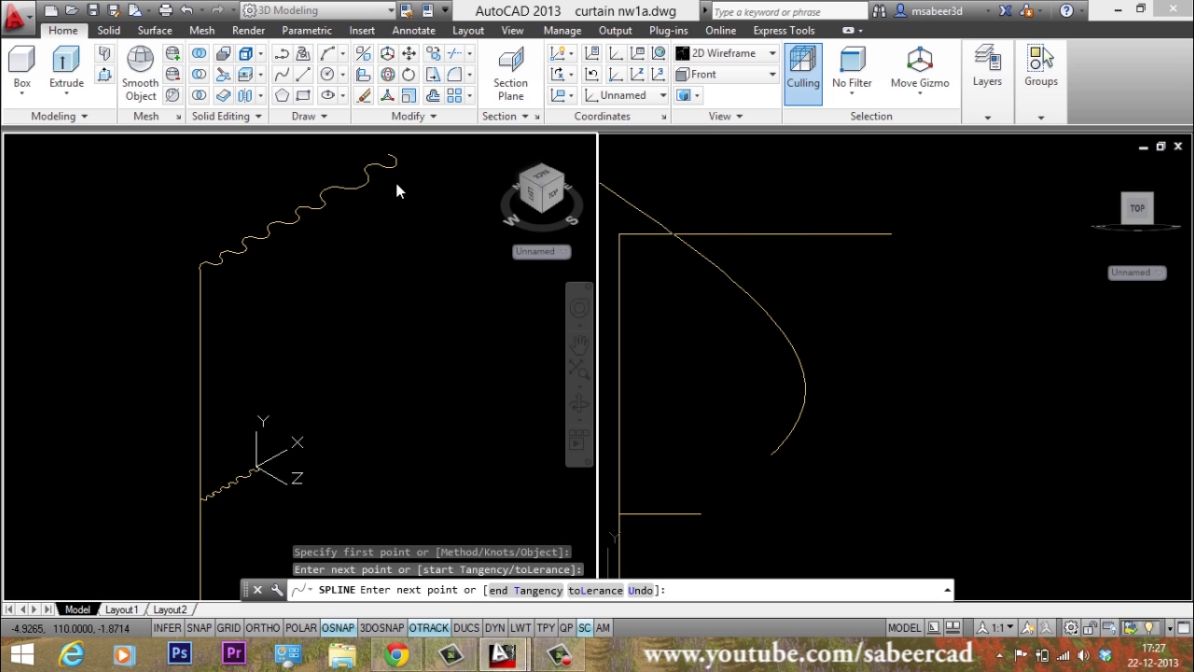
scroll(387, 158, up, 2)
scroll(388, 159, up, 3)
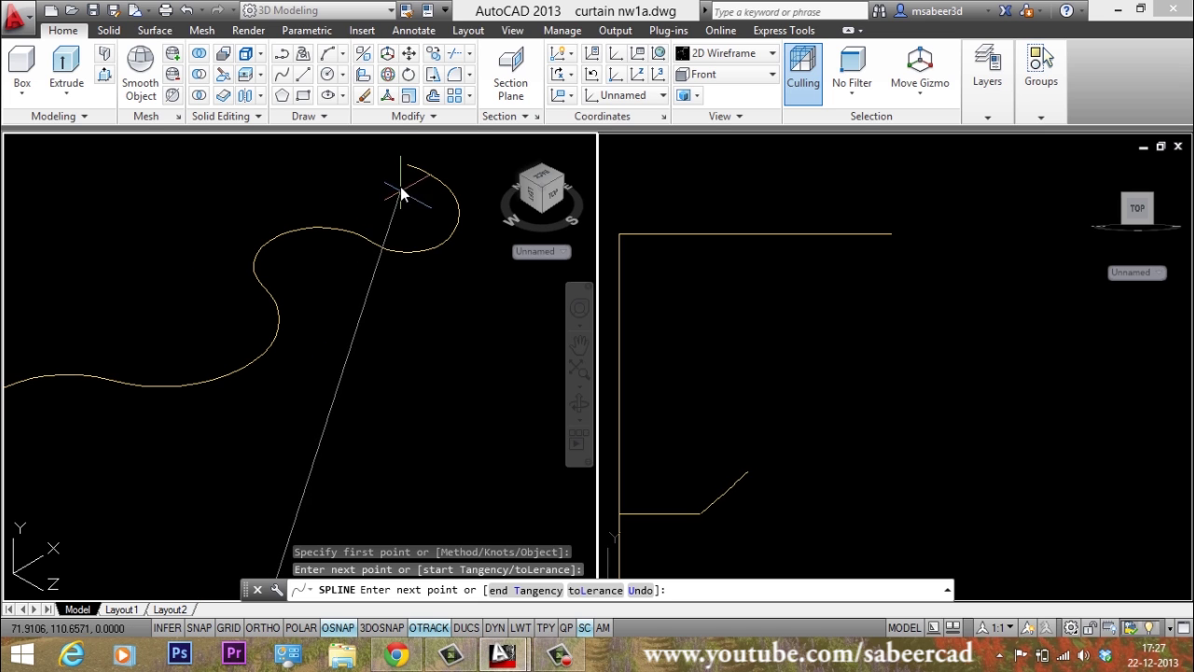
click(410, 174)
scroll(406, 199, down, 2)
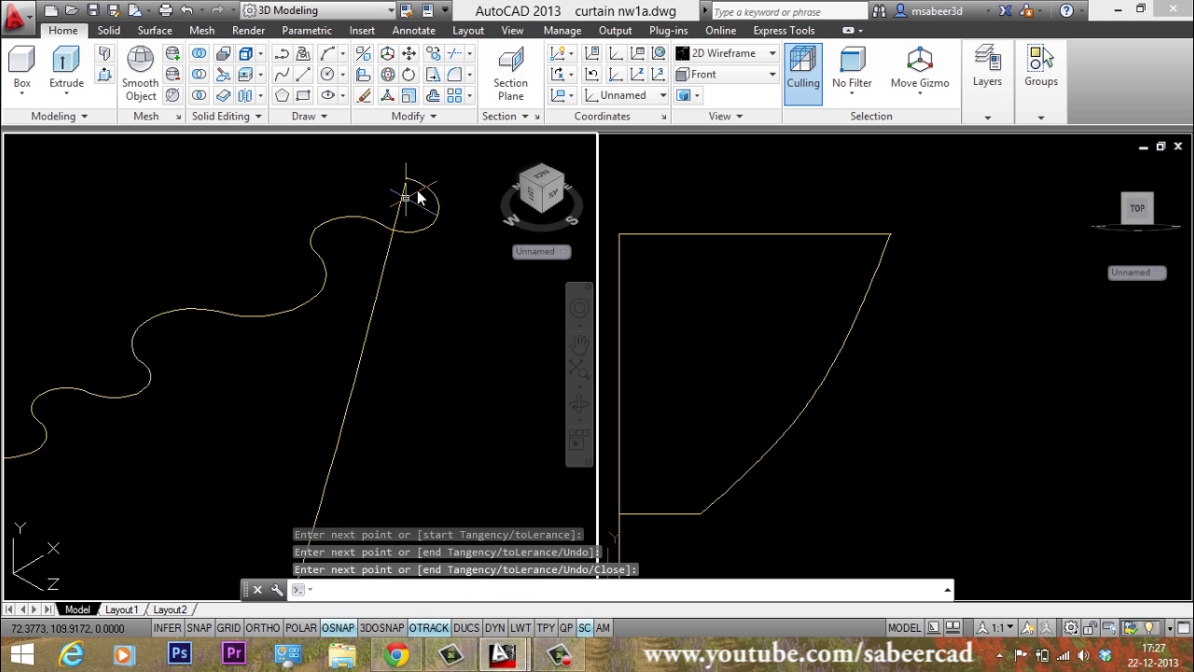
key(Return)
Draw a spline from the right end of the lowest wavy curve through one intermediate point to the right end of the middle wavy curve.
scroll(488, 153, down, 5)
scroll(445, 204, down, 4)
scroll(411, 401, up, 4)
scroll(318, 376, down, 2)
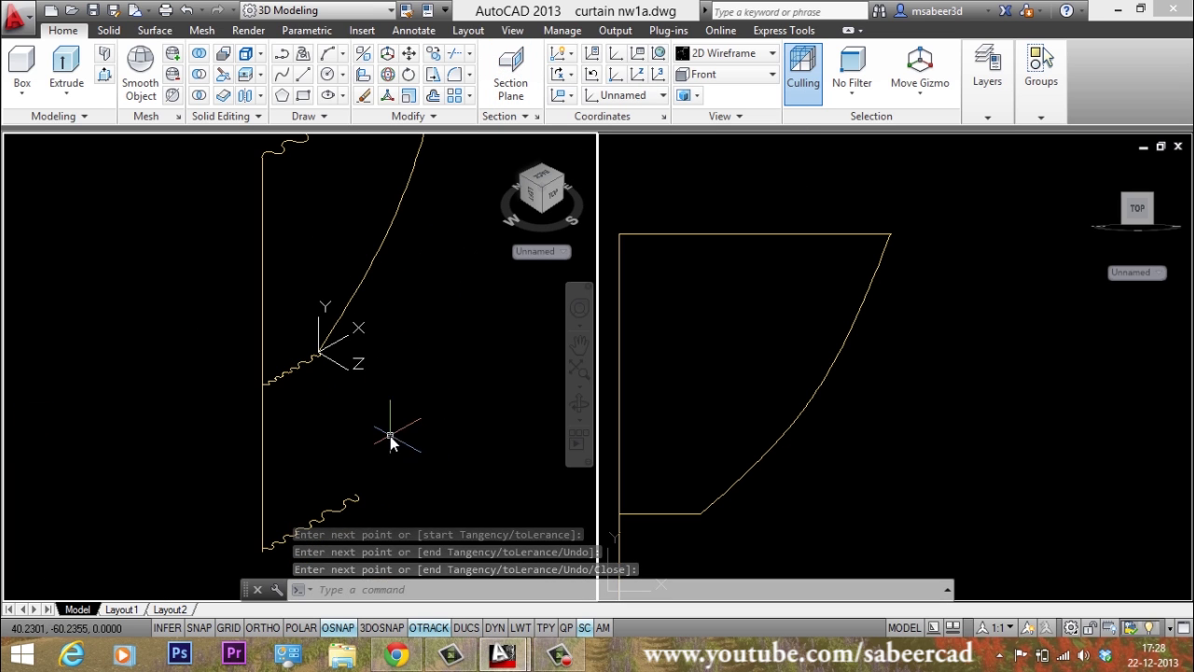
middle_drag(349, 445, 299, 410)
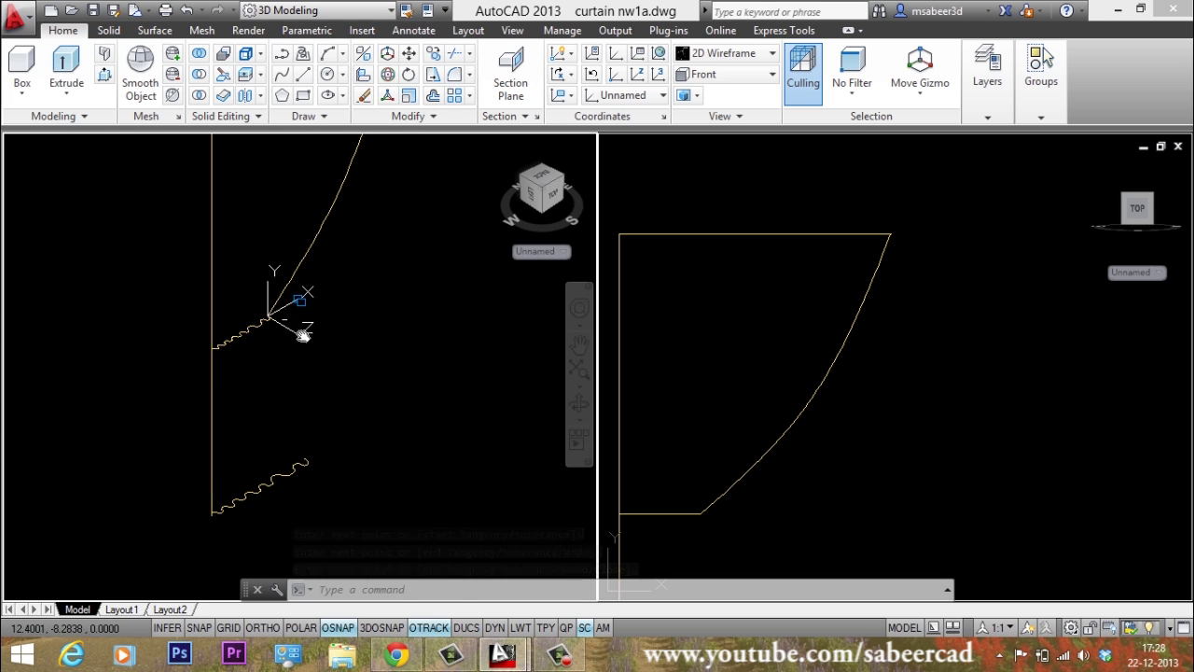
scroll(291, 322, up, 2)
scroll(293, 321, down, 2)
scroll(293, 323, up, 2)
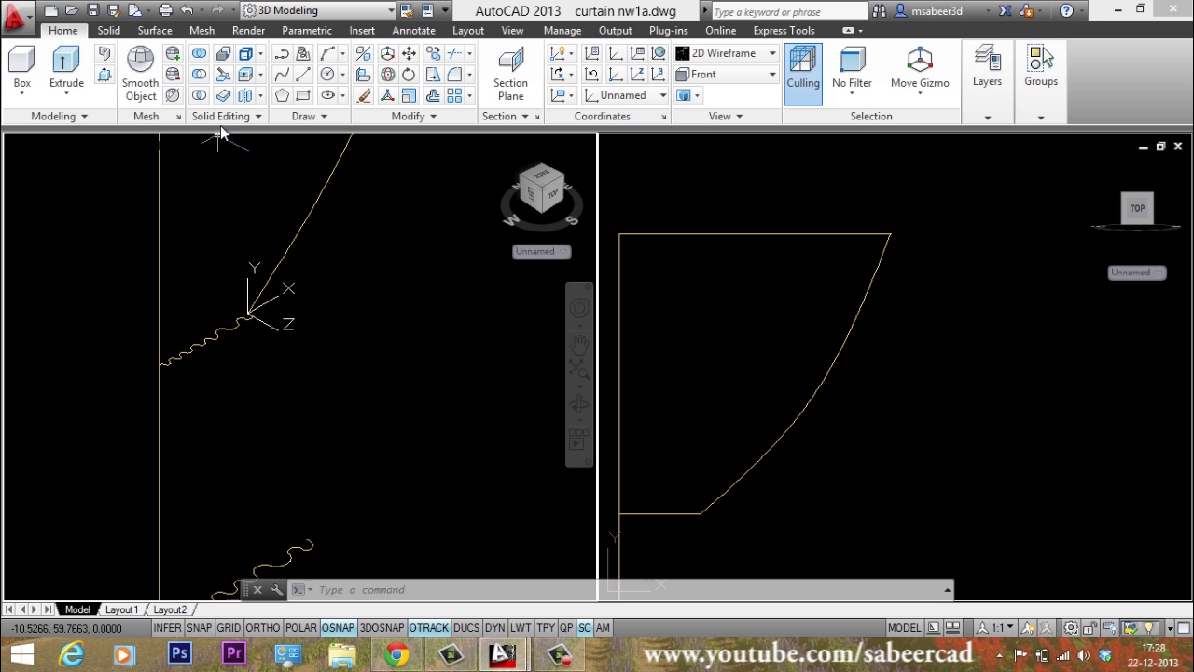
click(281, 74)
scroll(303, 364, down, 2)
scroll(308, 476, up, 4)
click(282, 426)
scroll(429, 383, down, 3)
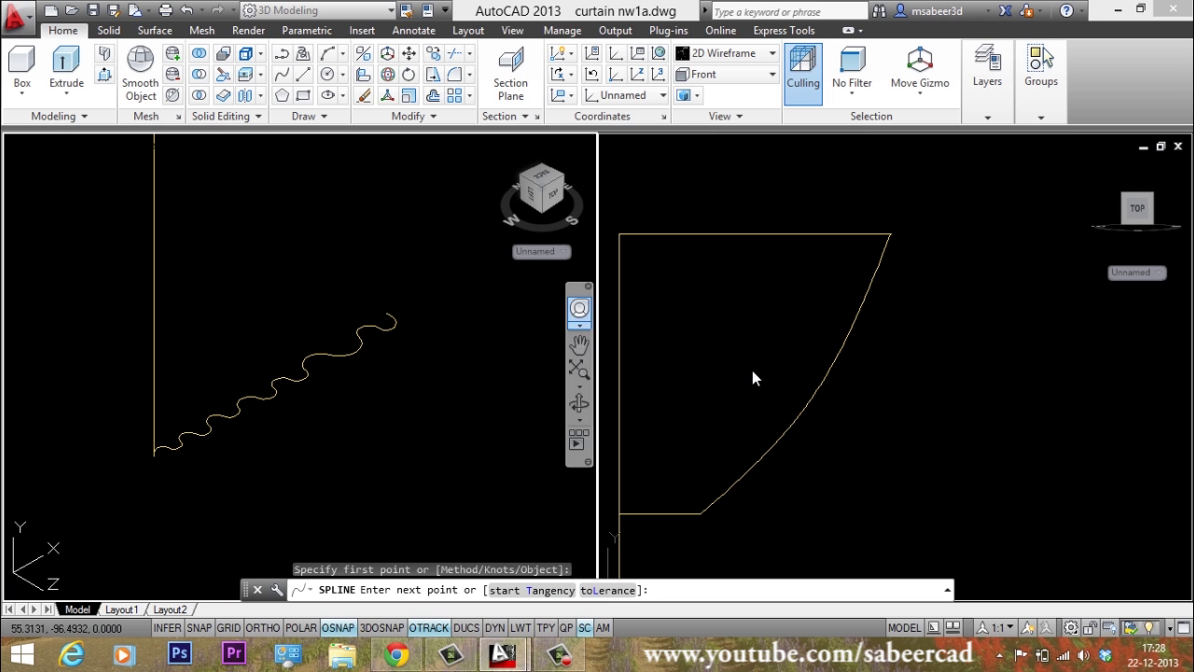
click(712, 398)
scroll(687, 259, down, 4)
scroll(709, 364, up, 4)
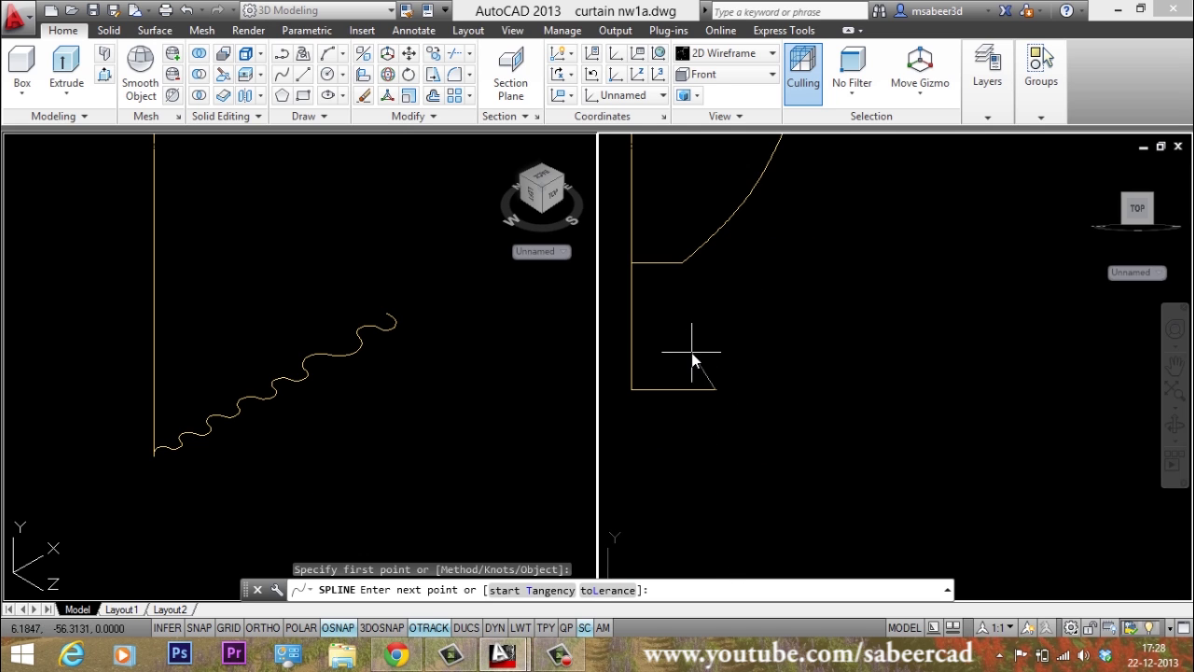
scroll(751, 340, up, 3)
scroll(805, 373, down, 2)
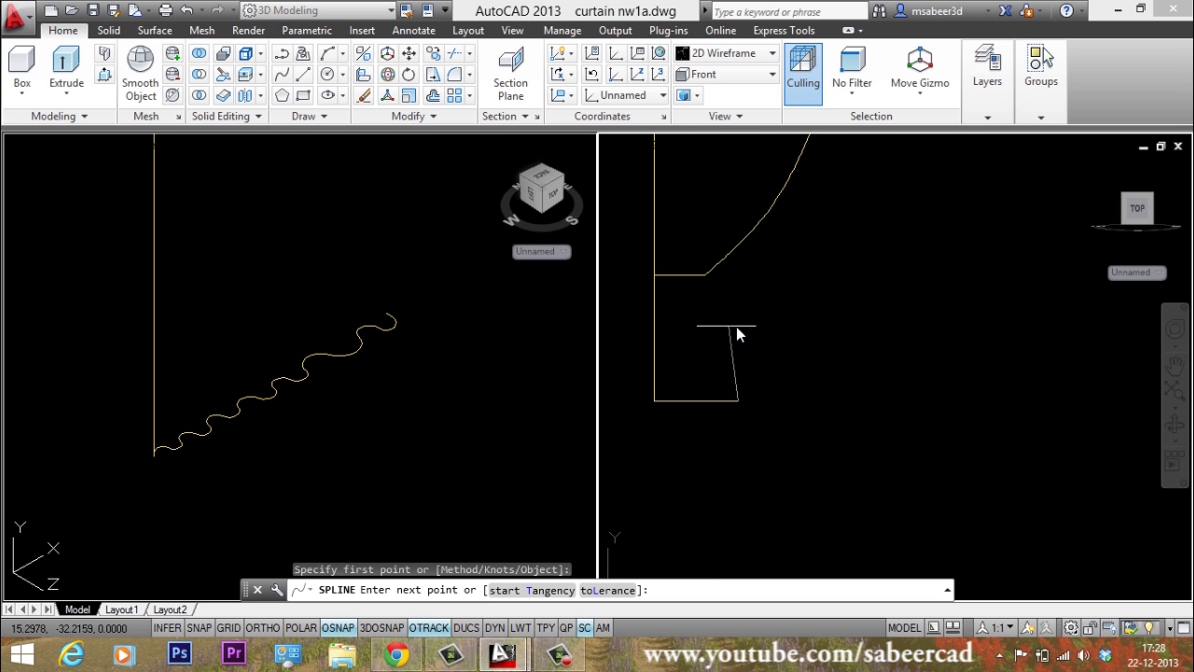
click(726, 332)
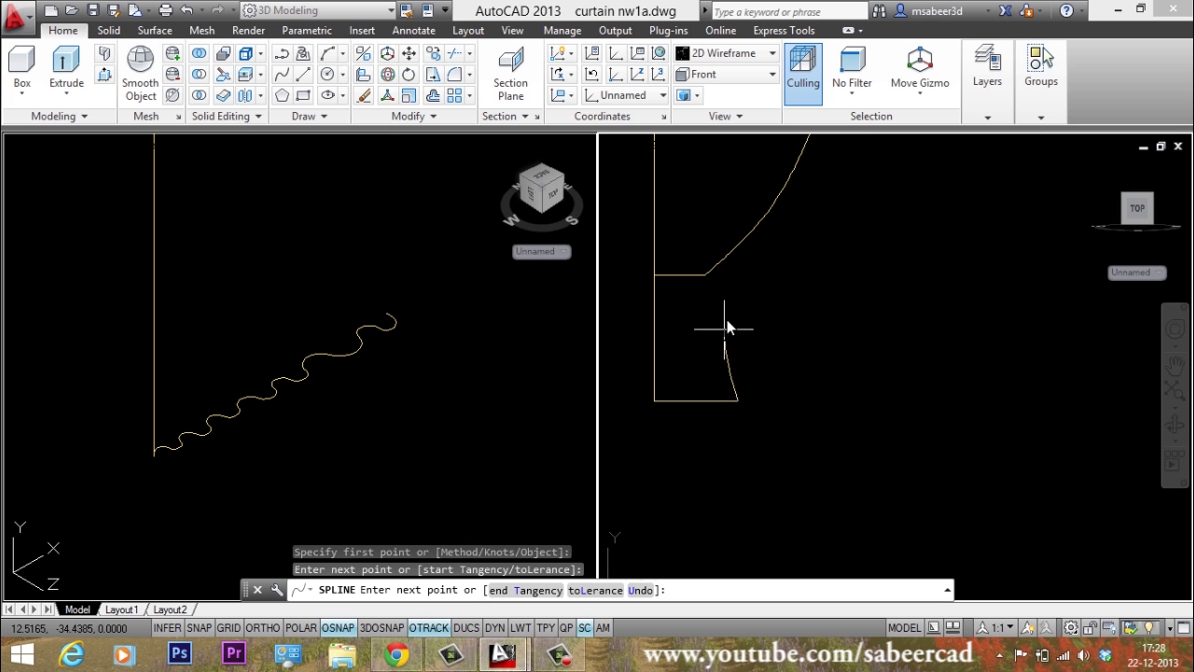
click(375, 456)
scroll(374, 438, up, 6)
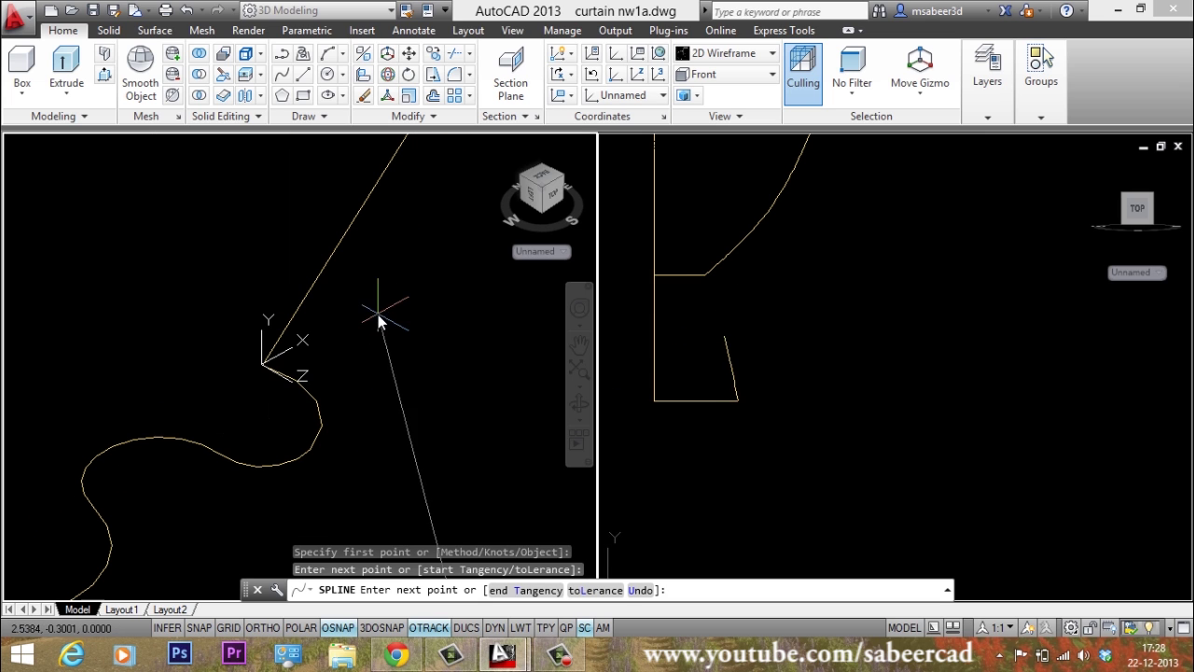
click(269, 363)
scroll(364, 280, down, 3)
scroll(395, 266, down, 2)
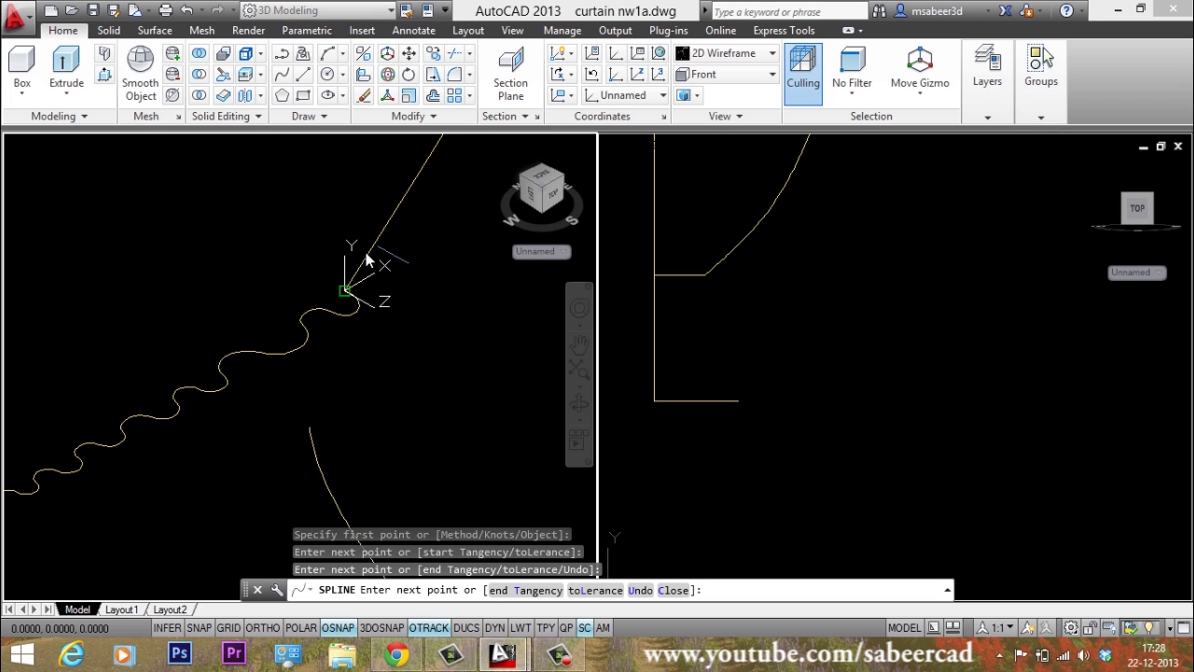
key(Return)
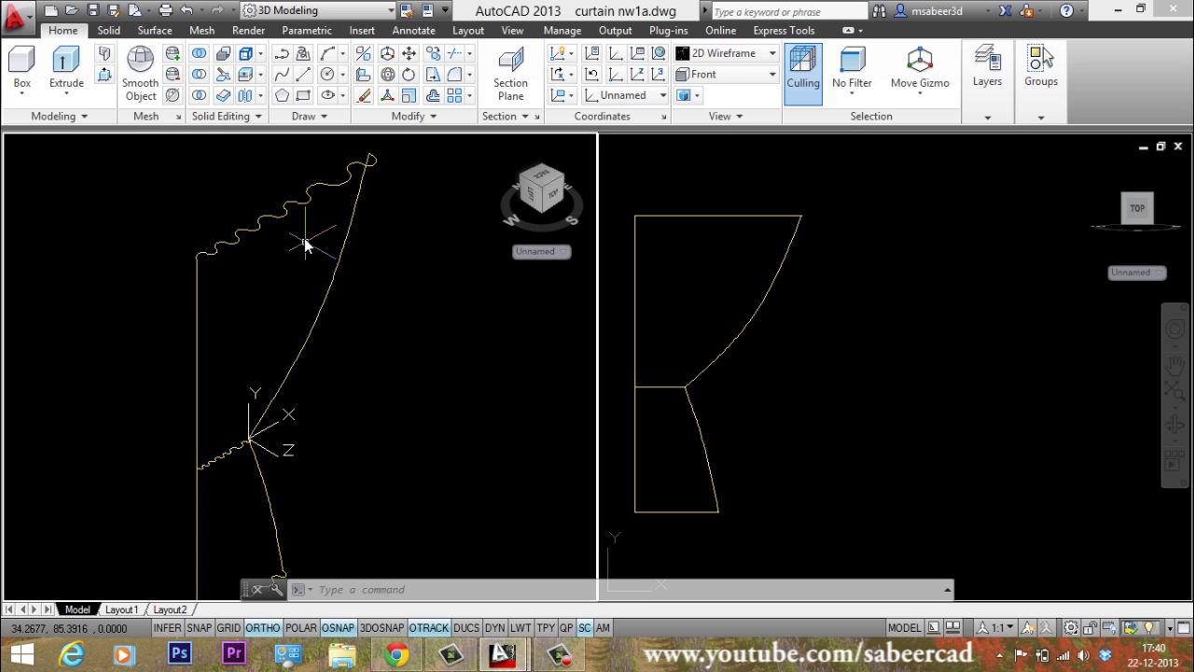
Create an edge surface mesh for the upper curtain from the middle wavy curve, upper spline, top wavy curve and upper vertical line.
click(202, 31)
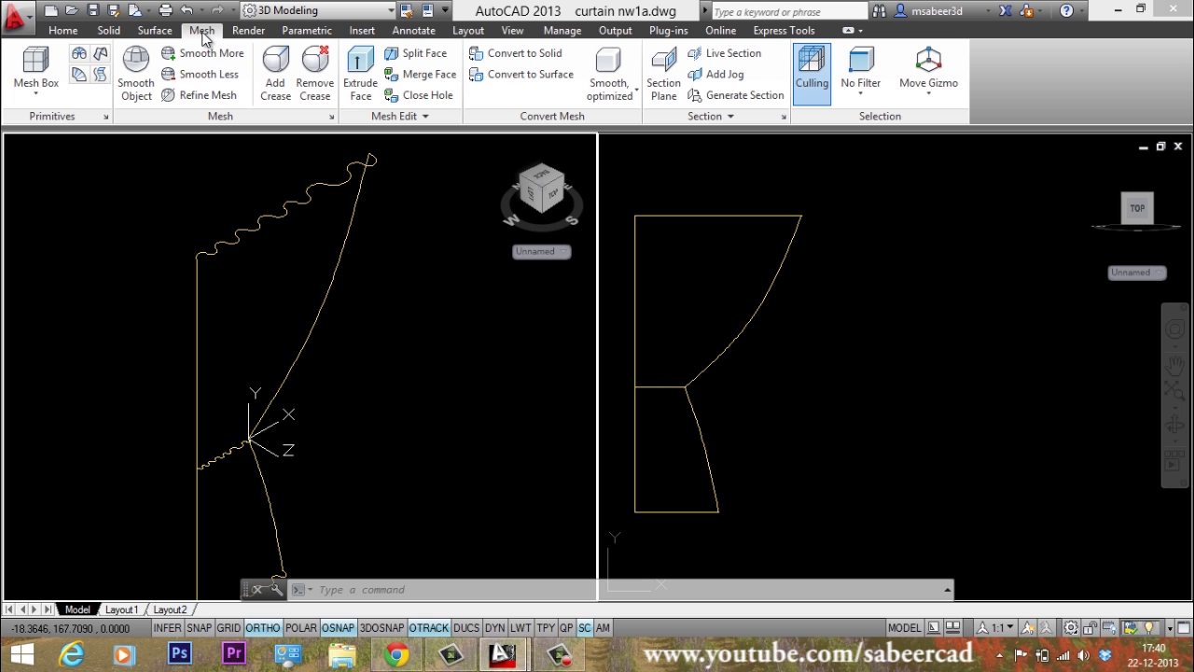
click(100, 57)
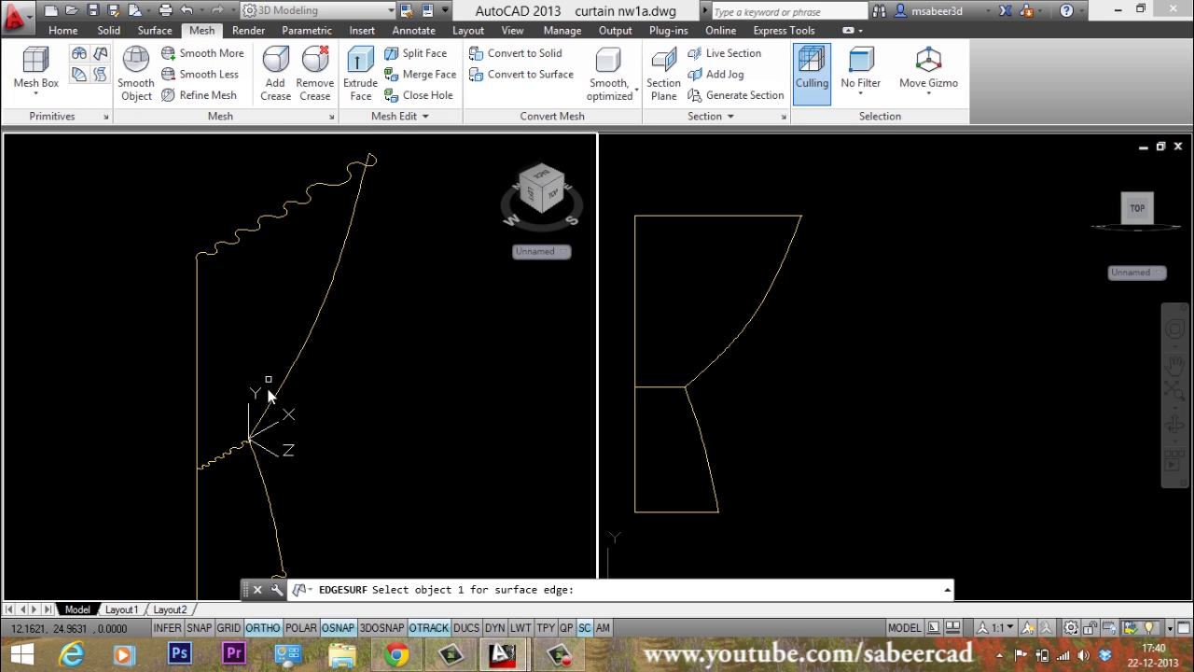
click(221, 459)
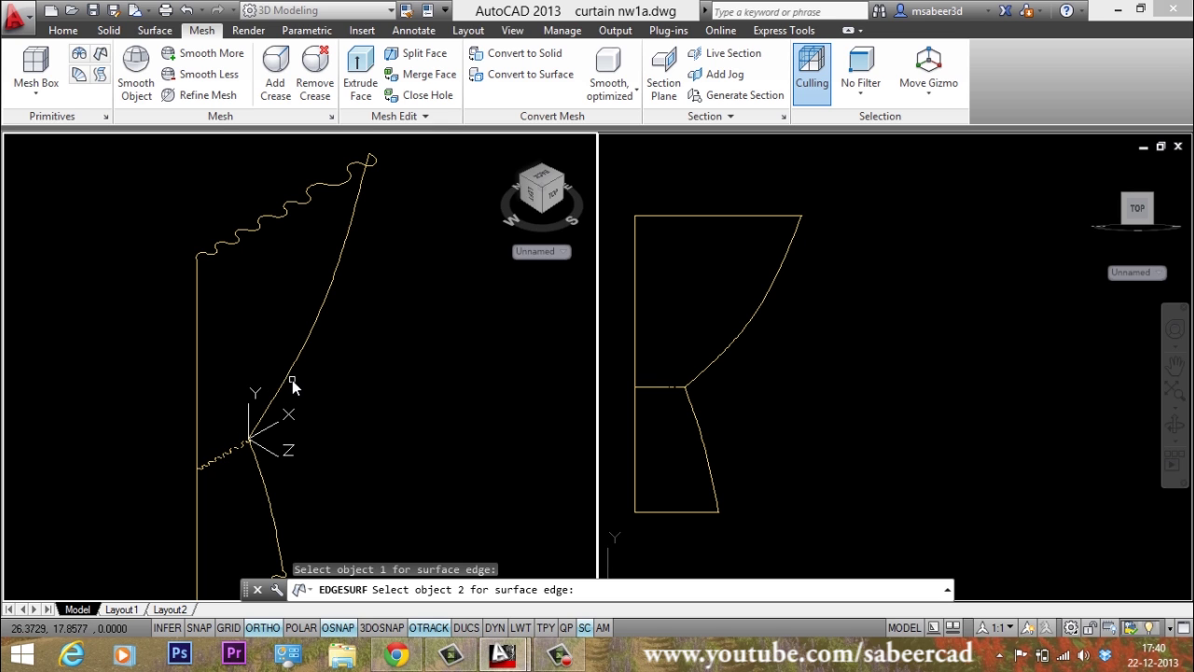
click(292, 380)
click(286, 217)
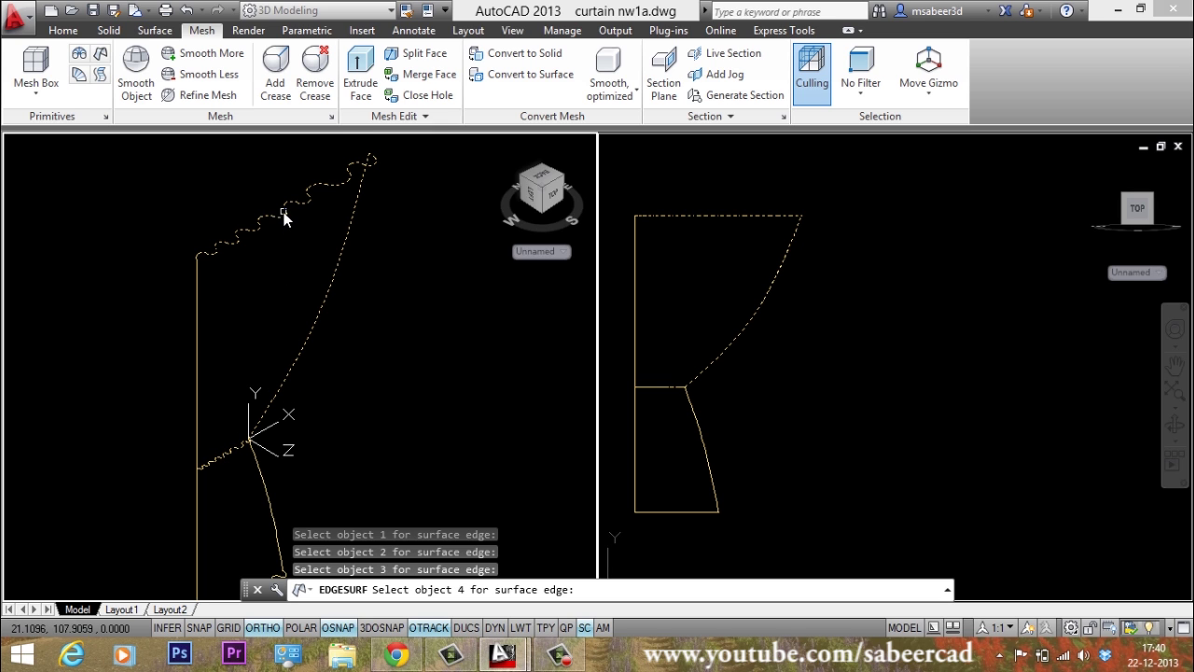
click(199, 308)
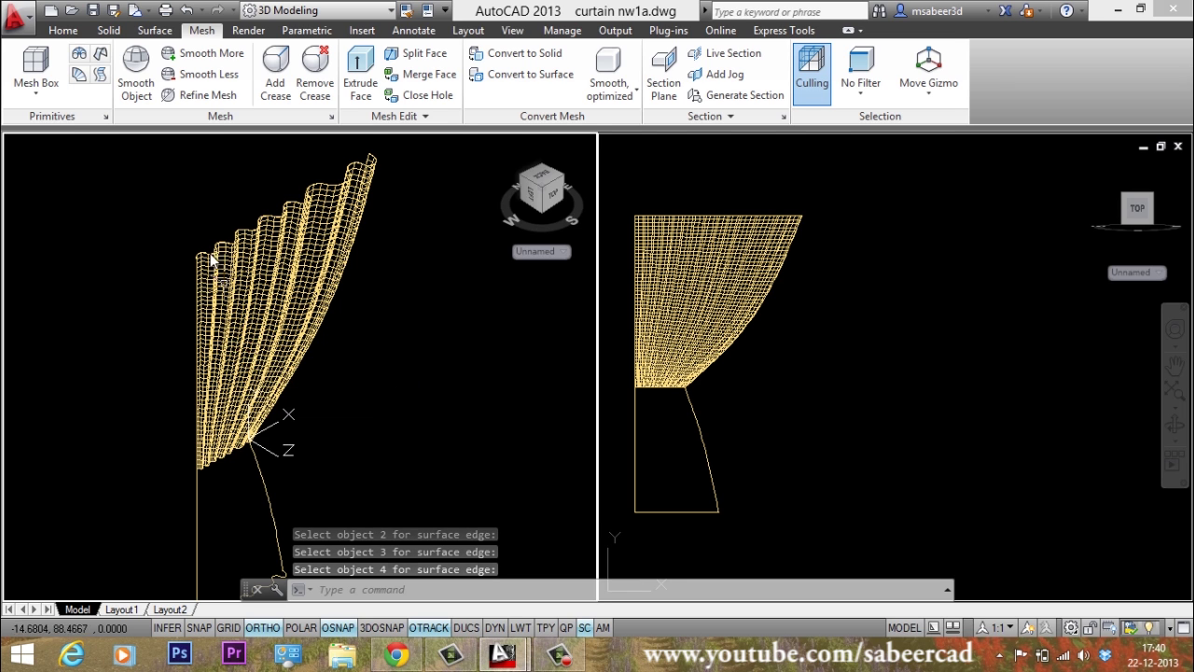
Erase the upper curtain mesh, keeping its boundary curves.
scroll(195, 290, down, 3)
scroll(200, 280, up, 4)
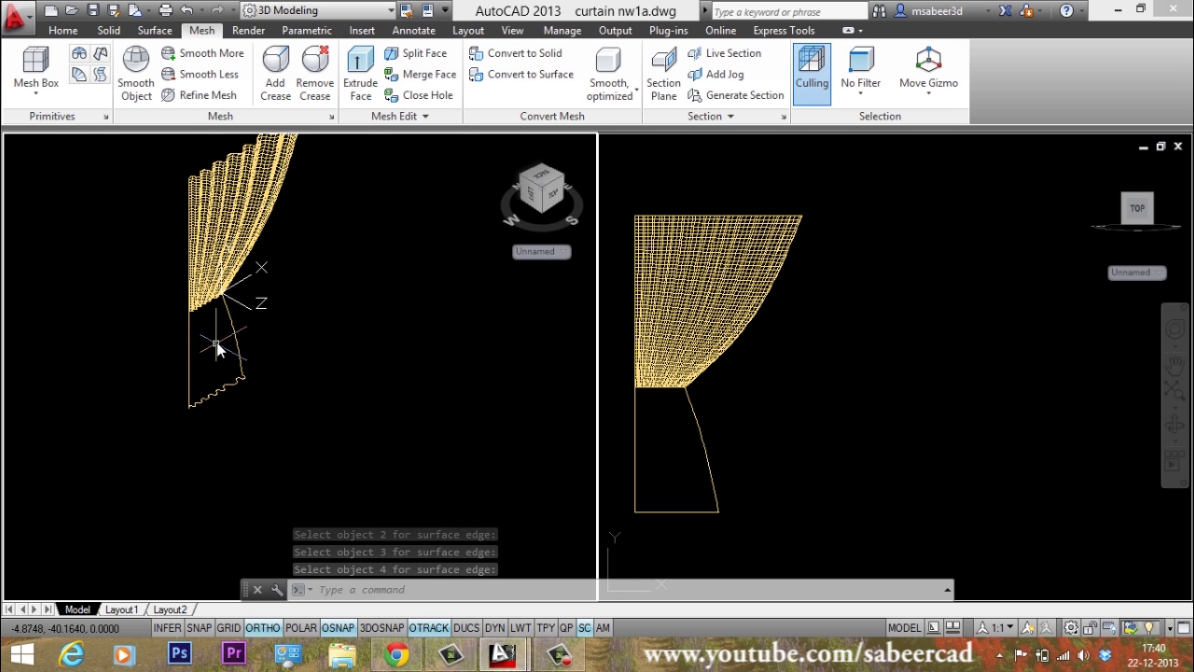
click(213, 244)
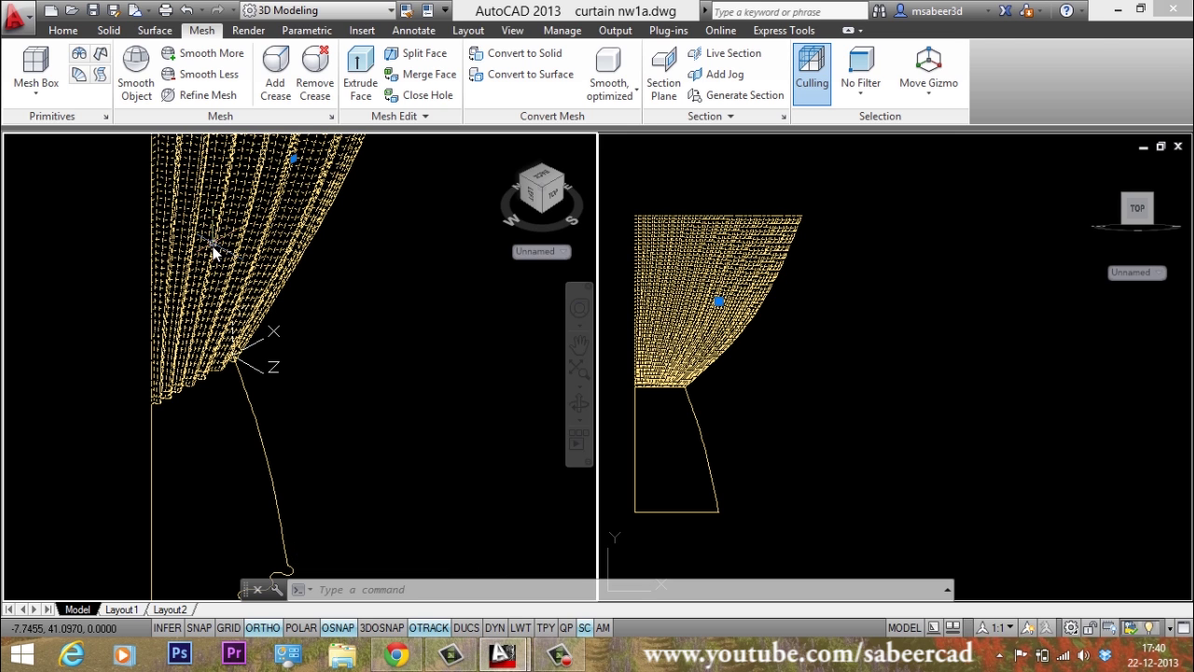
click(63, 30)
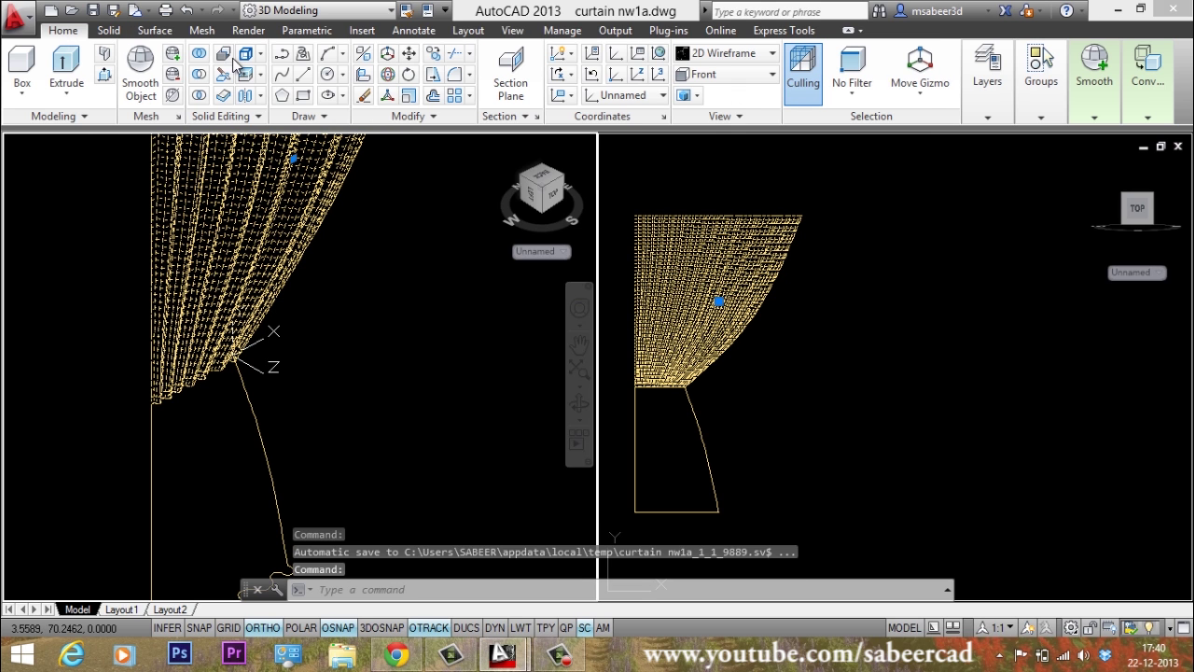
click(364, 95)
Create an edge surface mesh for the lower curtain from the middle wavy curve, lower spline, lowest wavy curve and lower vertical line.
shift+middle_drag(212, 238, 201, 301)
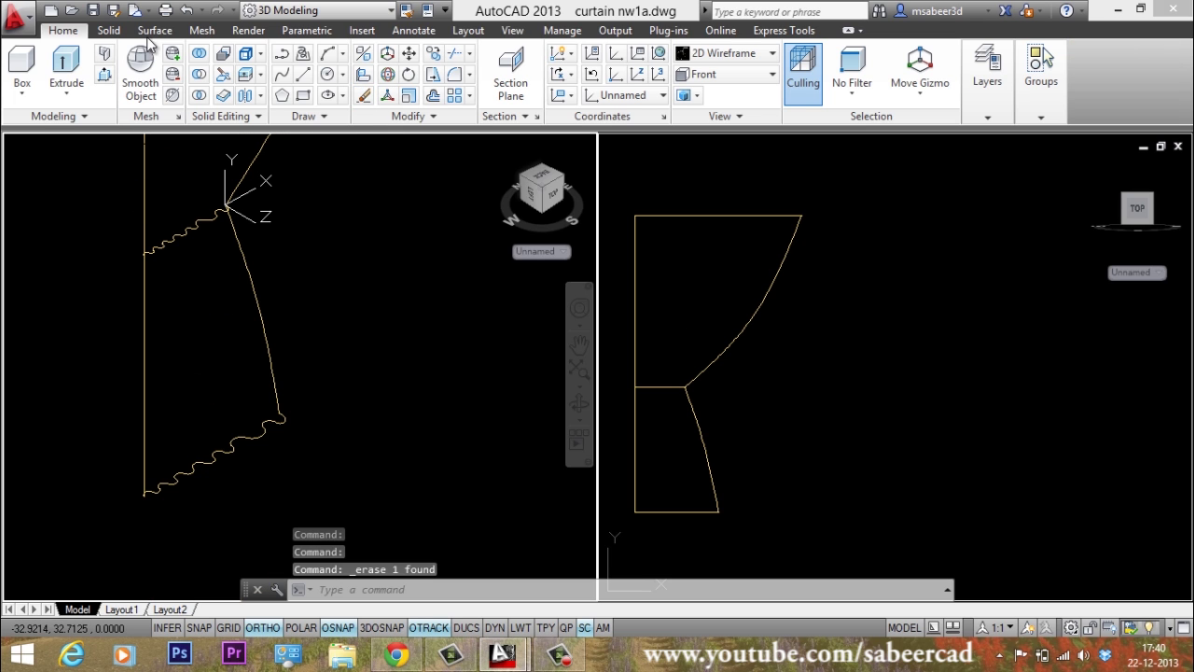
click(202, 30)
click(102, 60)
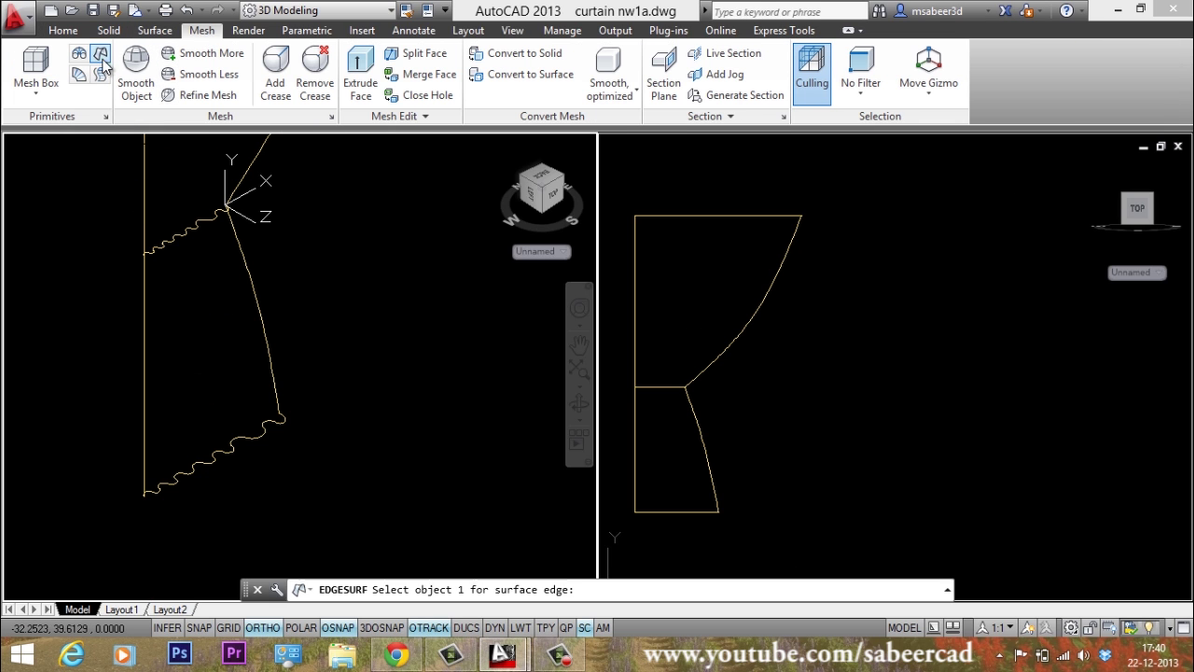
click(198, 231)
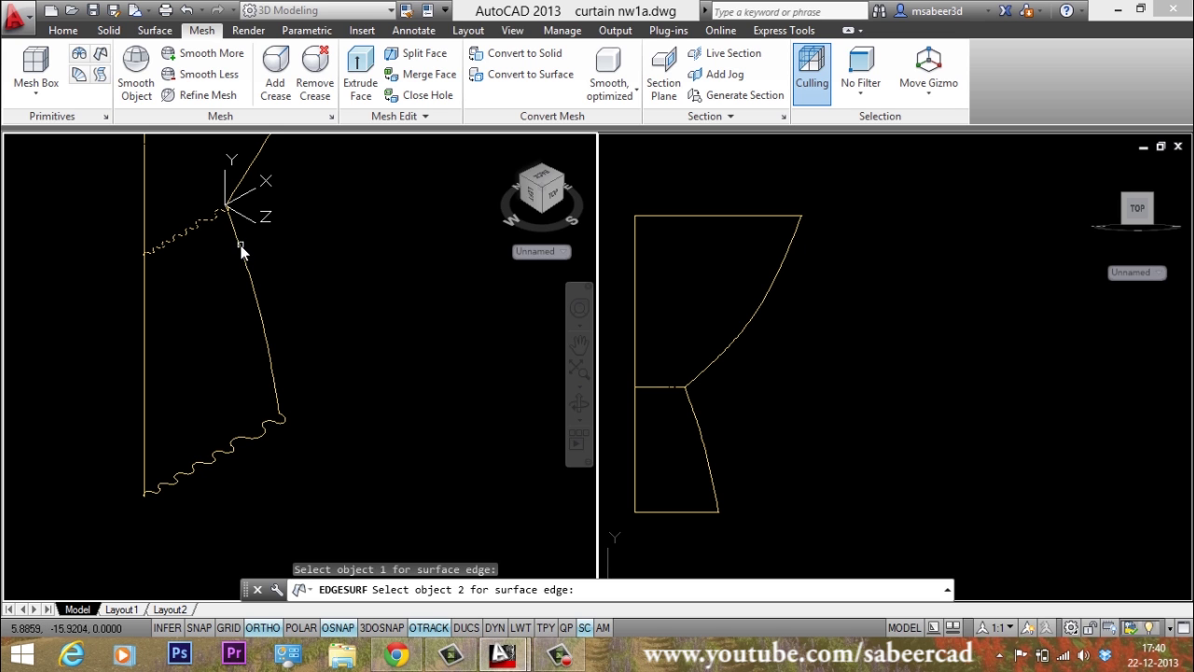
click(240, 246)
click(248, 437)
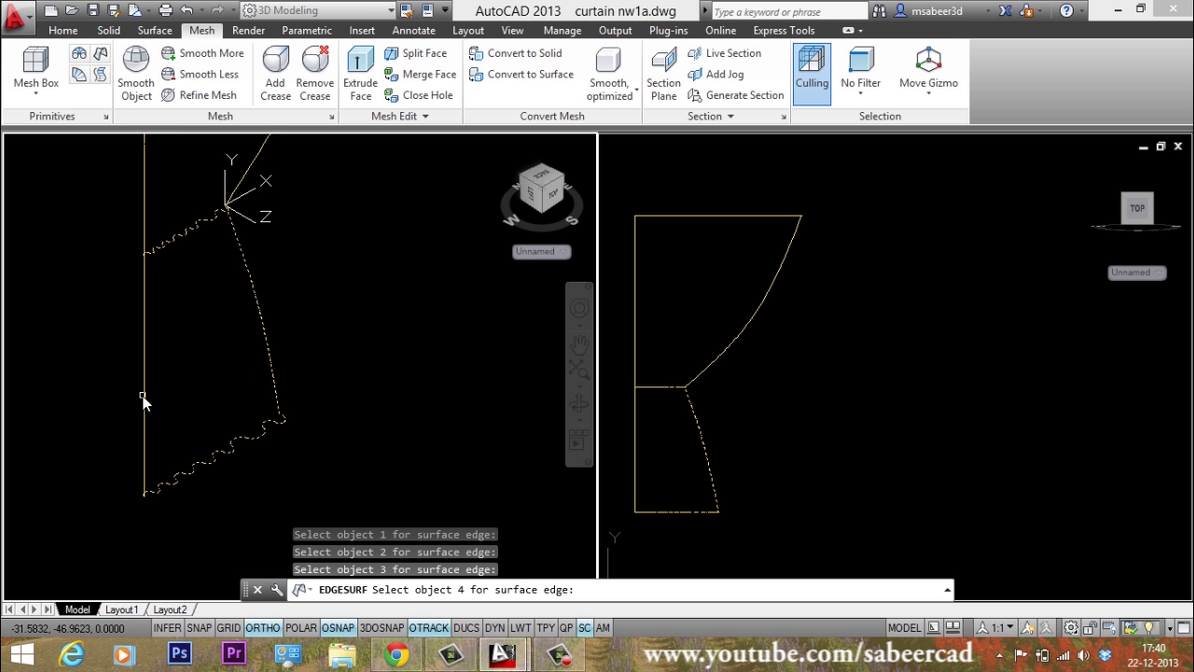
click(145, 401)
mouse_move(177, 466)
shift+middle_down()
mouse_move(182, 397)
mouse_move(202, 375)
shift+middle_up()
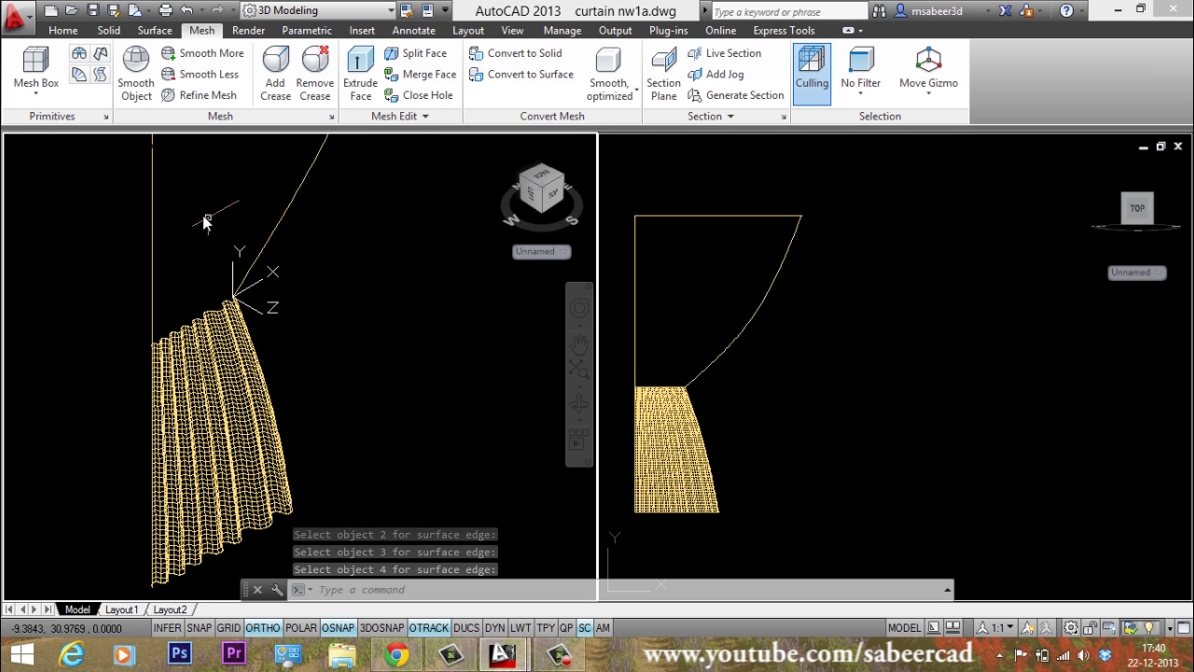
key(Escape)
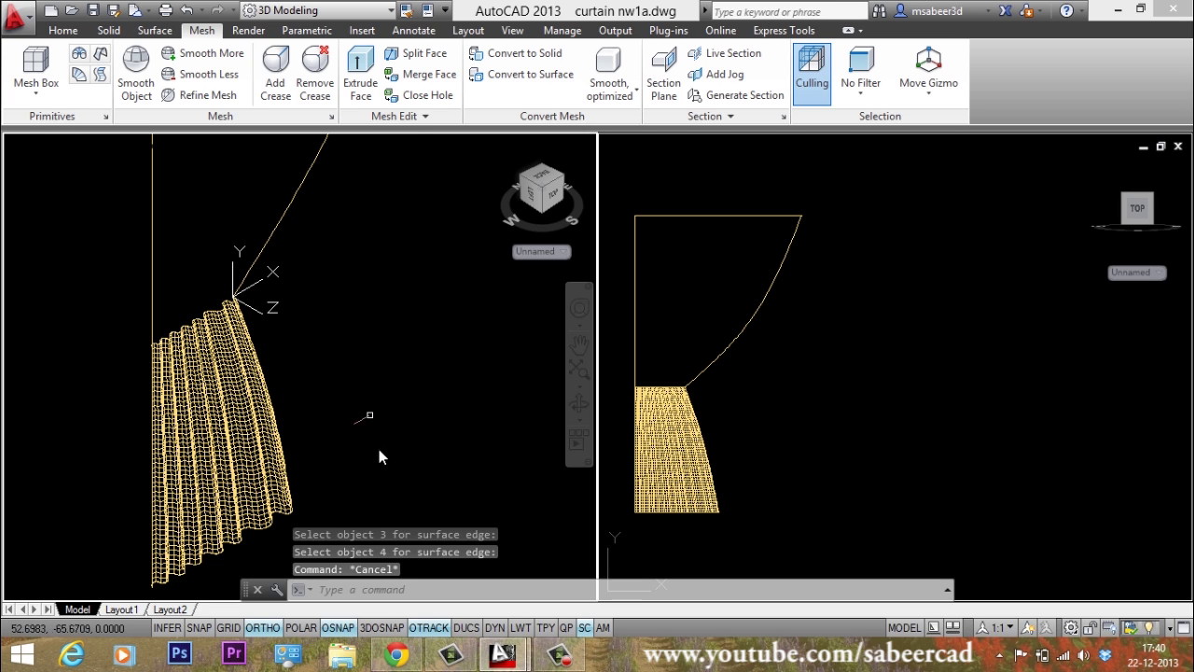
Restore the erased upper curtain mesh with the OOPS command so both curtain parts are present.
click(325, 589)
text(opo)
key(Escape)
text(ops)
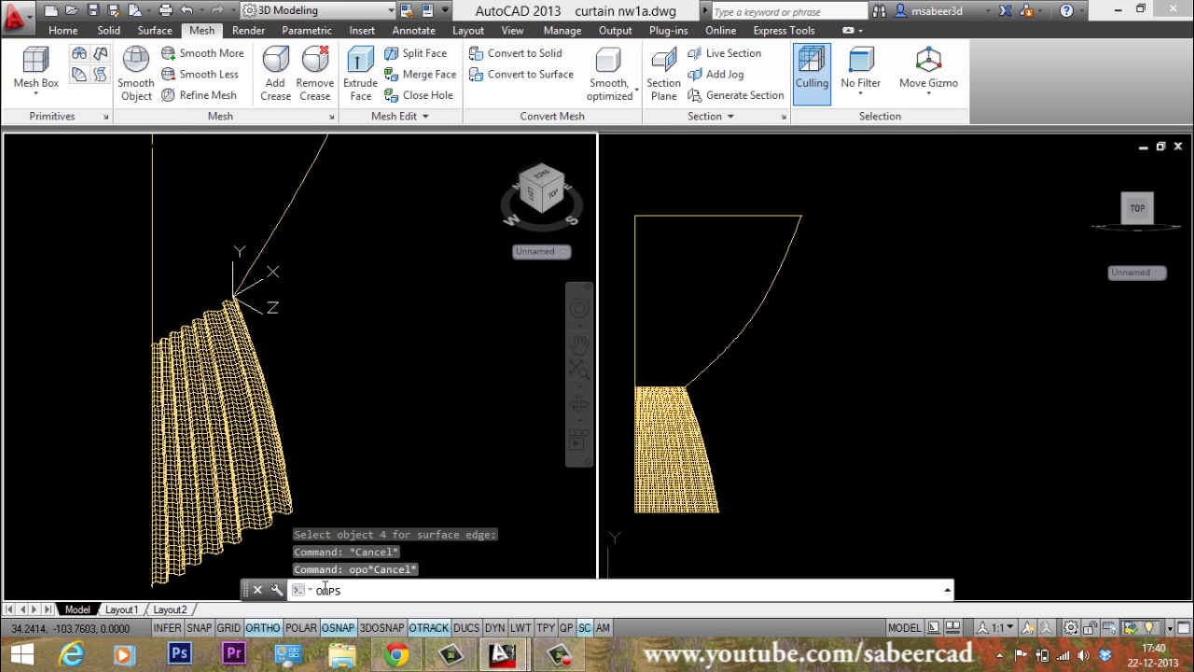
key(Return)
shift+middle_drag(298, 533, 314, 448)
shift+middle_drag(199, 397, 208, 419)
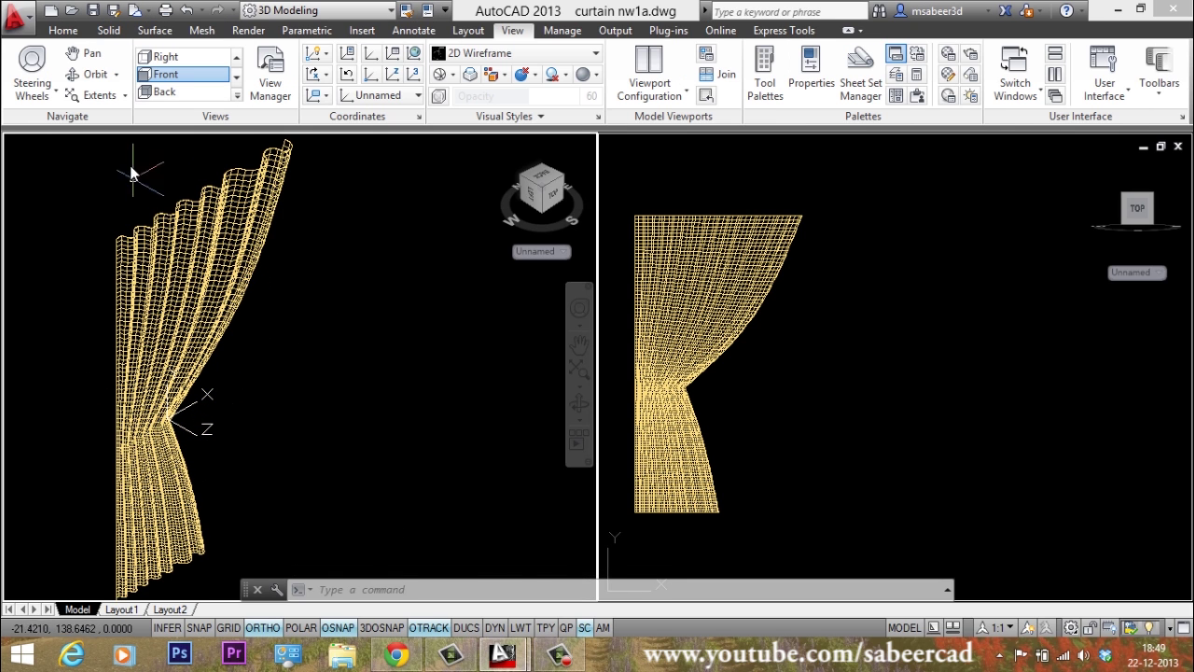
Set the isometric viewport's visual style to Realistic and view the whole curtain.
click(111, 147)
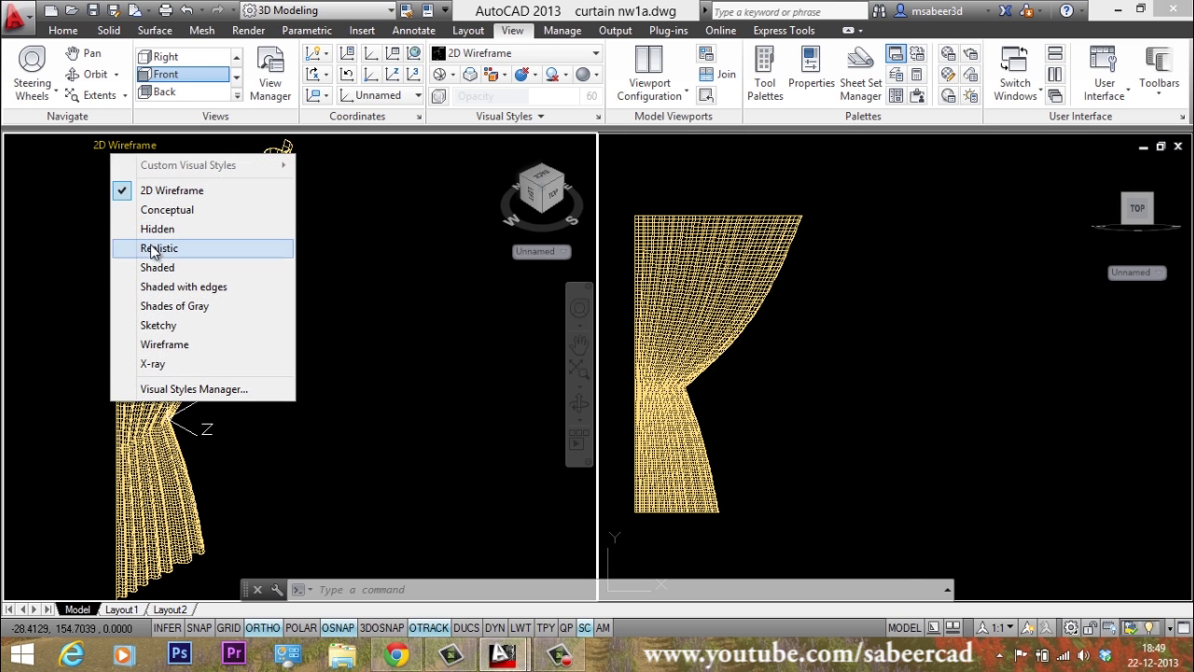
click(151, 246)
scroll(154, 339, up, 2)
scroll(143, 413, down, 2)
scroll(130, 428, up, 2)
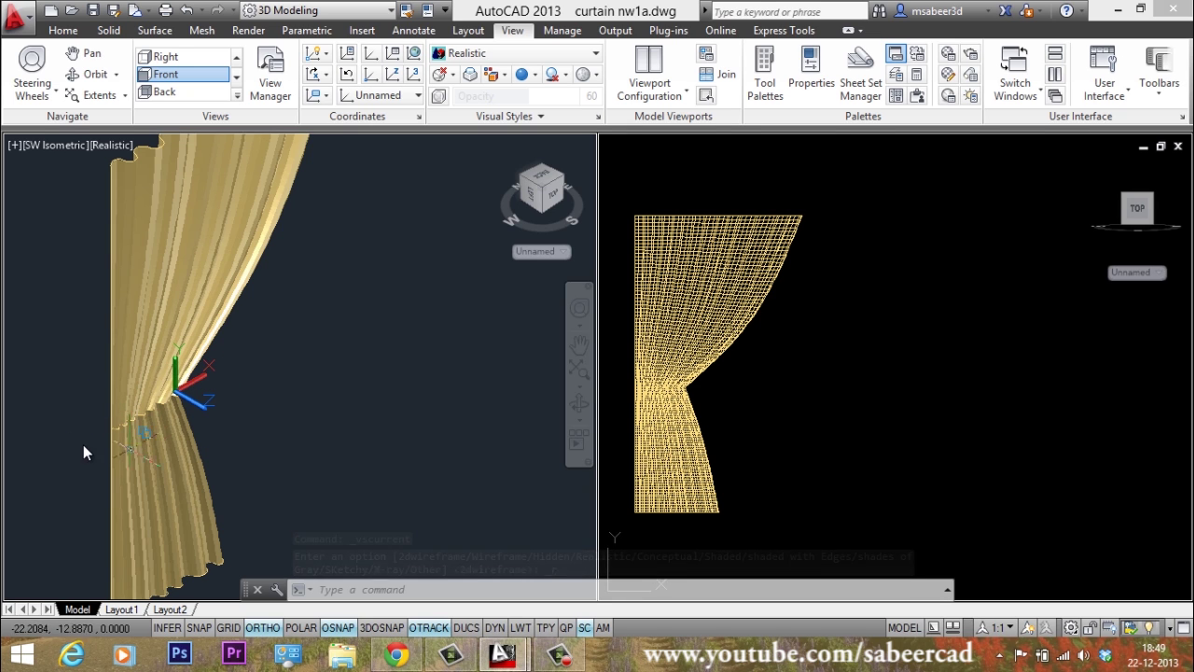
scroll(175, 363, down, 2)
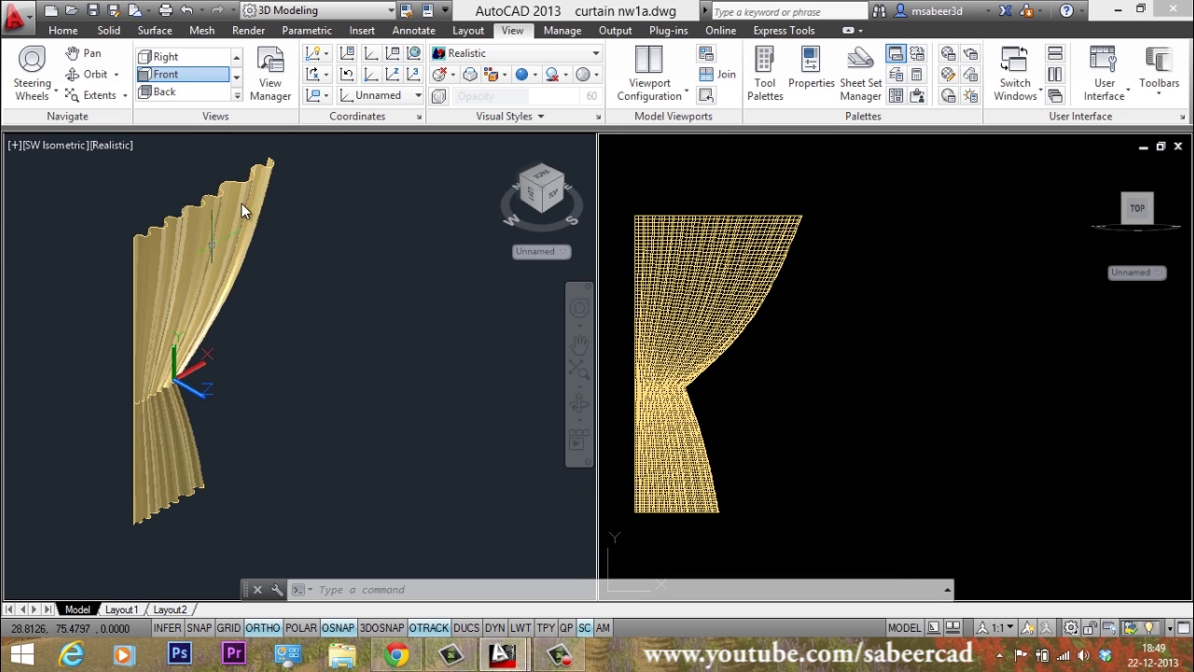
Erase the upper and lower curtain meshes with their outer boundary curves, keeping only the middle wavy curve.
text(e)
key(Return)
click(292, 166)
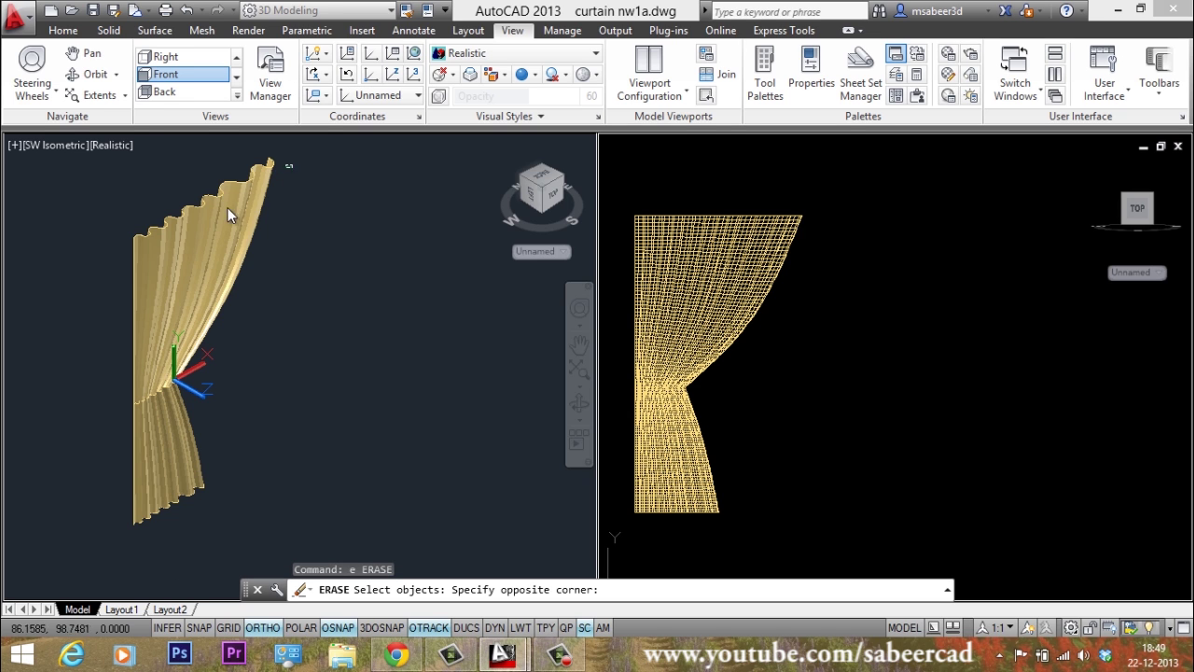
click(97, 270)
click(221, 455)
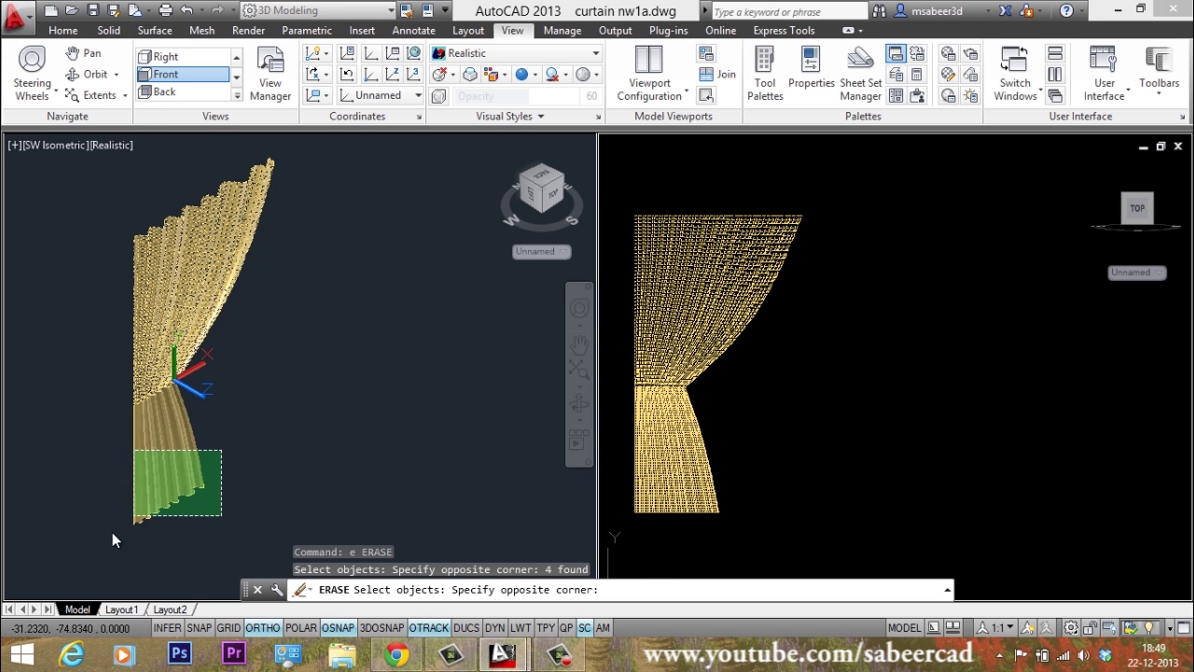
click(103, 545)
key(Return)
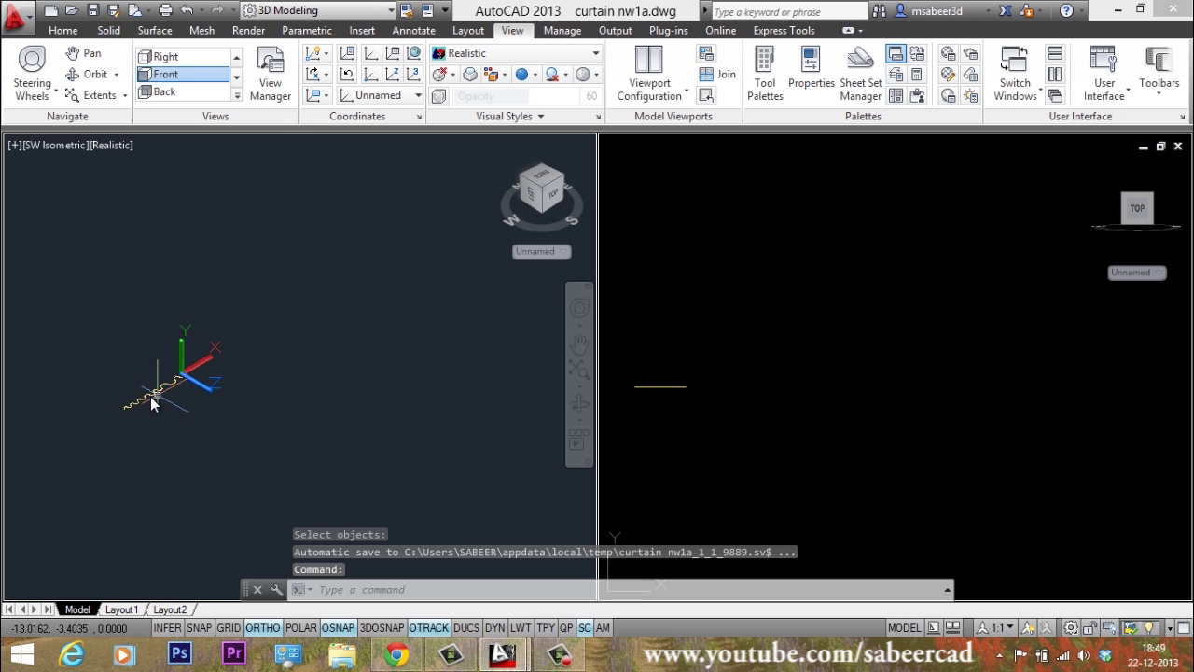
scroll(149, 398, up, 3)
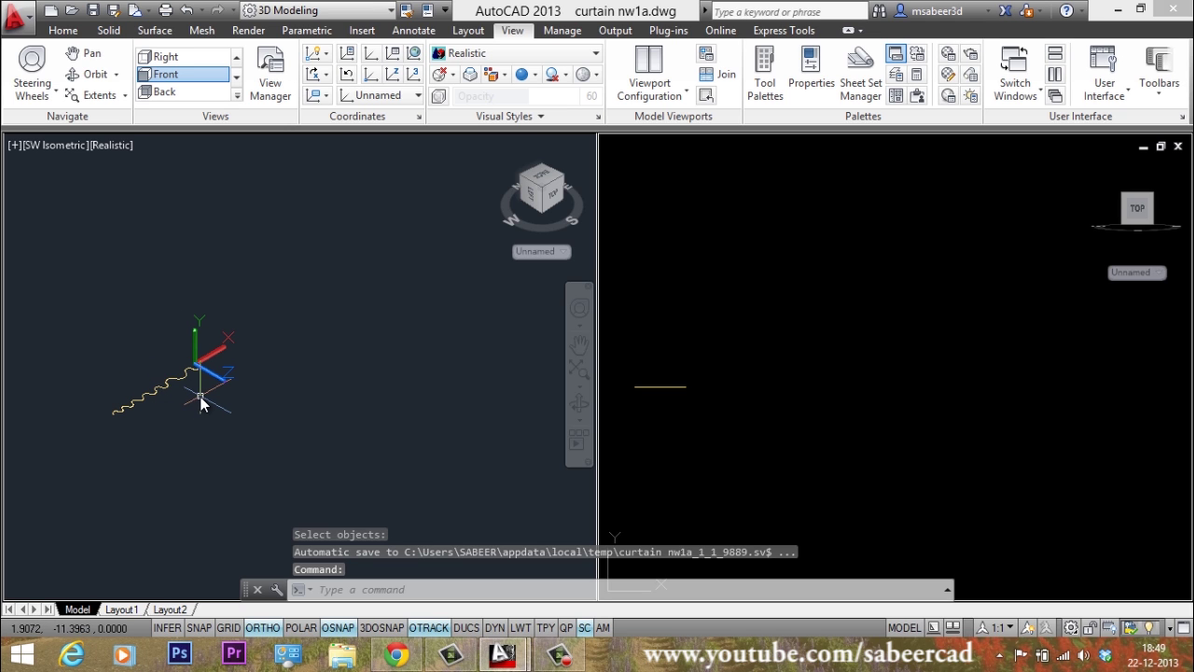
Set the wireframe viewport to the Top view, framed on the middle wavy curve.
click(702, 333)
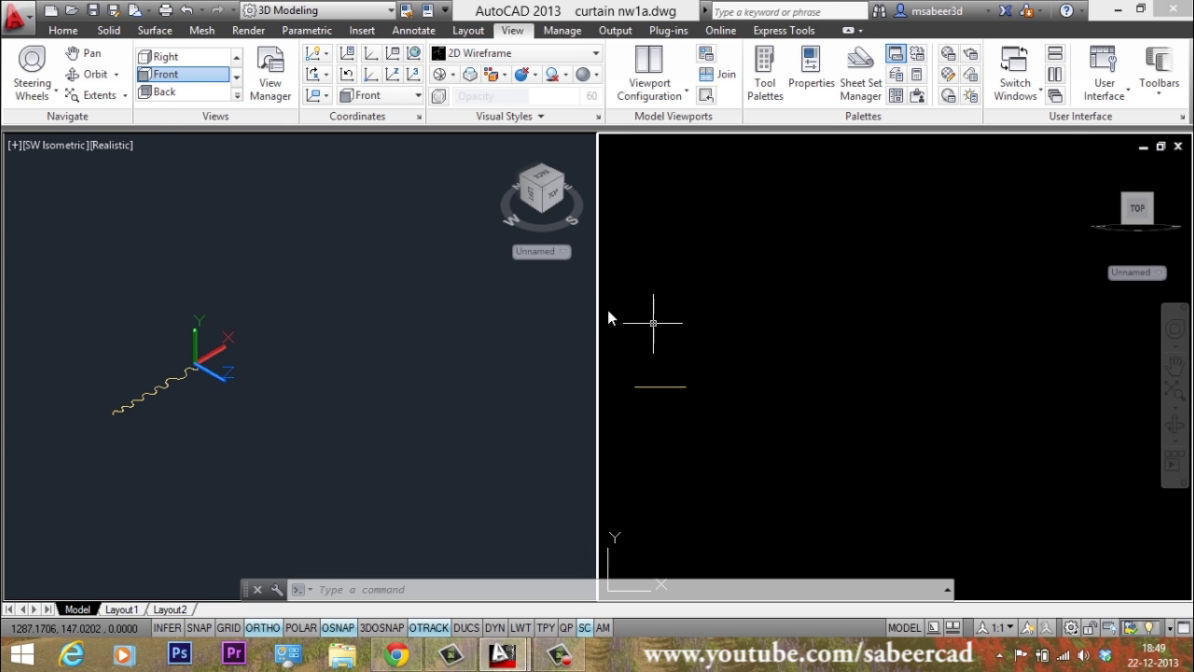
scroll(168, 92, up, 1)
click(181, 59)
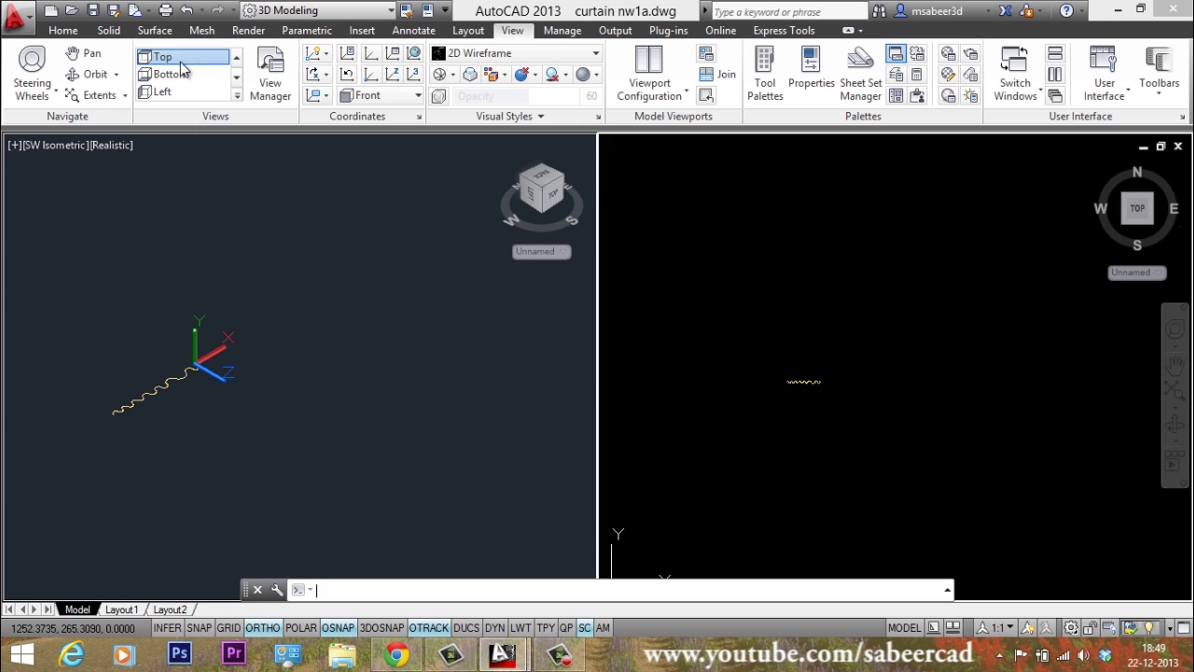
scroll(661, 410, up, 2)
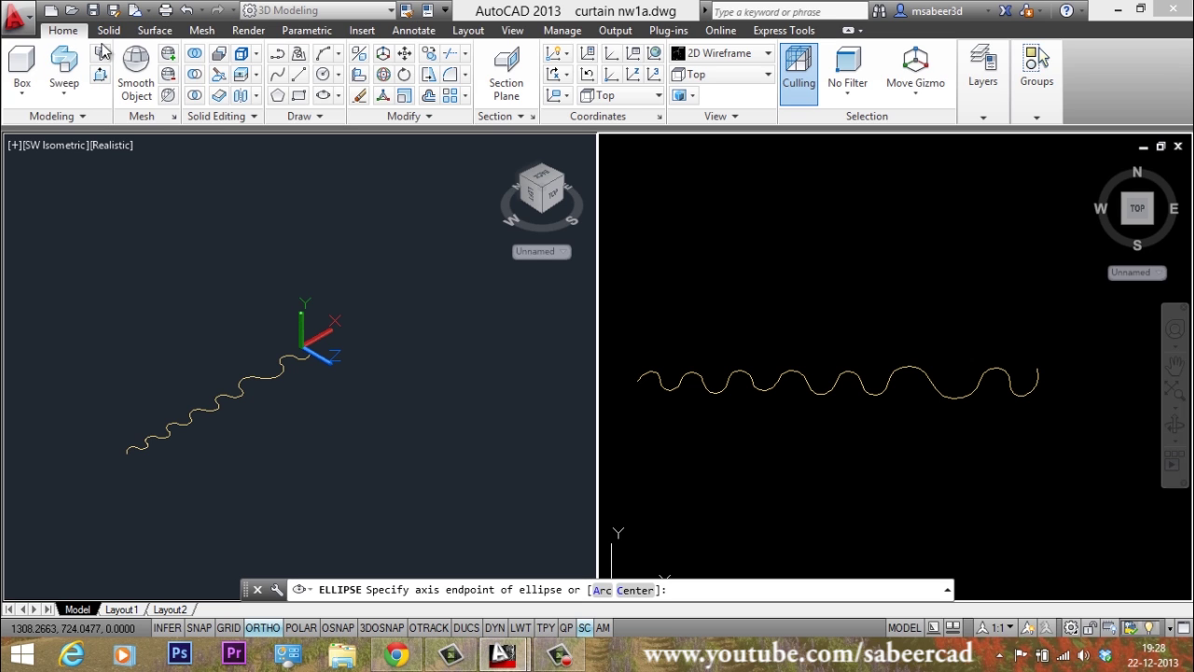
Draw a wide ellipse by axis endpoints that encloses the middle wavy curve with some clearance all round.
click(339, 97)
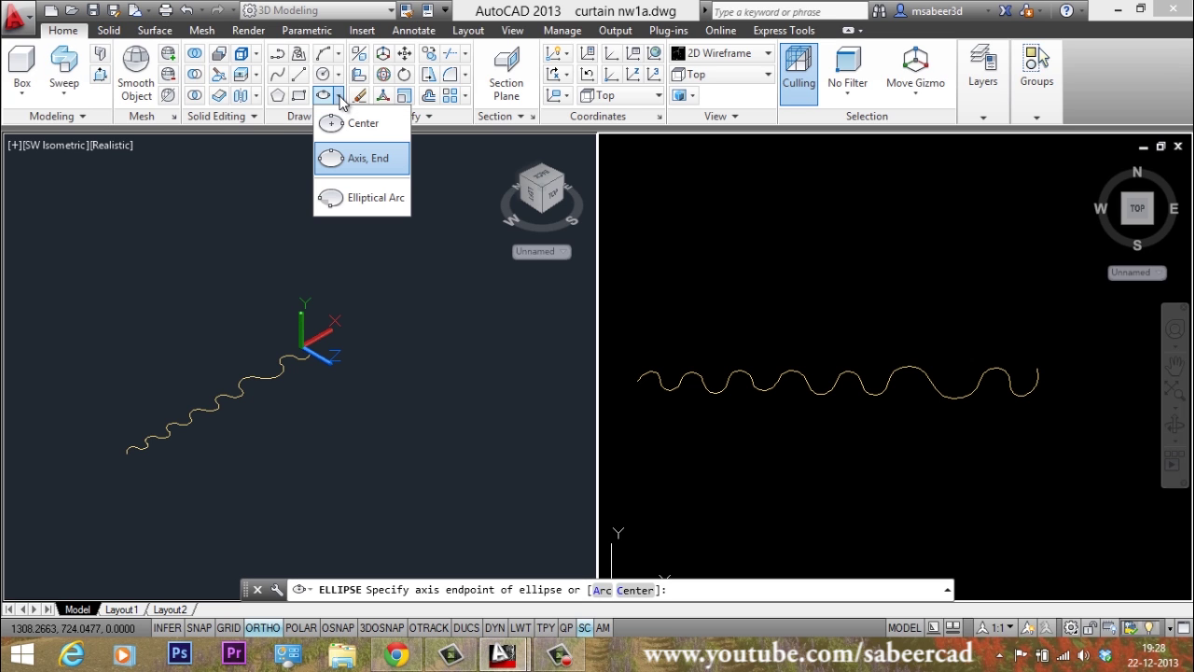
click(359, 158)
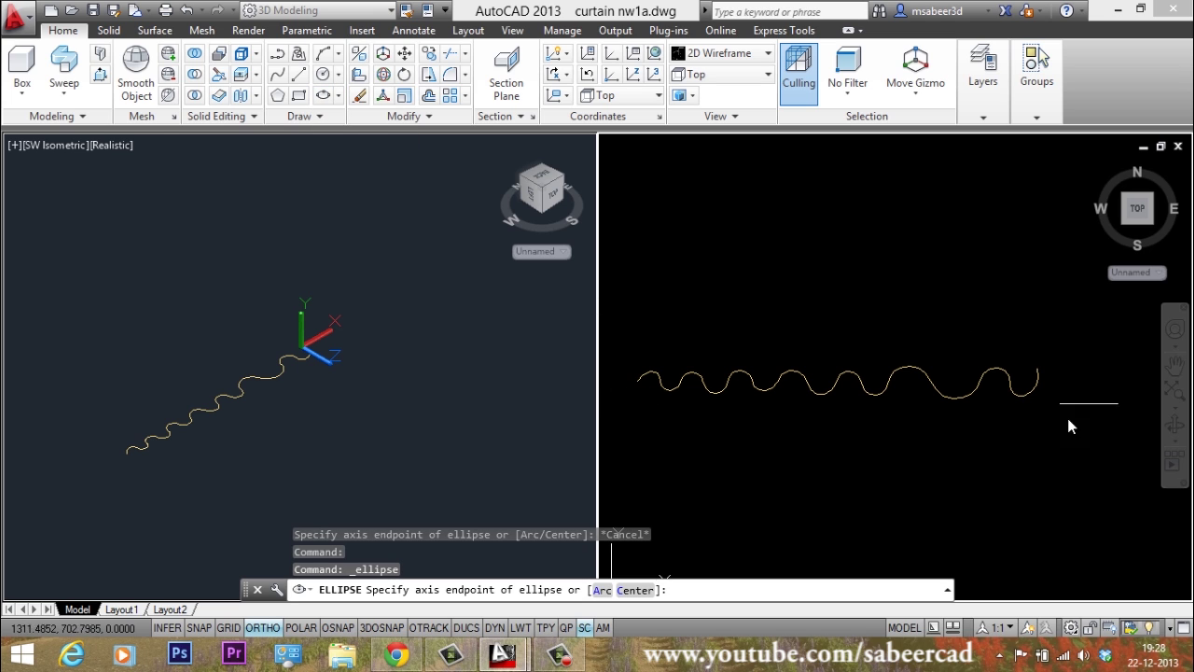
click(618, 381)
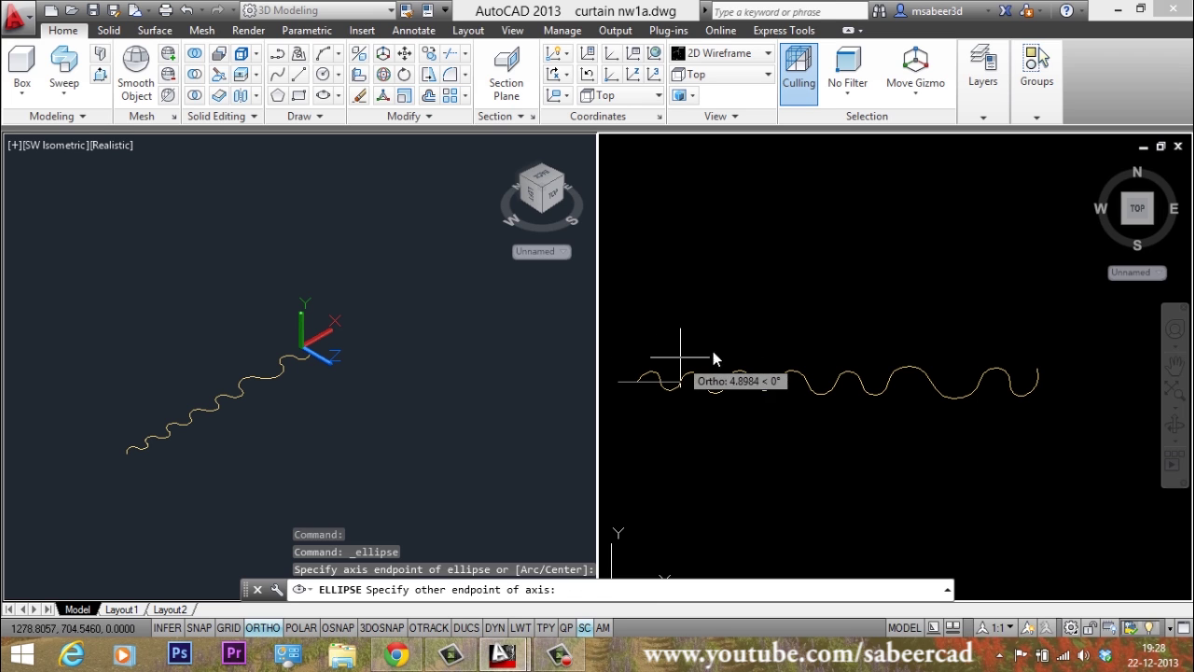
click(1071, 374)
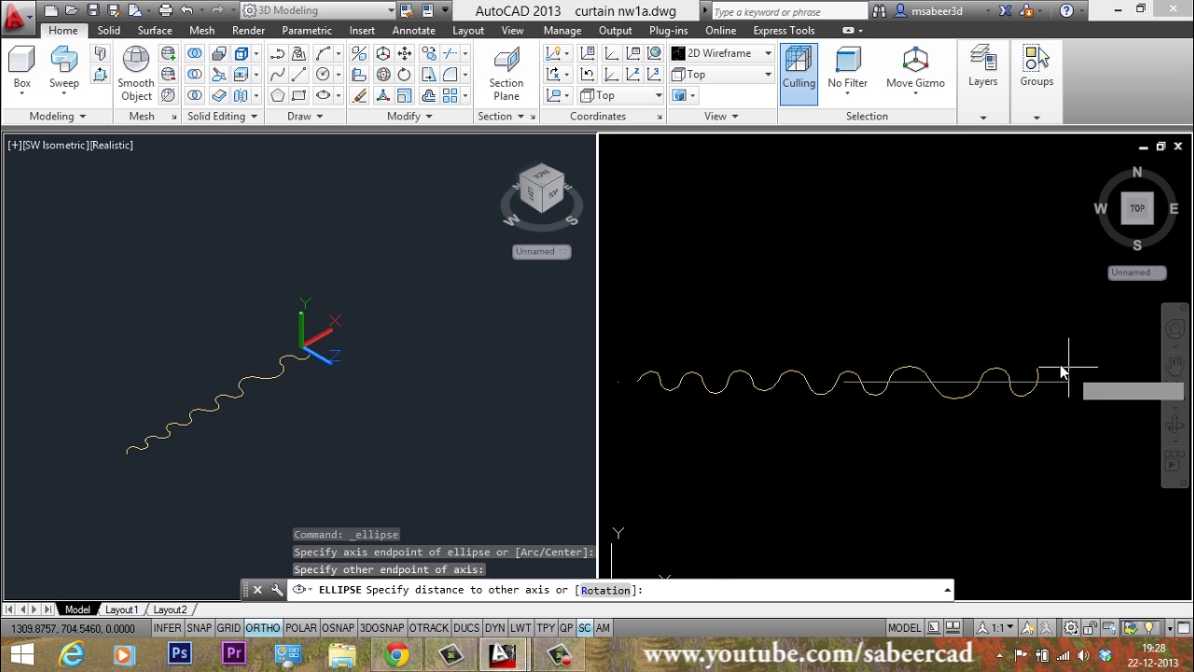
click(853, 336)
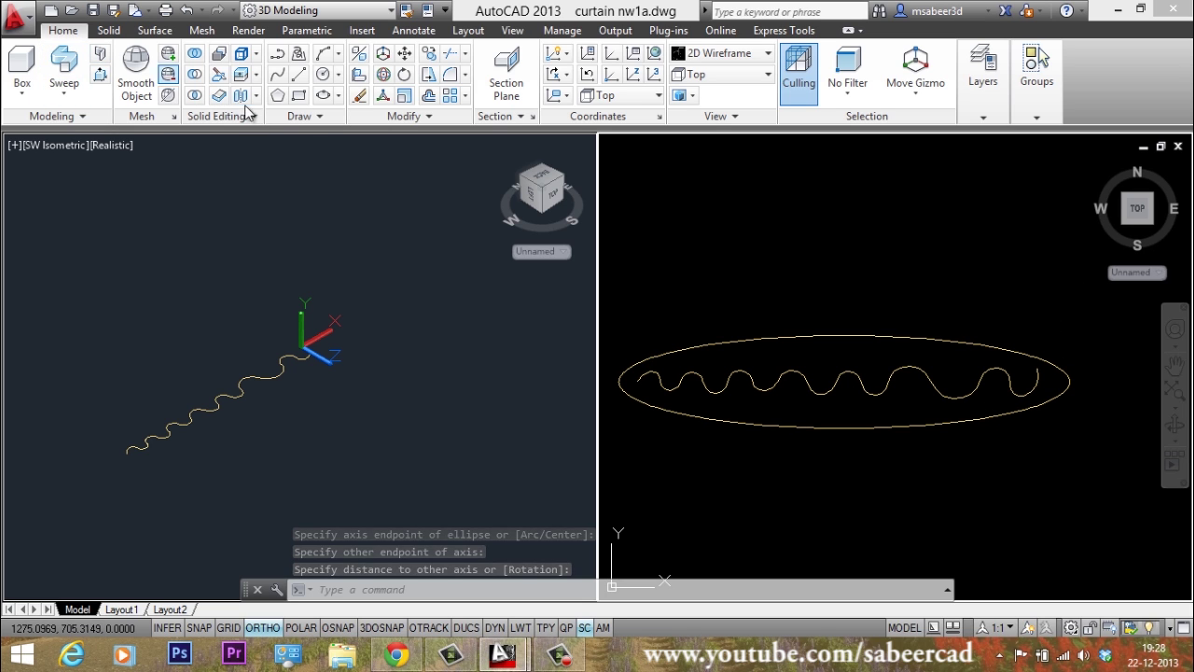
Draw a narrow upright ellipse above the wide one, with a 6-unit vertical axis and a half-width of about 0.63.
click(337, 95)
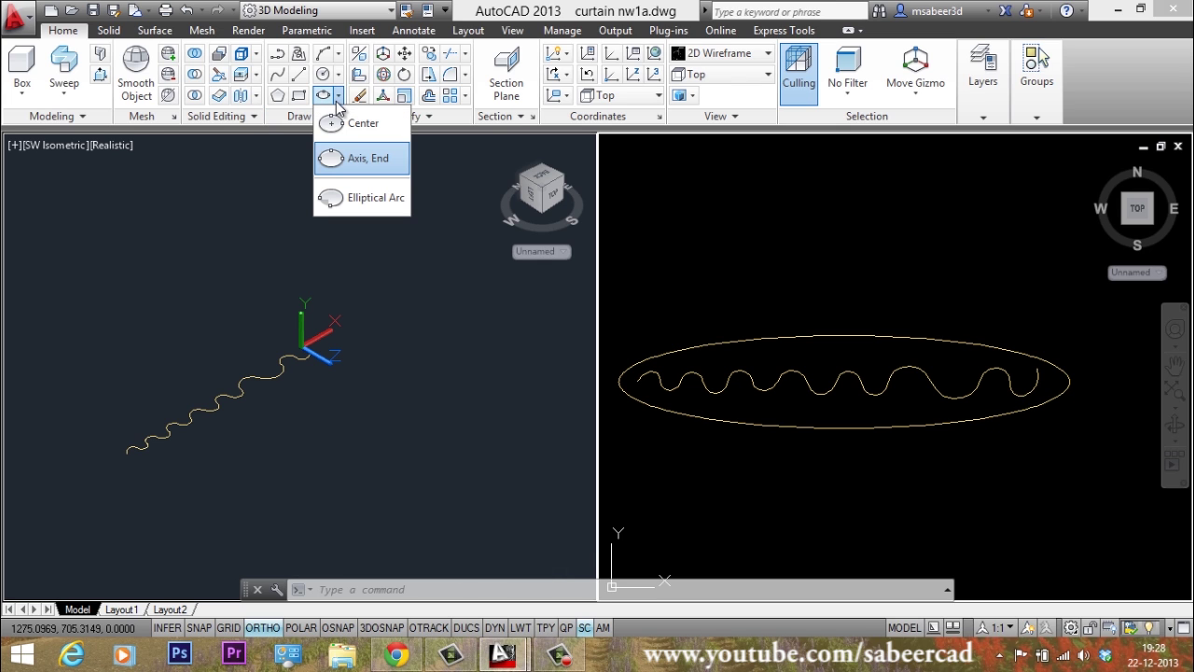
click(355, 168)
click(831, 302)
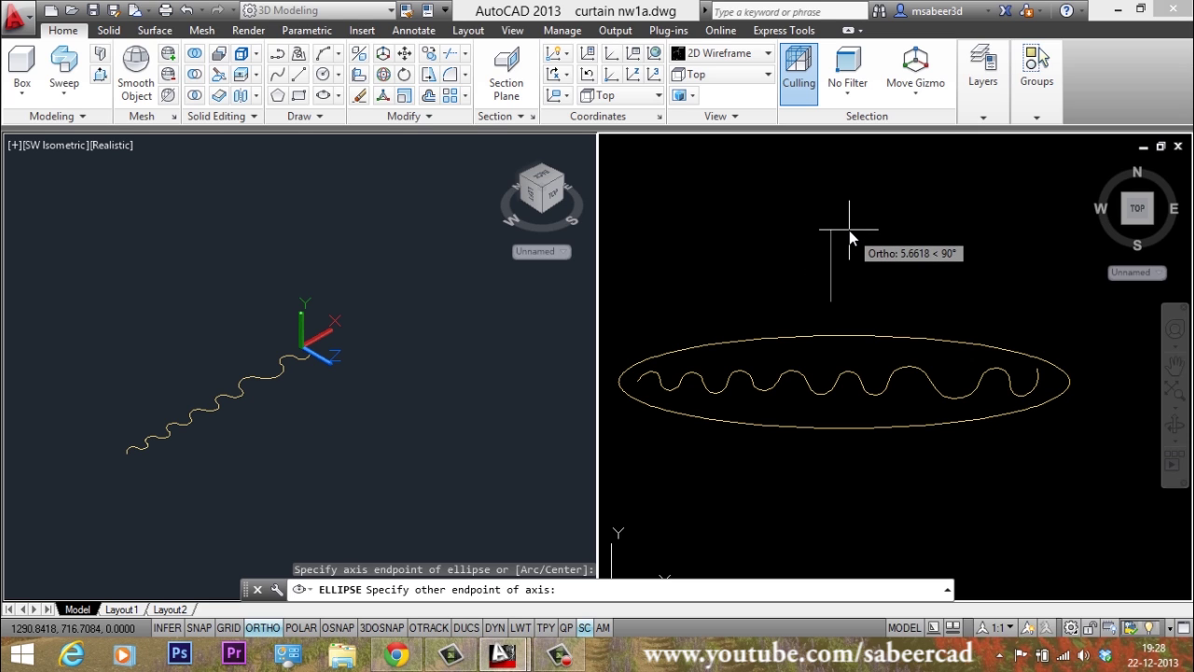
text(6)
key(Return)
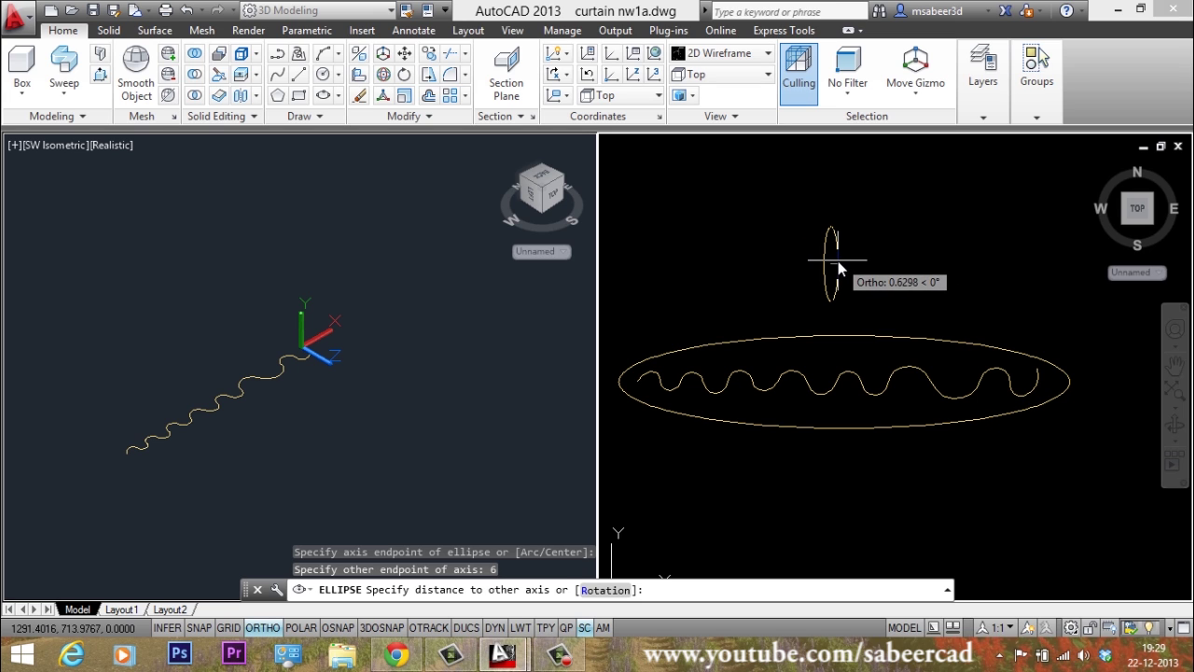
click(839, 265)
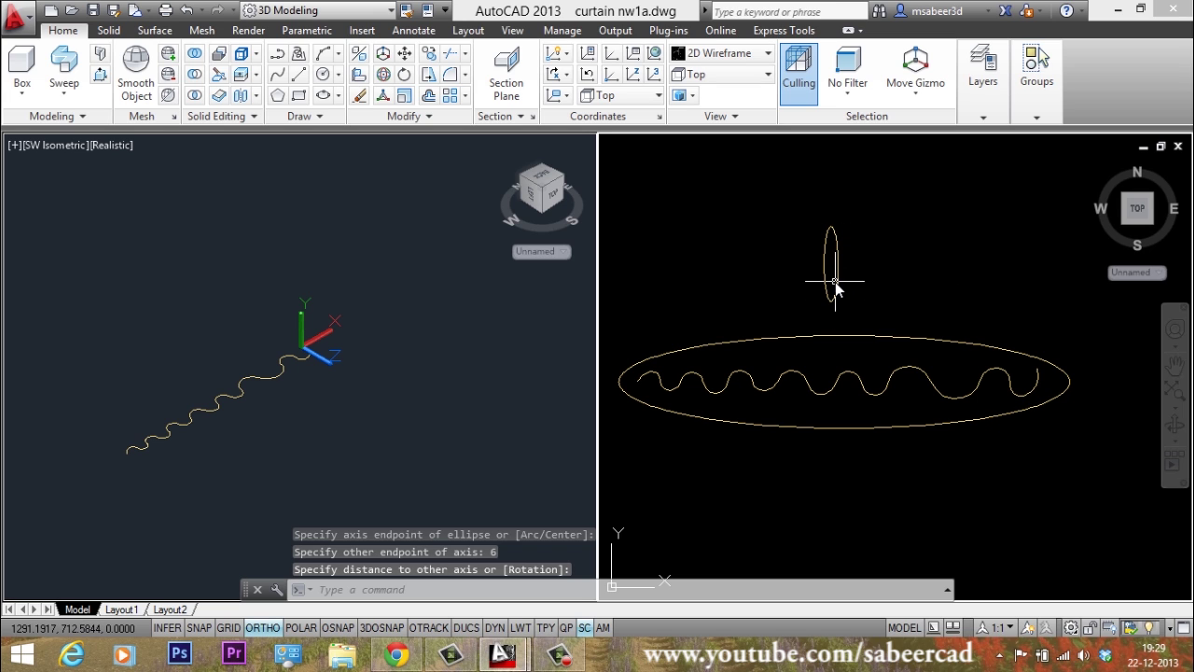
Sweep the narrow ellipse along the wide ellipse to form a tieback ring, and check it in the realistic viewport.
click(68, 90)
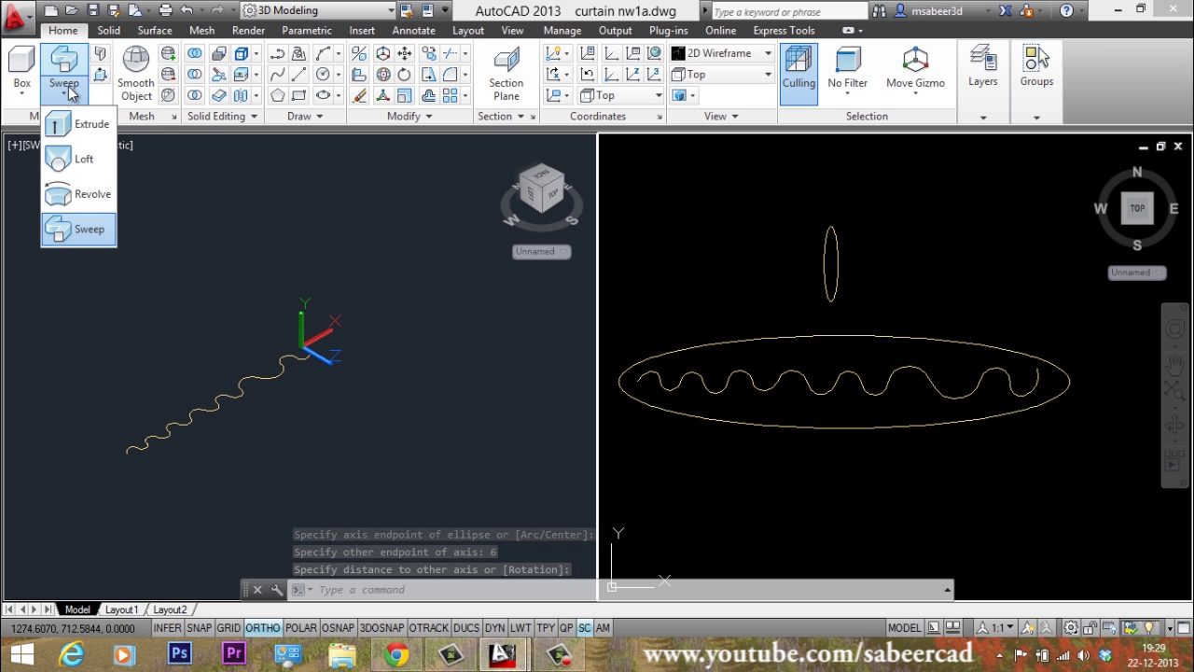
click(68, 229)
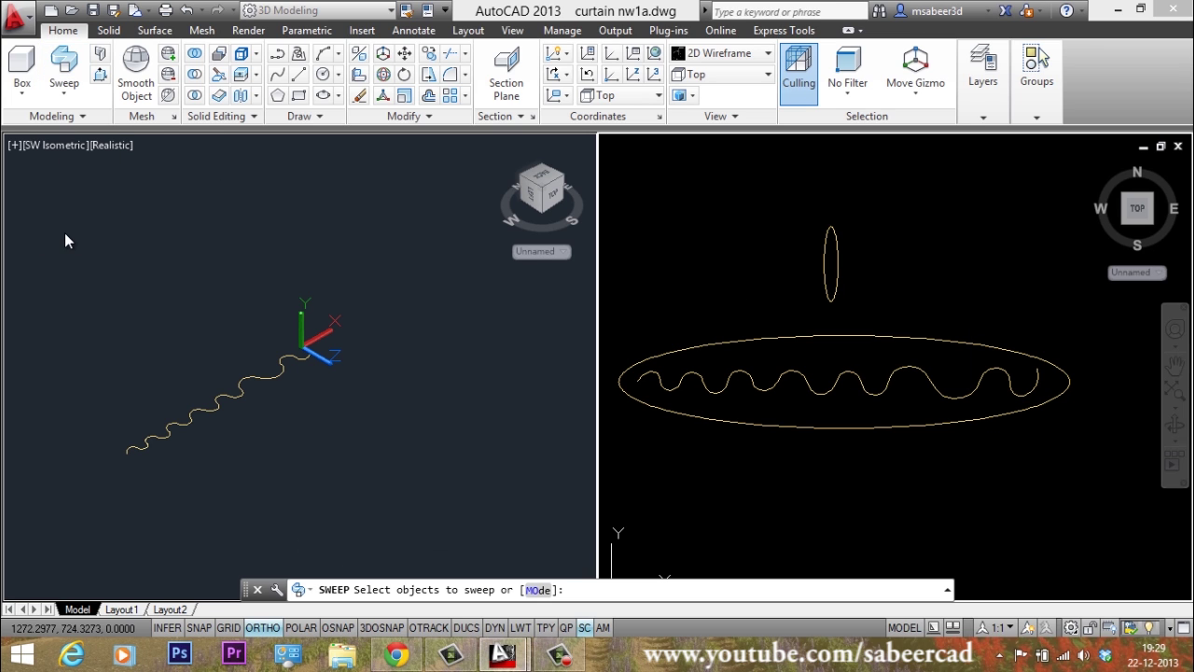
click(831, 301)
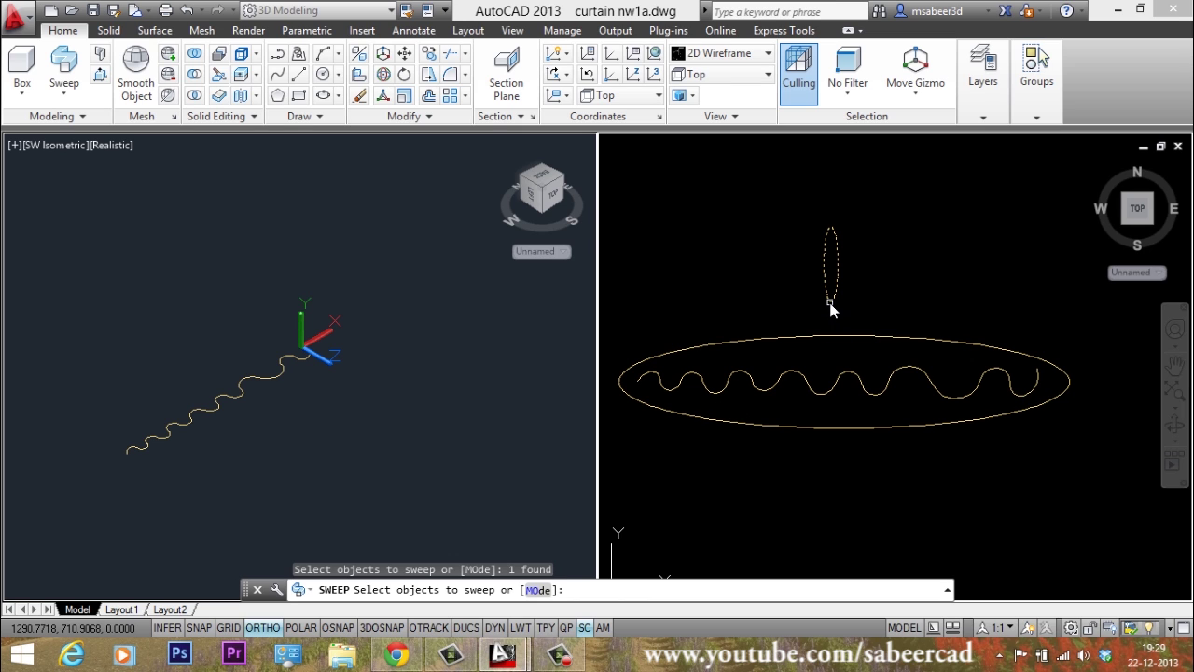
key(Return)
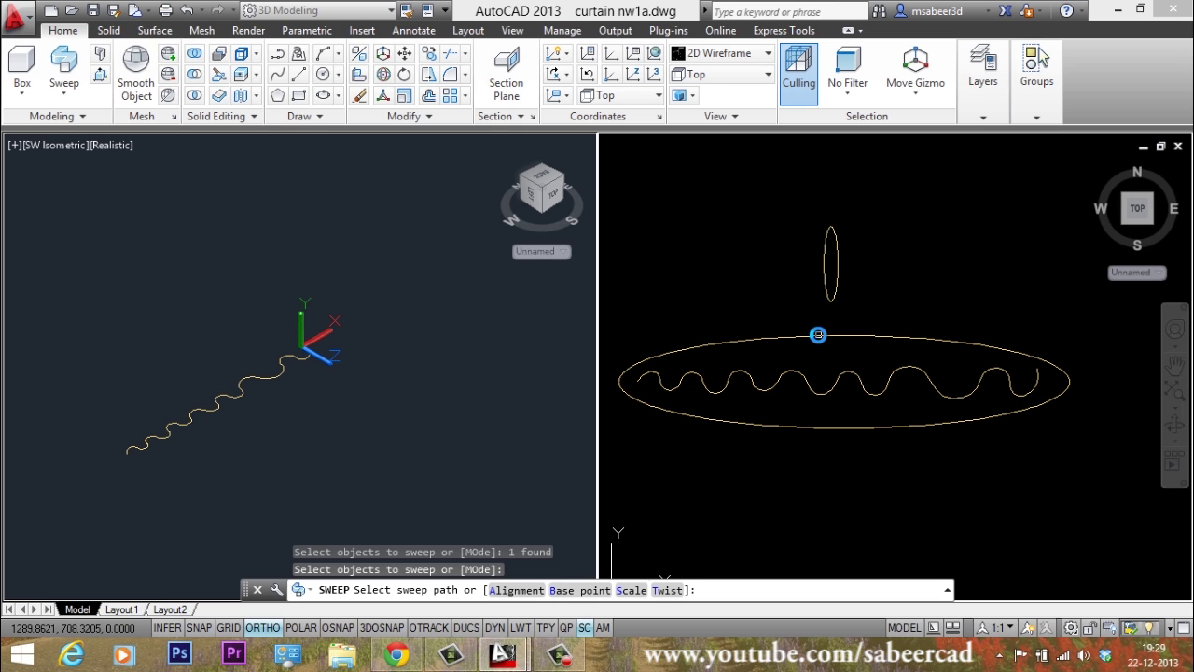
click(817, 334)
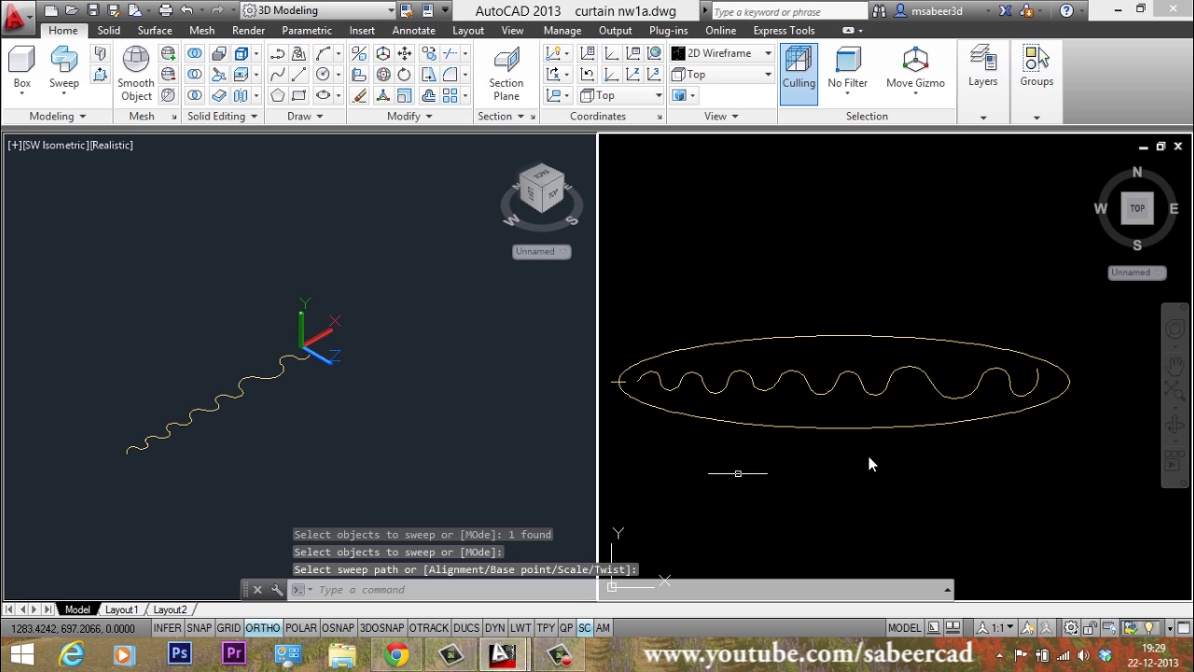
click(361, 431)
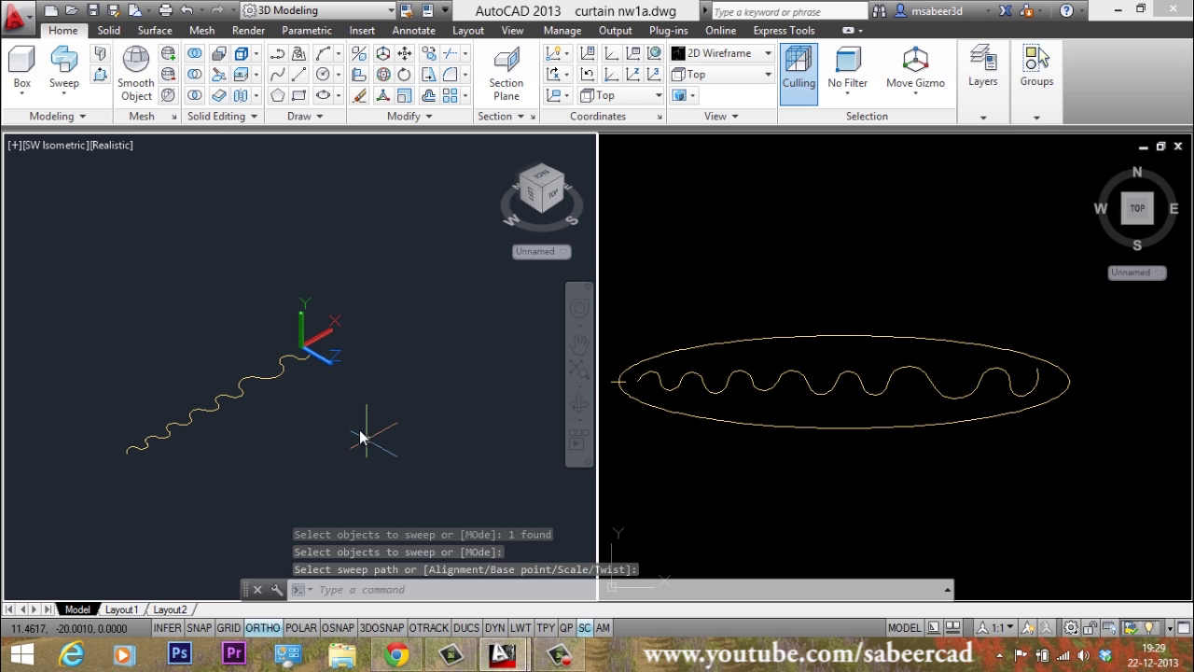
click(363, 422)
click(190, 295)
scroll(190, 295, down, 2)
scroll(258, 508, up, 3)
scroll(240, 501, down, 2)
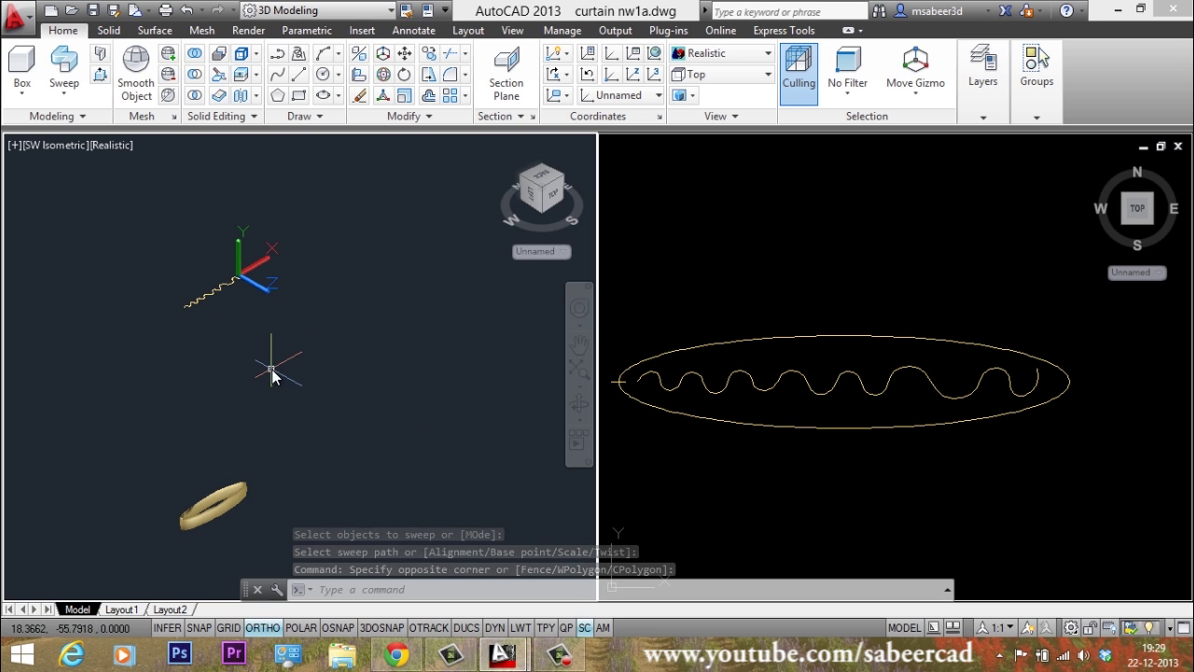
Set the wireframe viewport to the Front view.
click(844, 270)
click(826, 270)
click(839, 307)
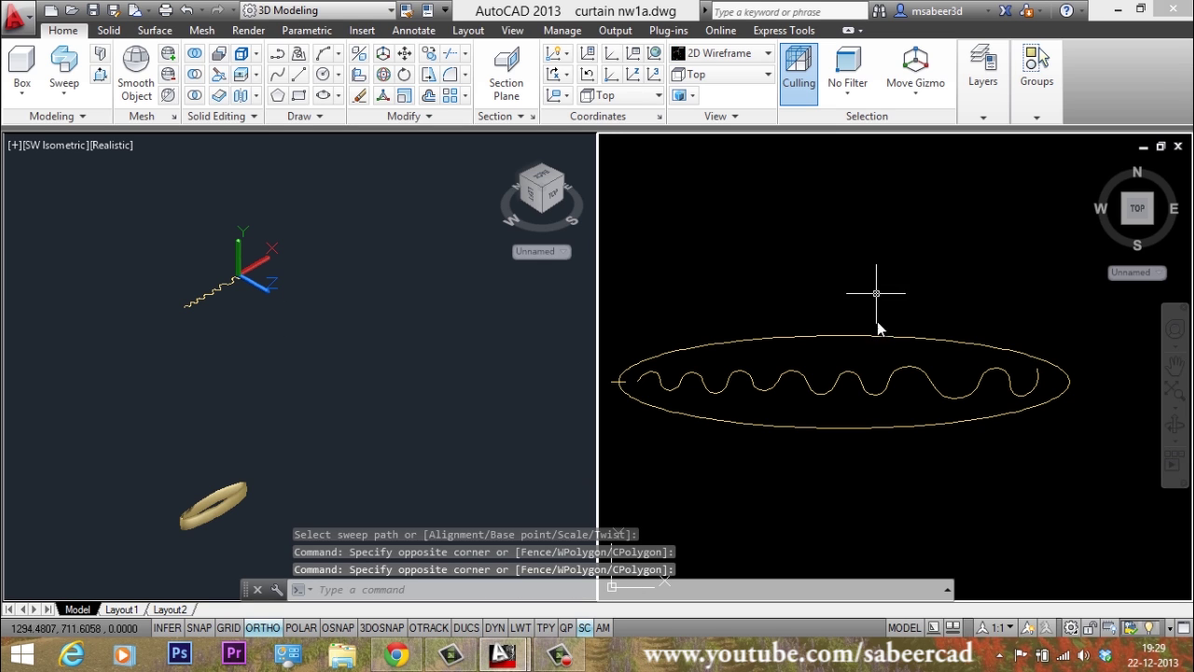
click(512, 31)
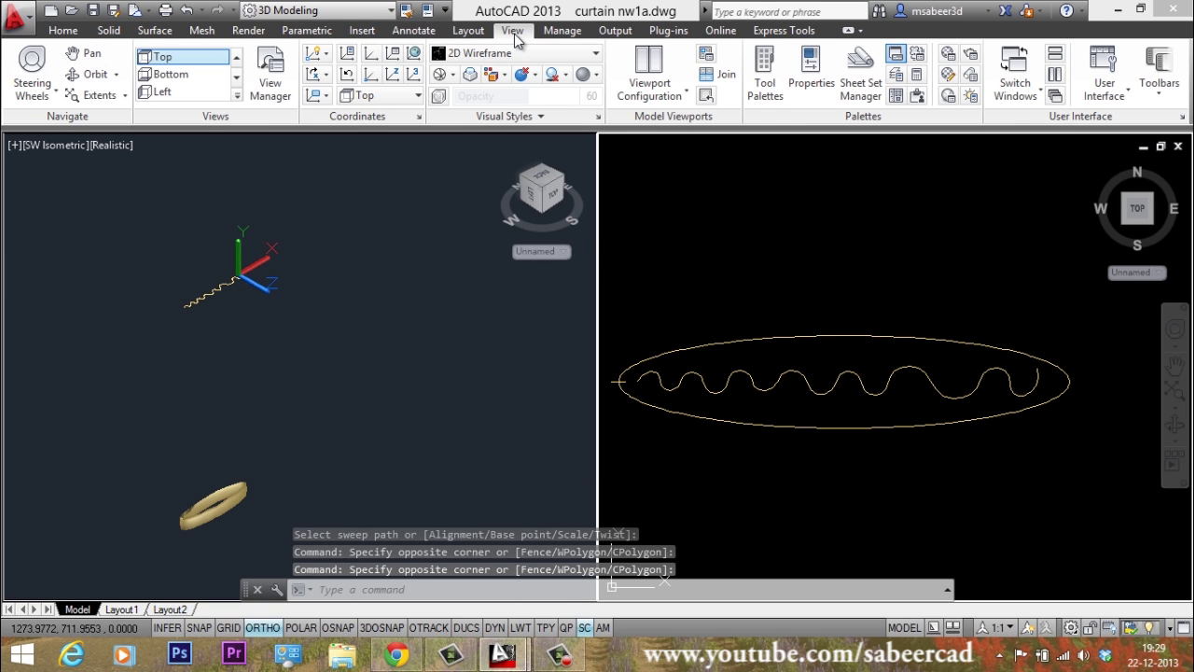
click(236, 76)
click(177, 75)
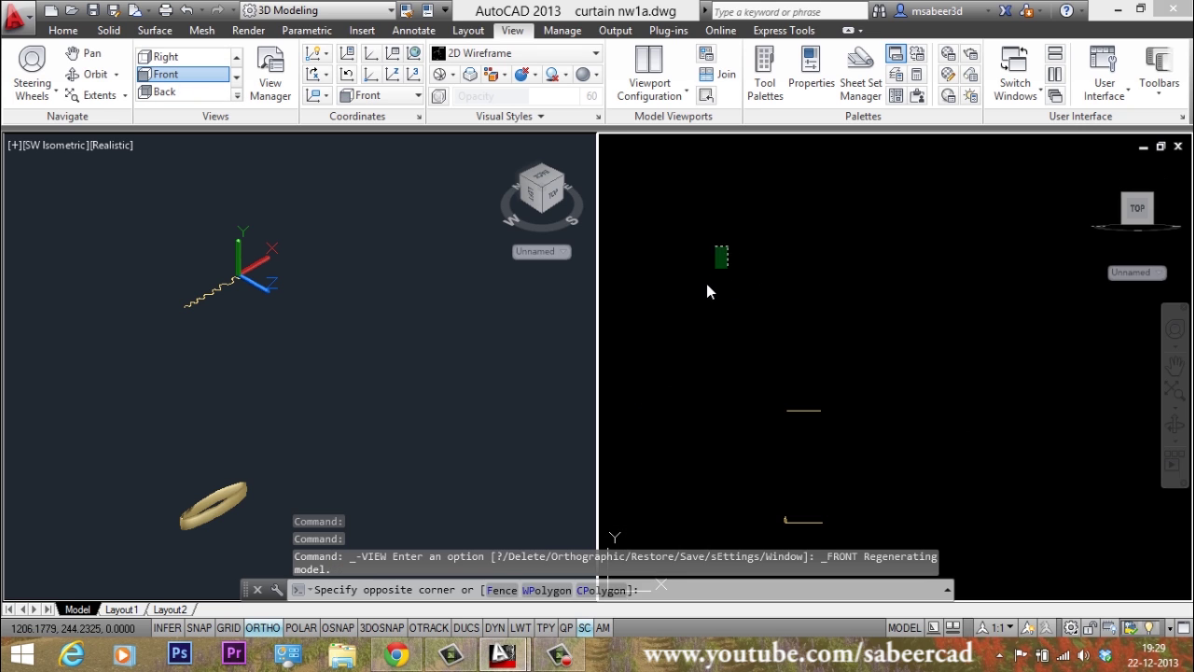
key(Escape)
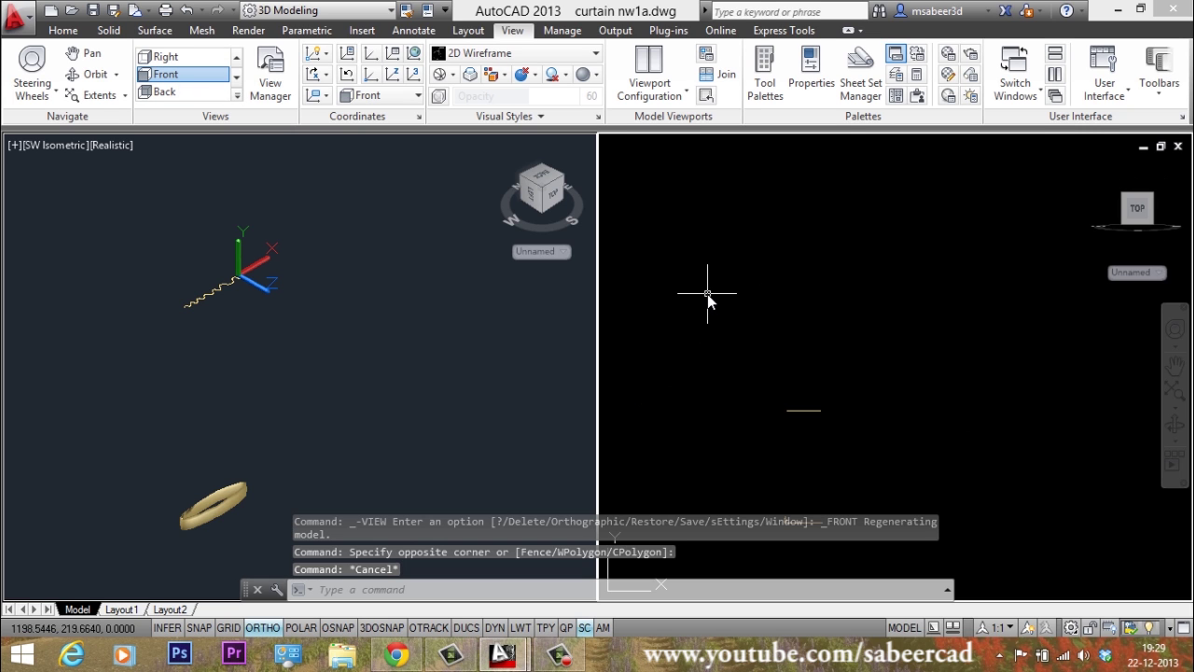
Restore the erased curtain meshes and boundary curves with the OOPS command, framing the curtain and ring in the front view.
text(oops)
key(Return)
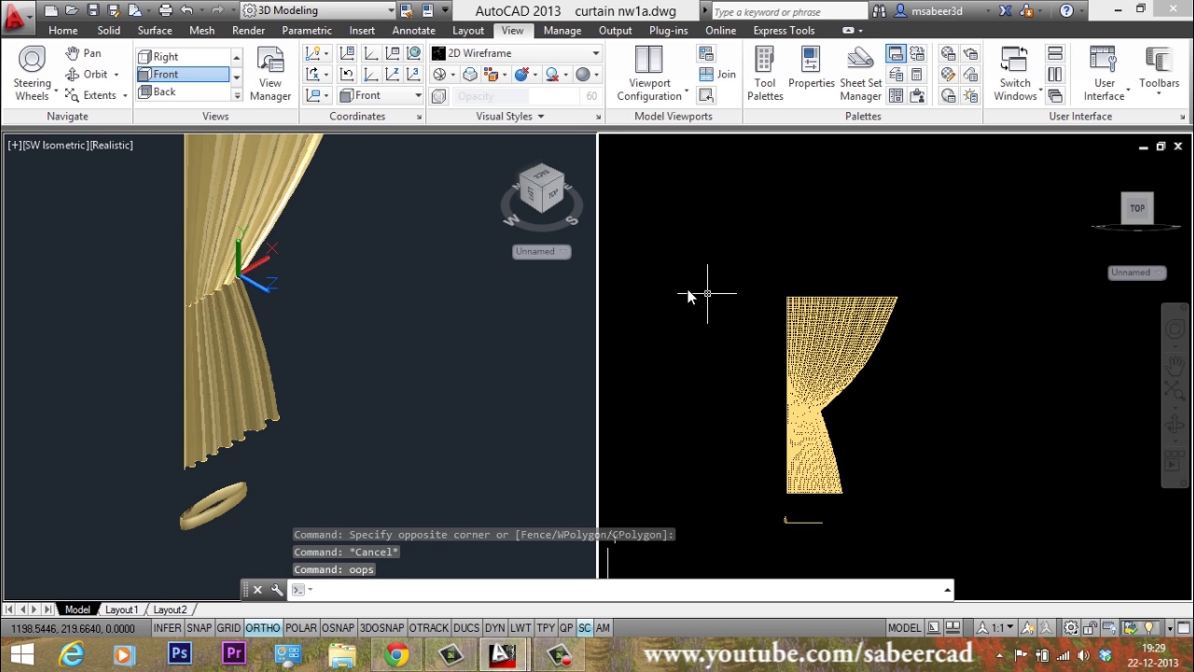
click(862, 520)
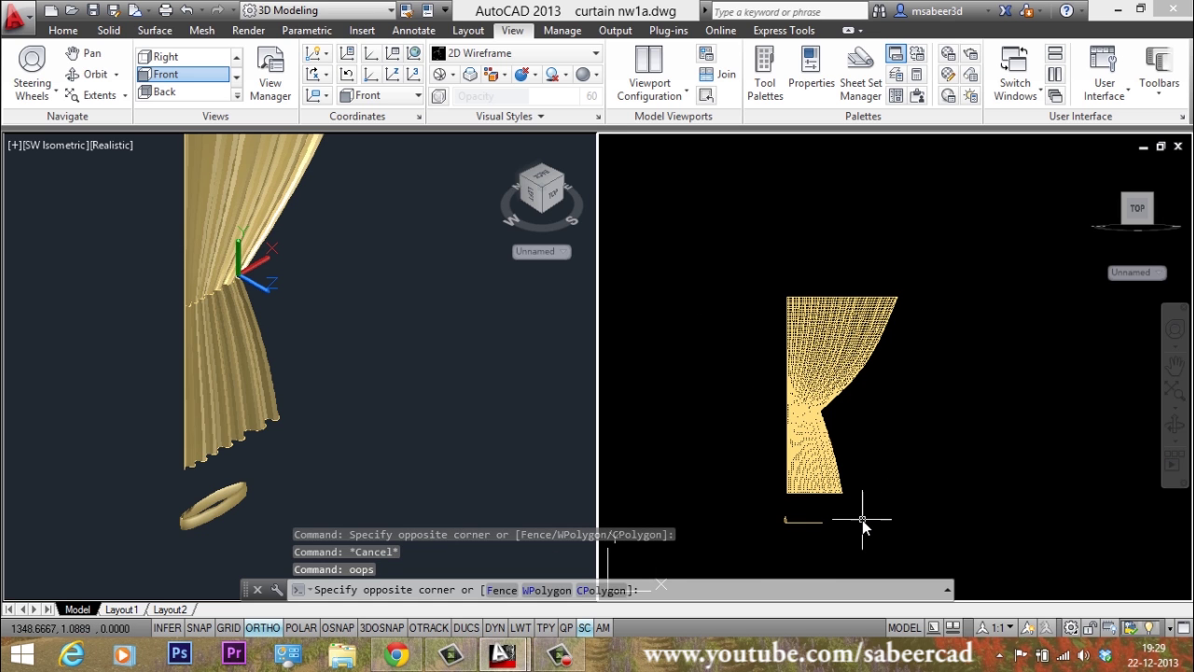
click(839, 511)
scroll(840, 511, up, 3)
scroll(793, 497, down, 1)
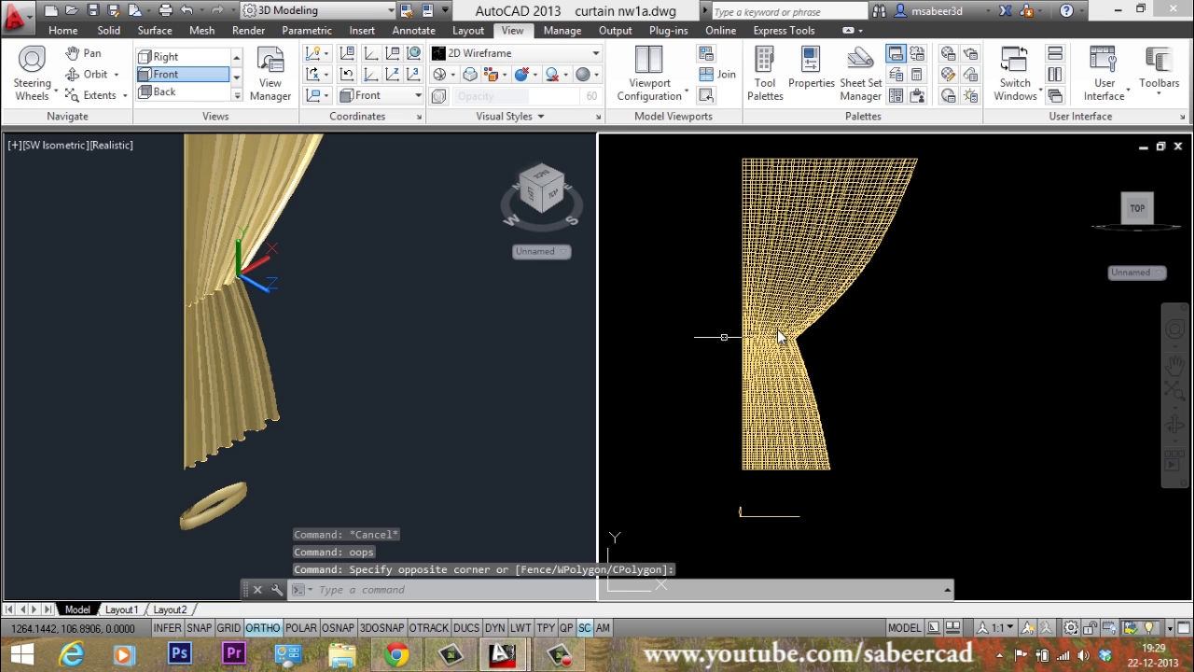
Move the tieback ring straight up from below the curtain so it wraps around the curtain's narrow middle.
scroll(792, 439, up, 2)
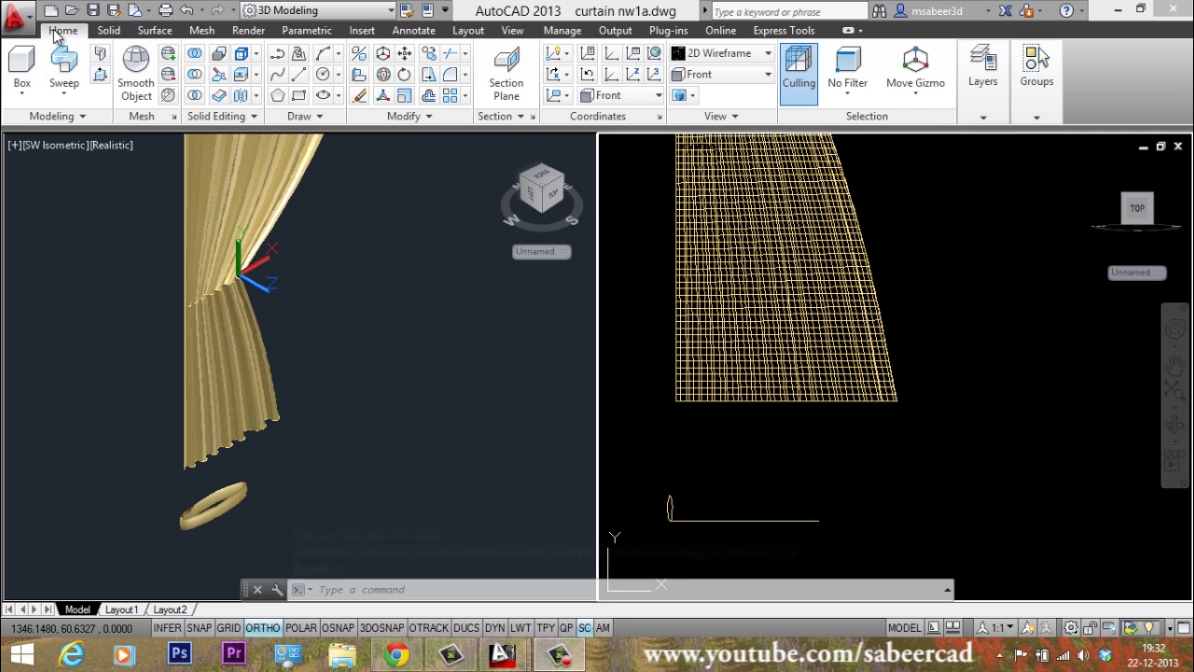
click(404, 53)
click(649, 472)
click(886, 541)
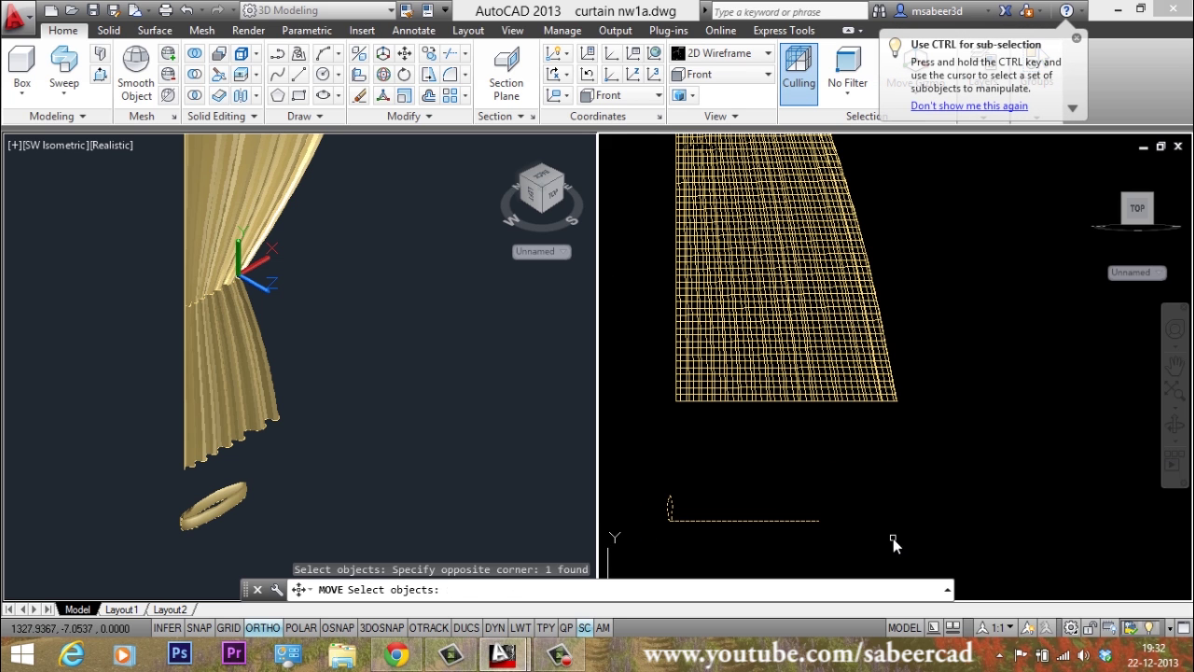
key(Return)
scroll(808, 555, down, 3)
scroll(846, 554, up, 2)
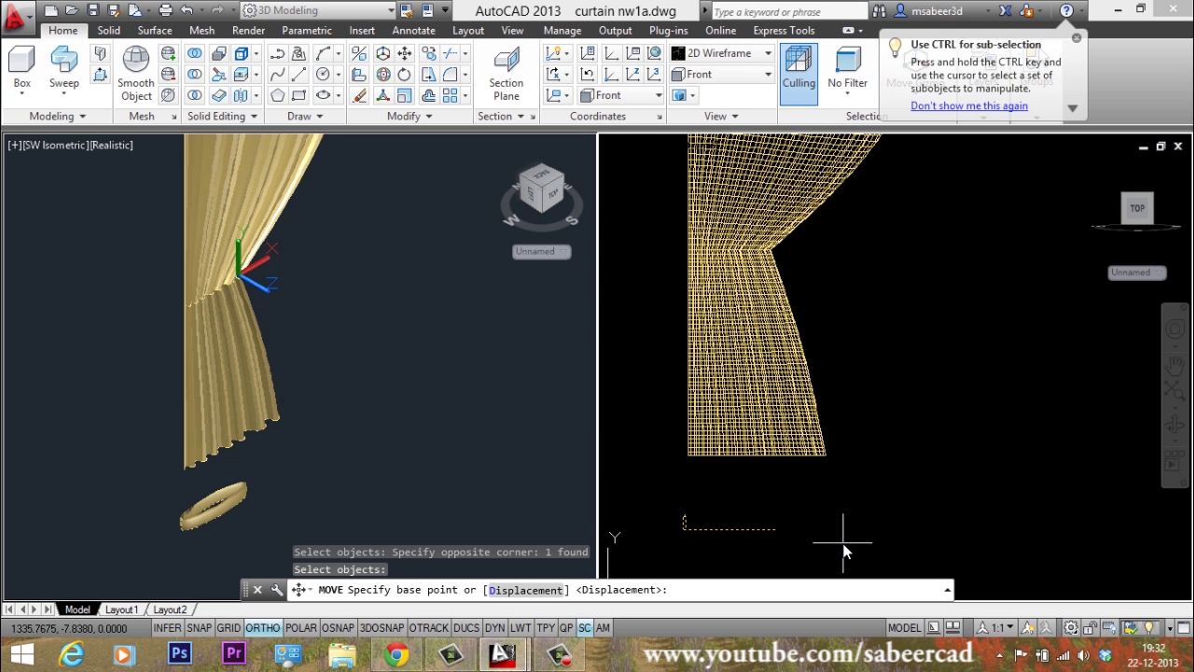
click(844, 543)
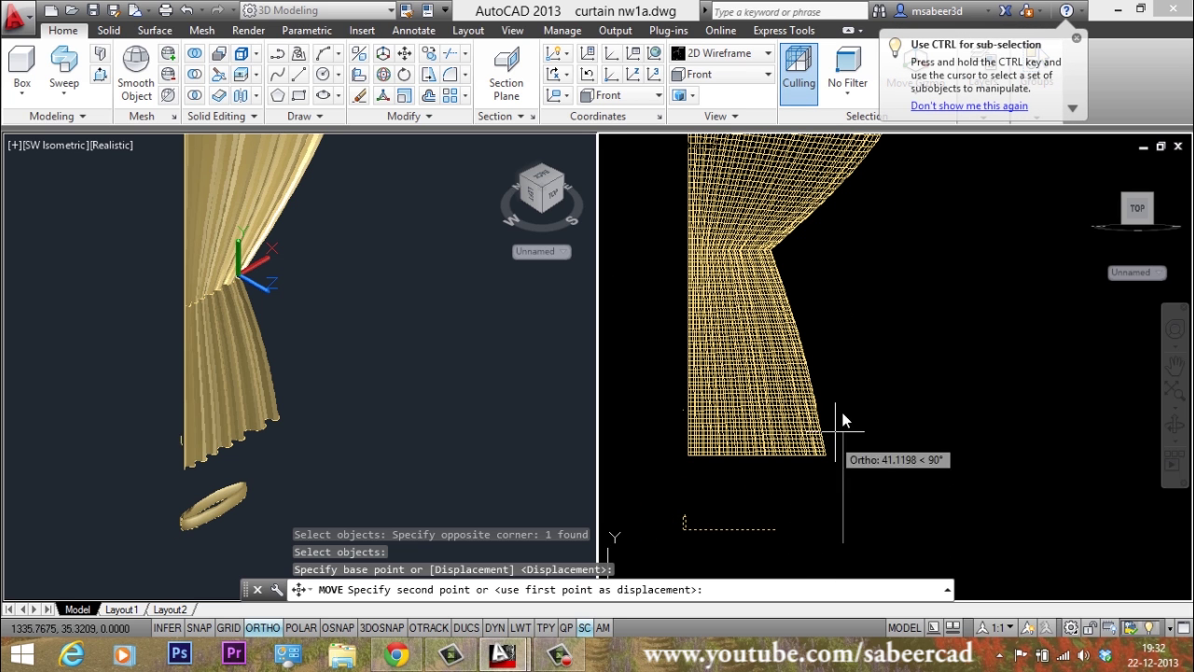
click(856, 273)
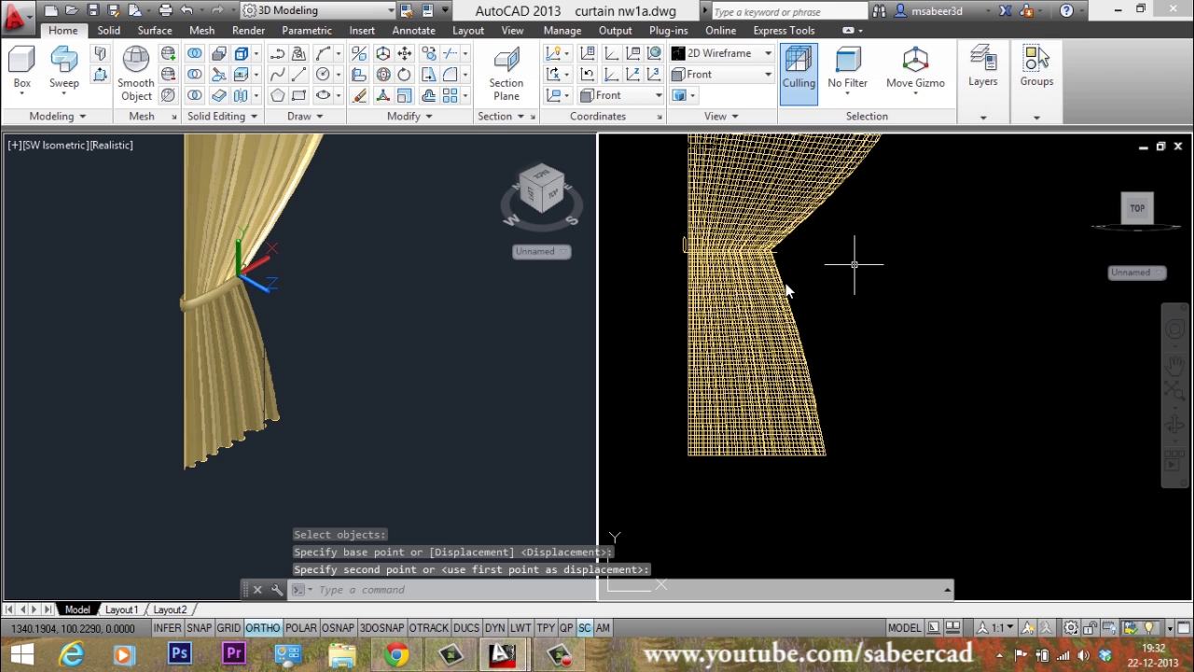
Turn on the WINFRAME, WINGLASS and 0 layers to show the window and wall together with the curtain.
click(310, 306)
click(352, 339)
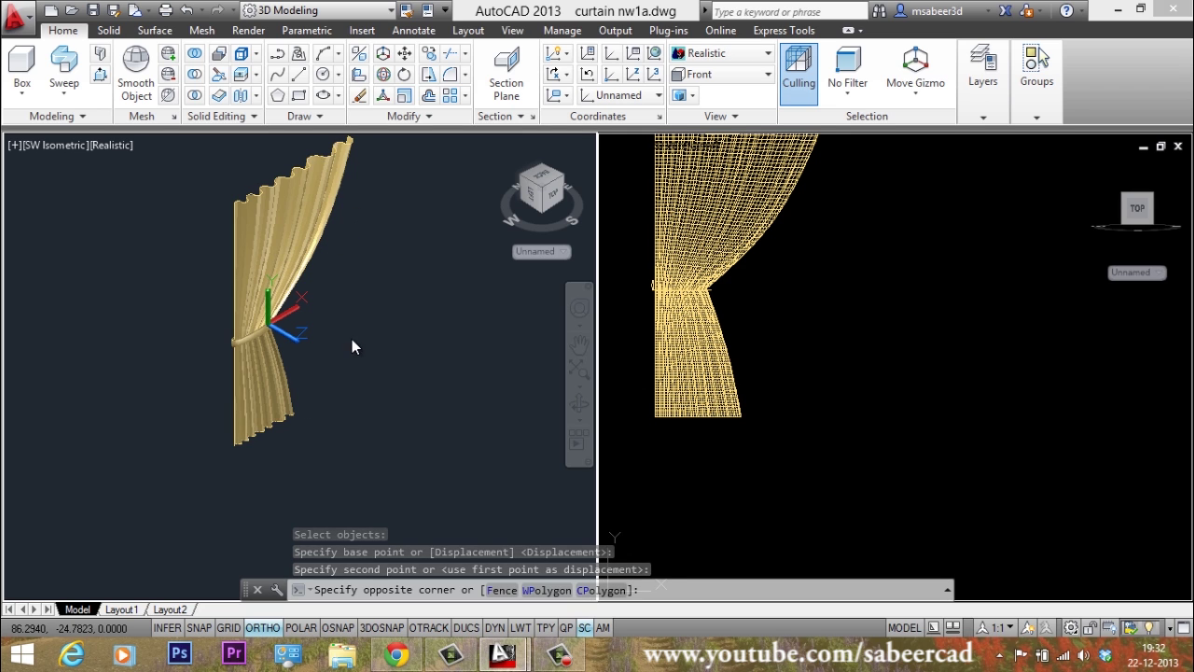
click(353, 338)
scroll(314, 260, up, 2)
middle_drag(307, 271, 234, 354)
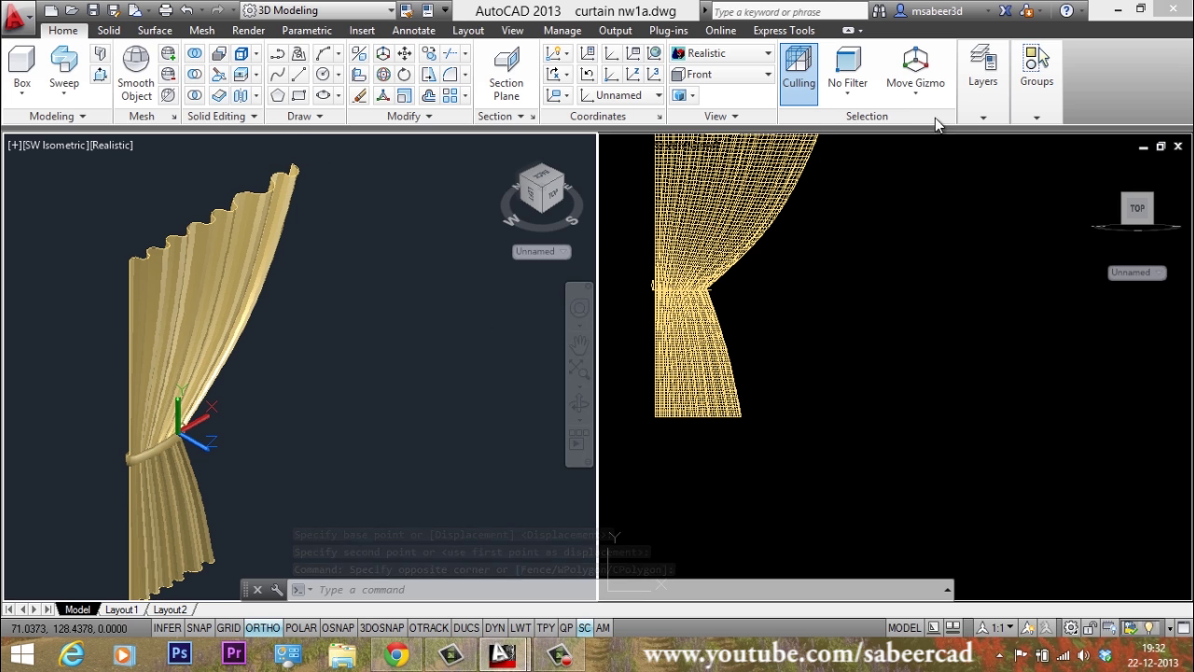
click(975, 109)
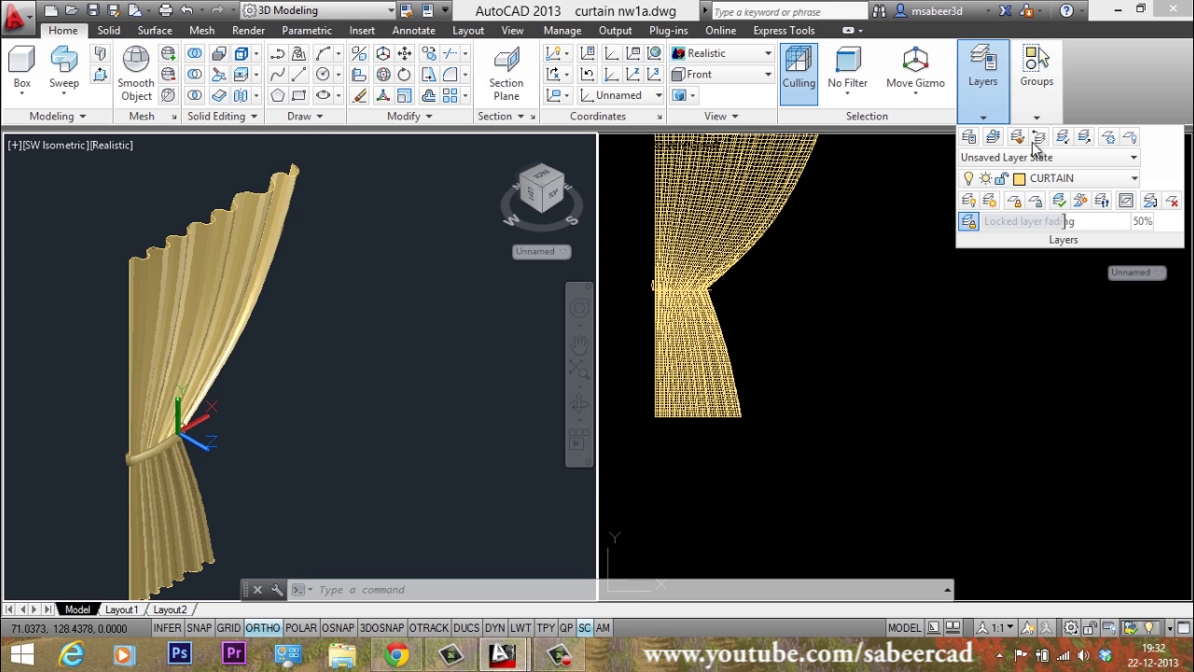
click(1056, 179)
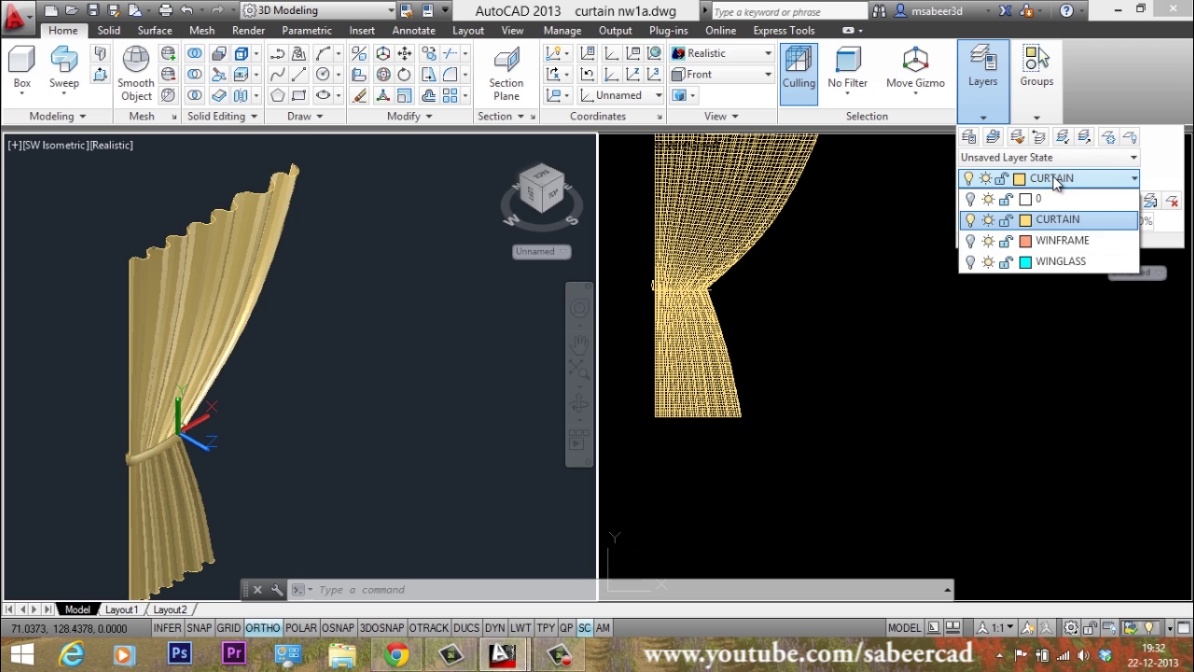
click(971, 241)
click(970, 261)
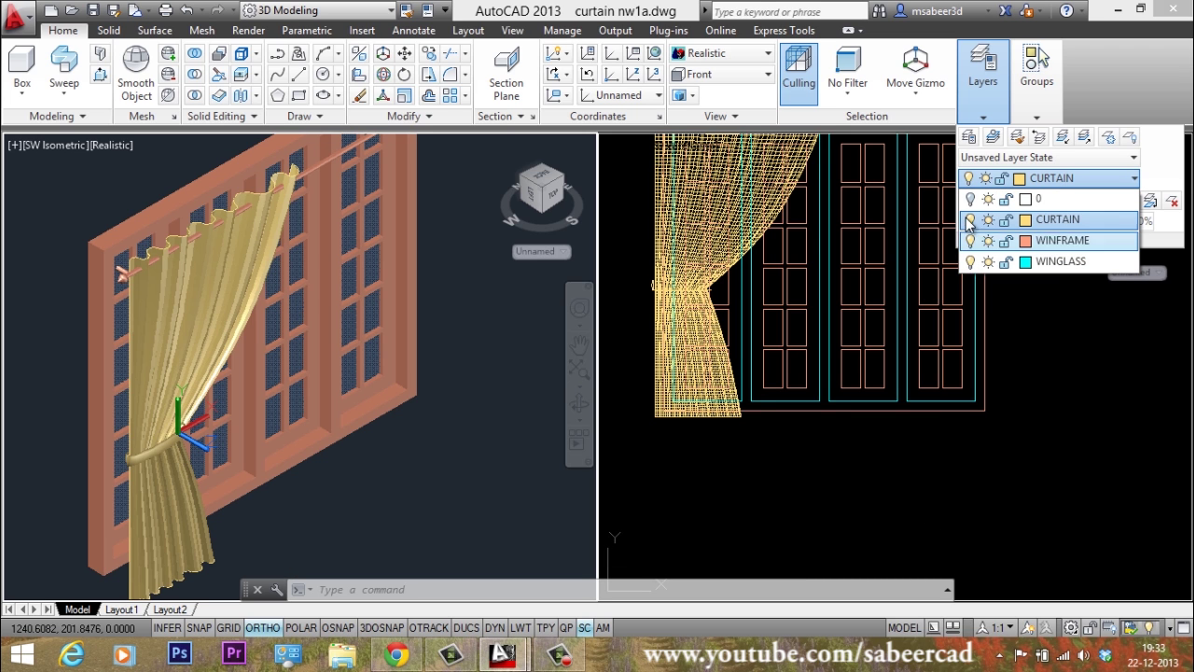
click(970, 199)
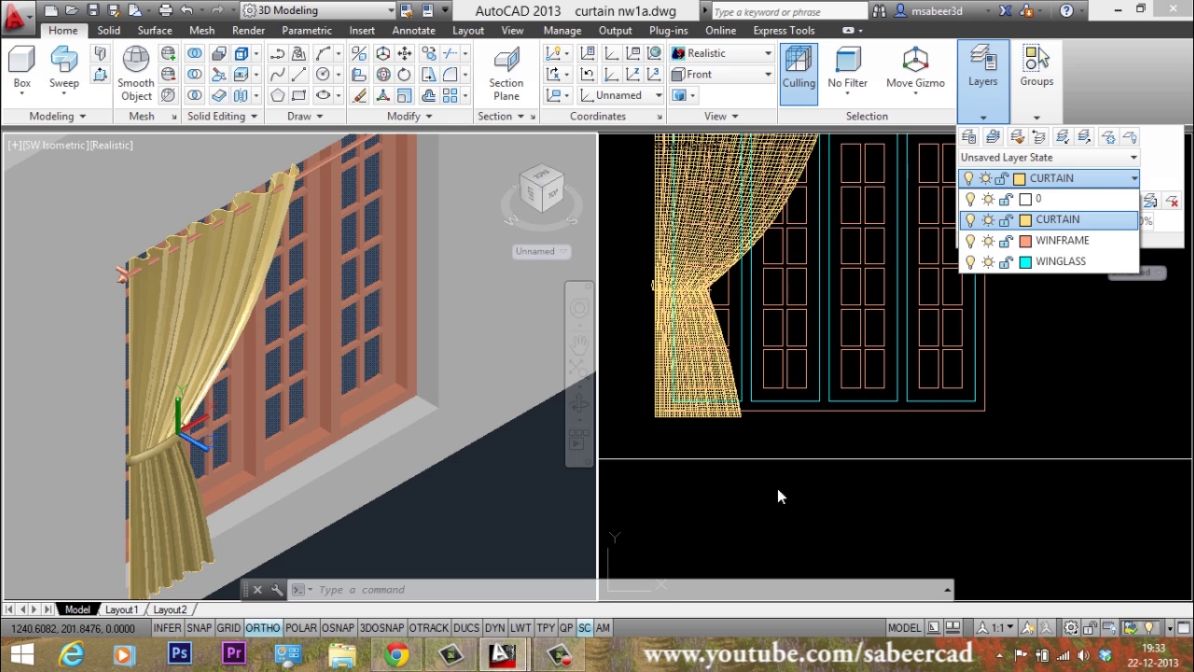
click(697, 520)
click(938, 392)
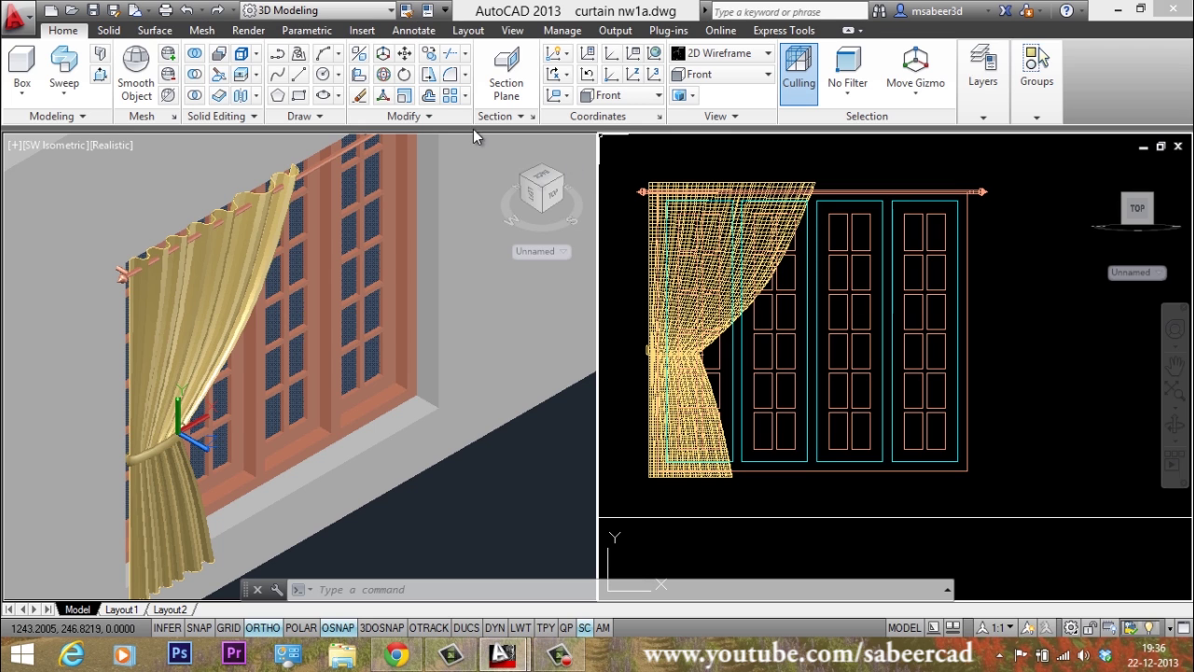
Mirror both curtain meshes and the tieback ring about a vertical line through the midpoint of the window frame's bottom edge, keeping the originals.
click(403, 116)
click(449, 137)
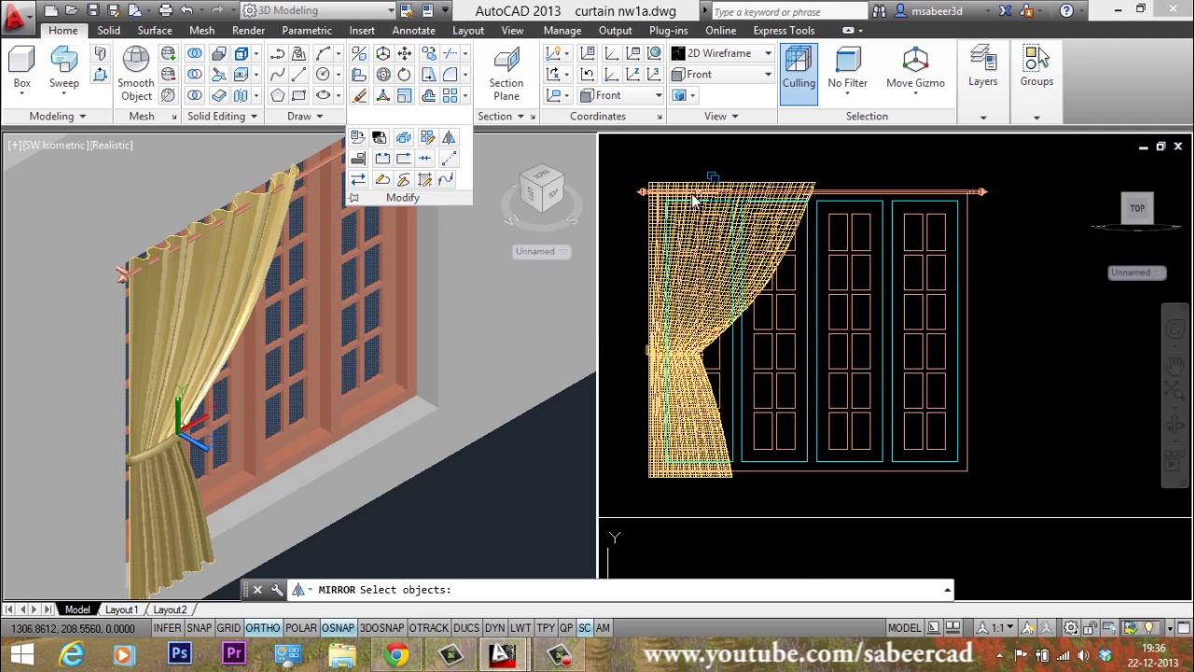
scroll(669, 207, up, 5)
click(686, 213)
scroll(687, 199, down, 5)
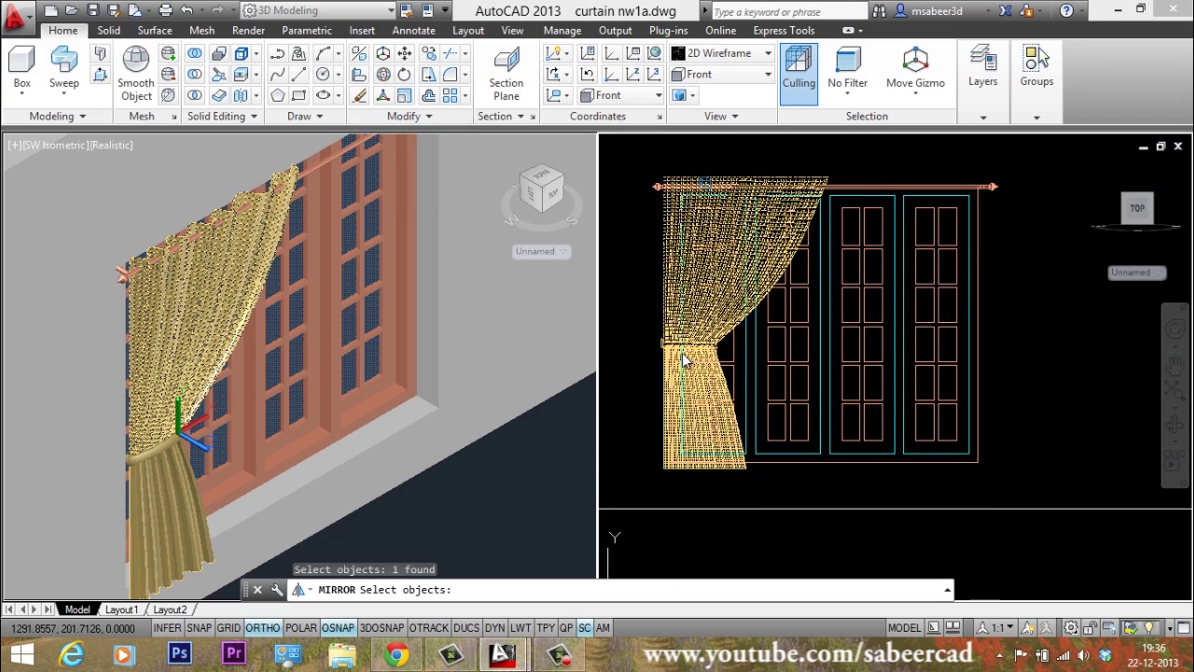
scroll(653, 369, up, 5)
click(729, 312)
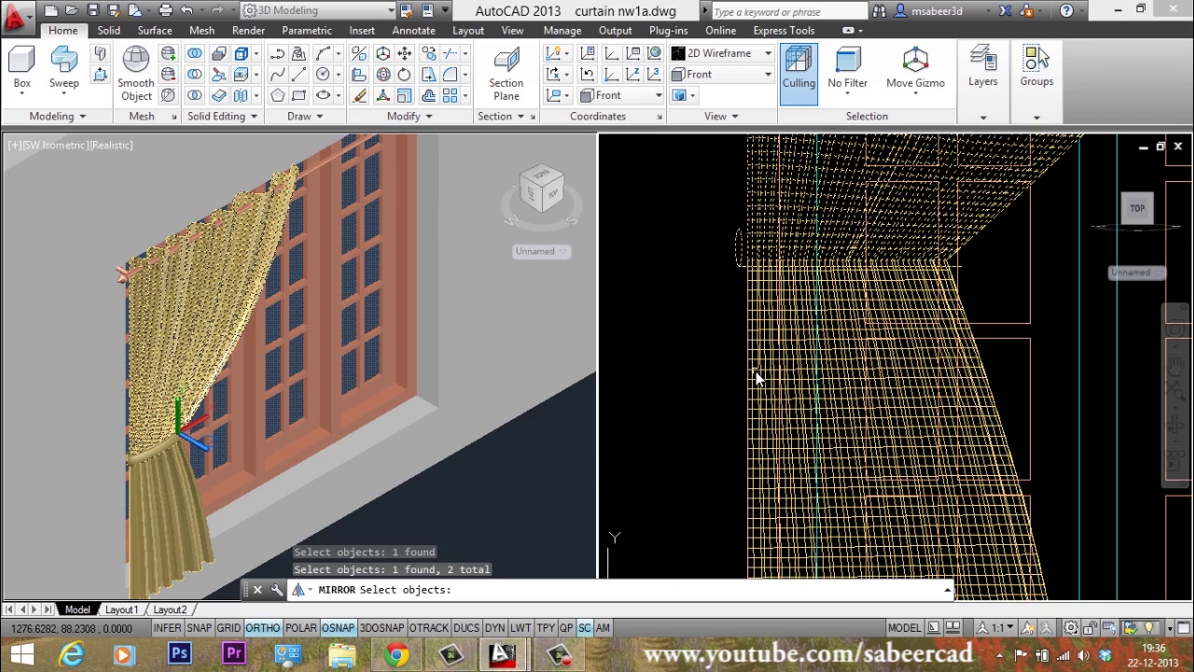
click(722, 392)
scroll(680, 399, down, 5)
key(Return)
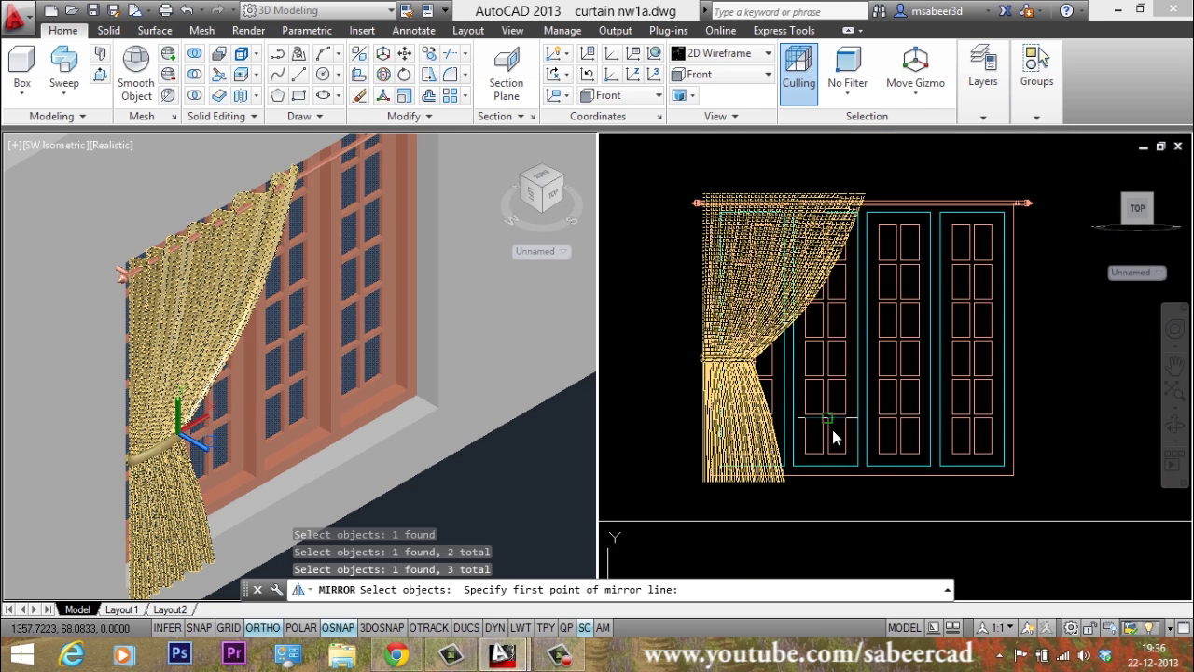
click(891, 479)
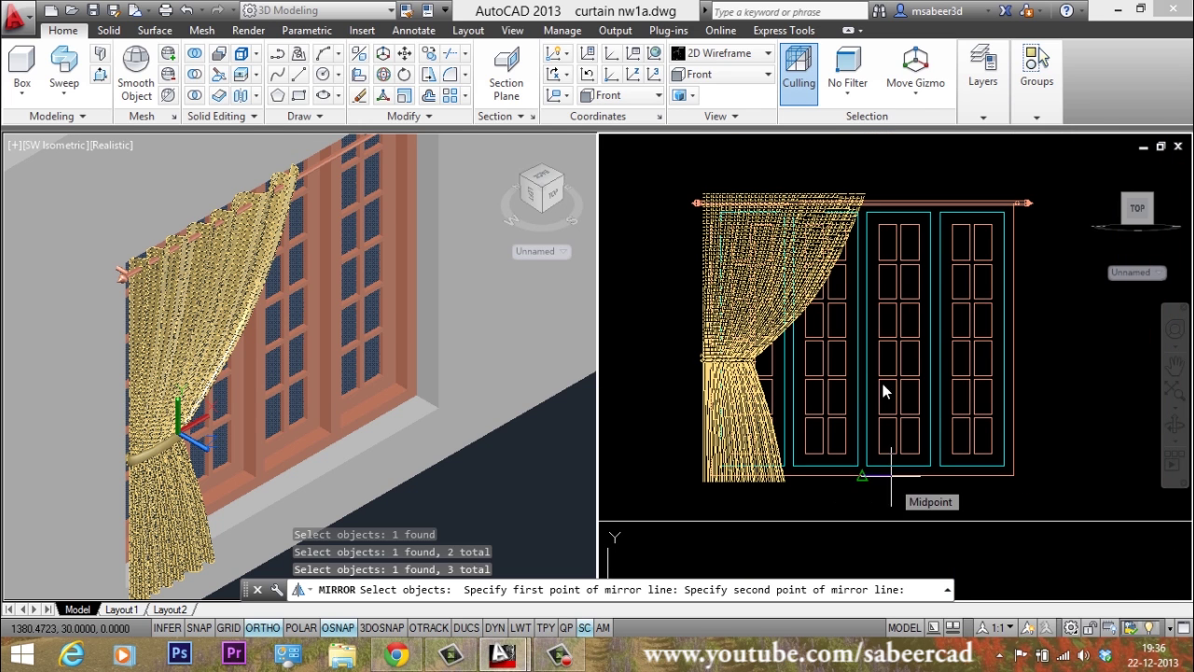
click(884, 157)
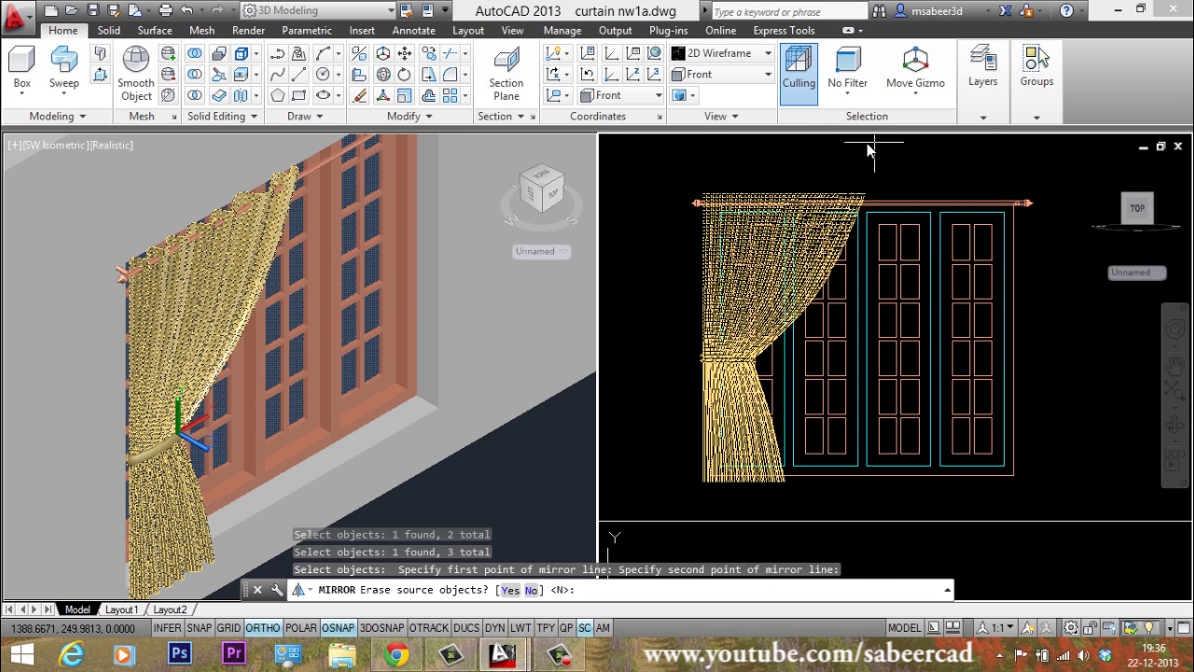
key(Return)
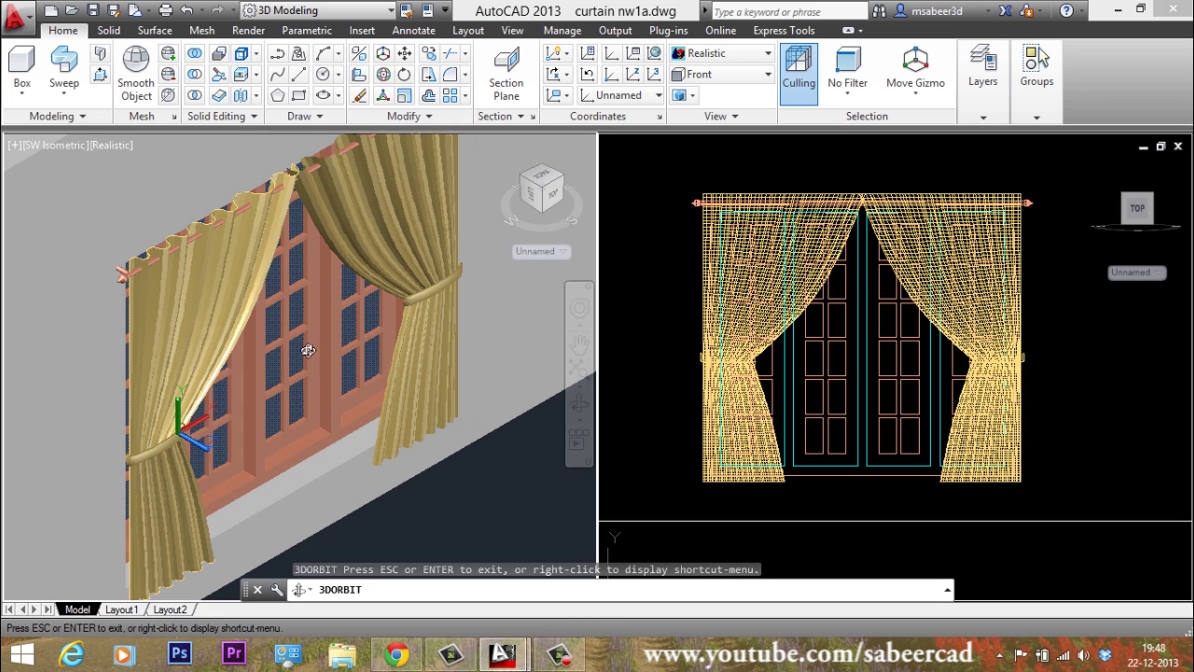
Examine the paired curtains around the window from a more frontal angle, and the plaid-textured version in the curt`.dwg drawing.
drag(310, 351, 269, 334)
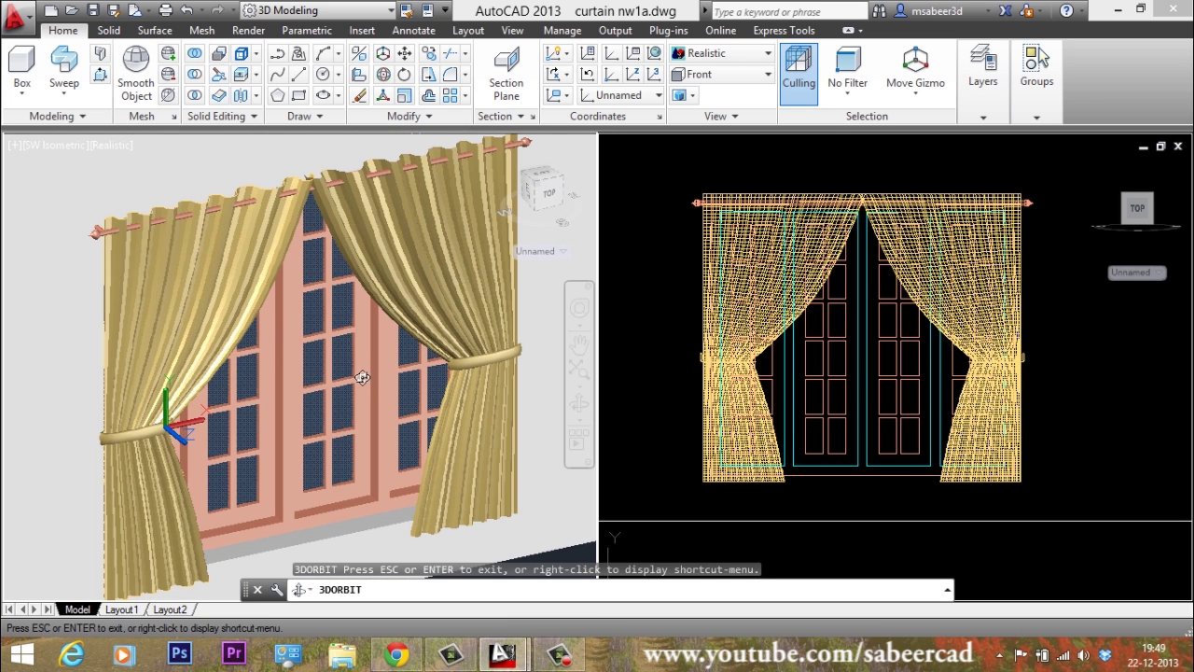
drag(332, 380, 313, 346)
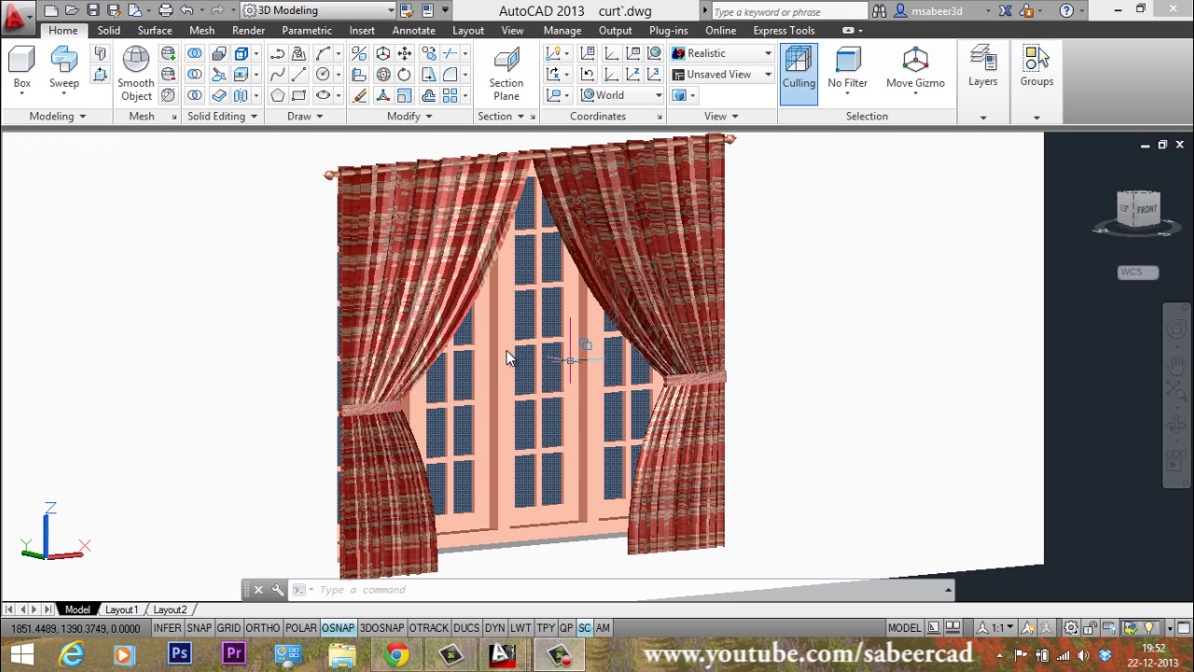
scroll(518, 350, up, 3)
scroll(517, 350, down, 2)
scroll(518, 349, down, 4)
scroll(523, 344, up, 3)
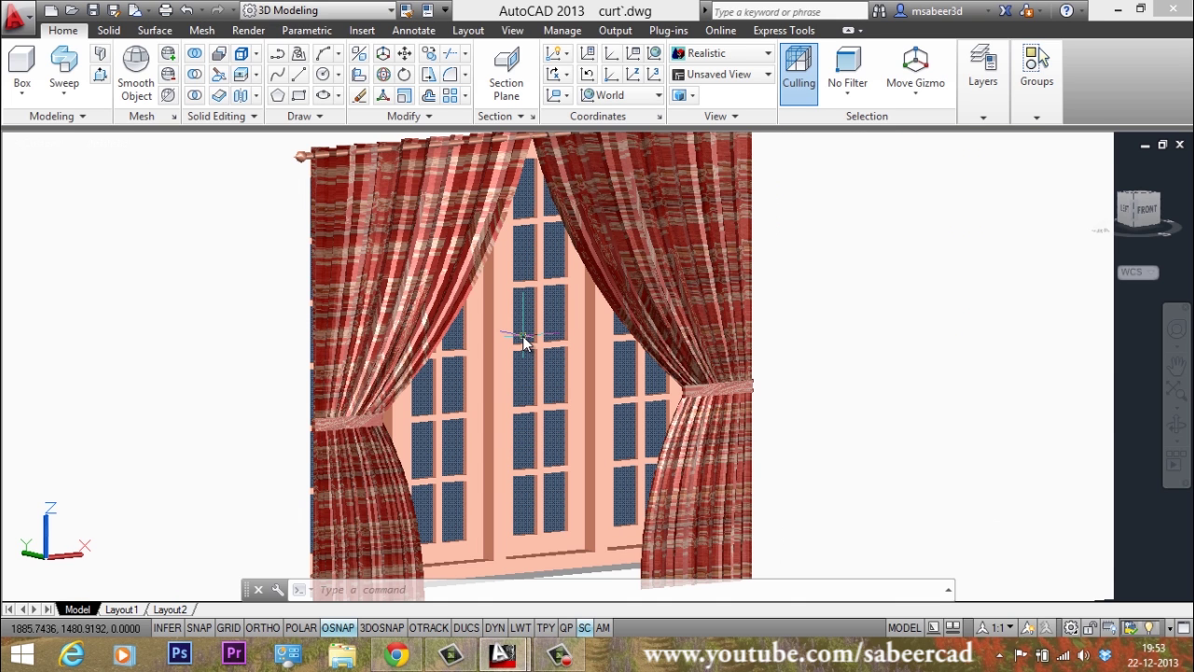